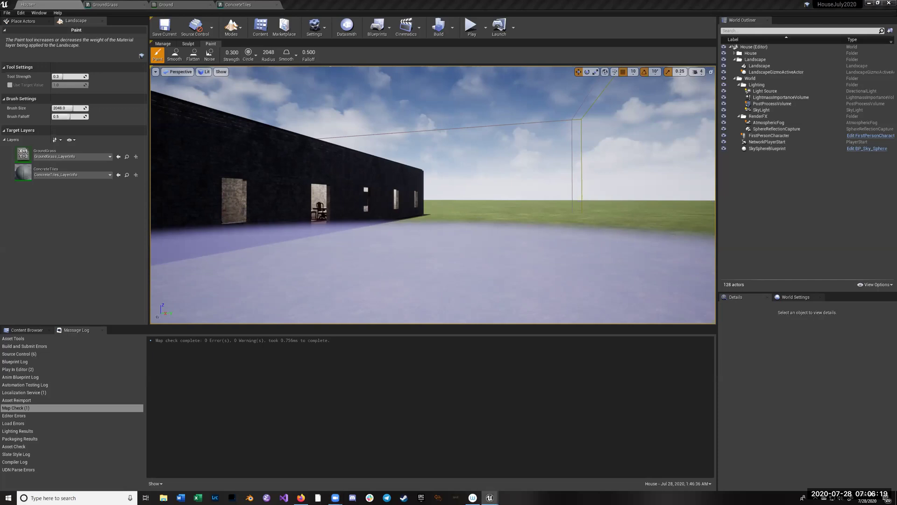
- Look around the house and landscape, and open the StarterContent Materials folder in the project content
right_click_drag(387, 268, 388, 268)
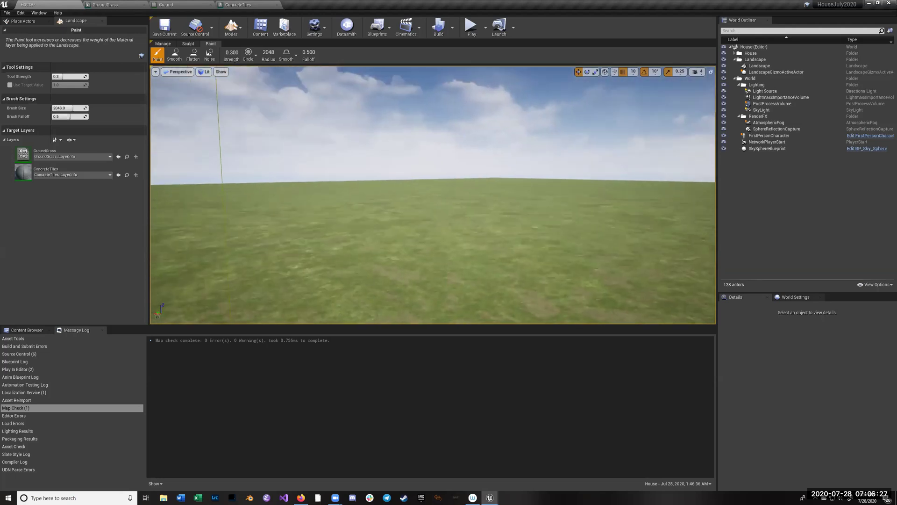
right_click_drag(387, 269, 388, 268)
left_click(27, 330)
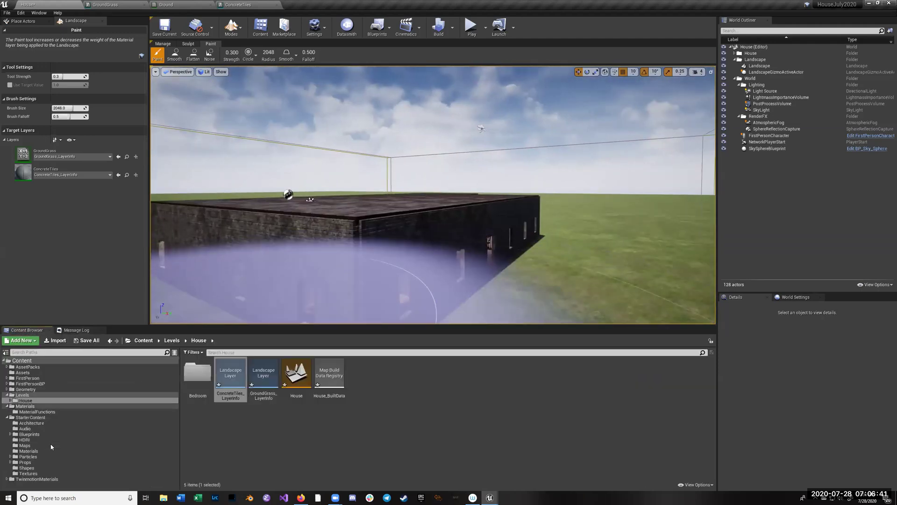
left_click(39, 418)
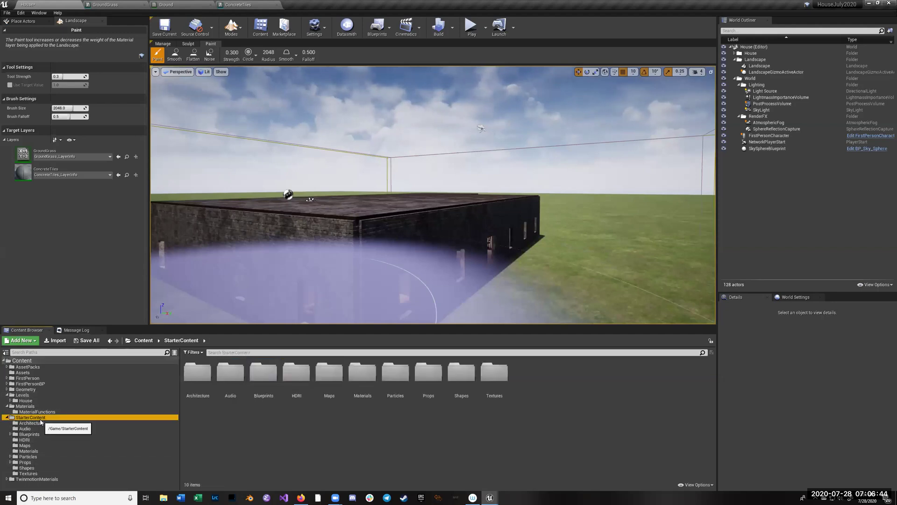
left_click(28, 451)
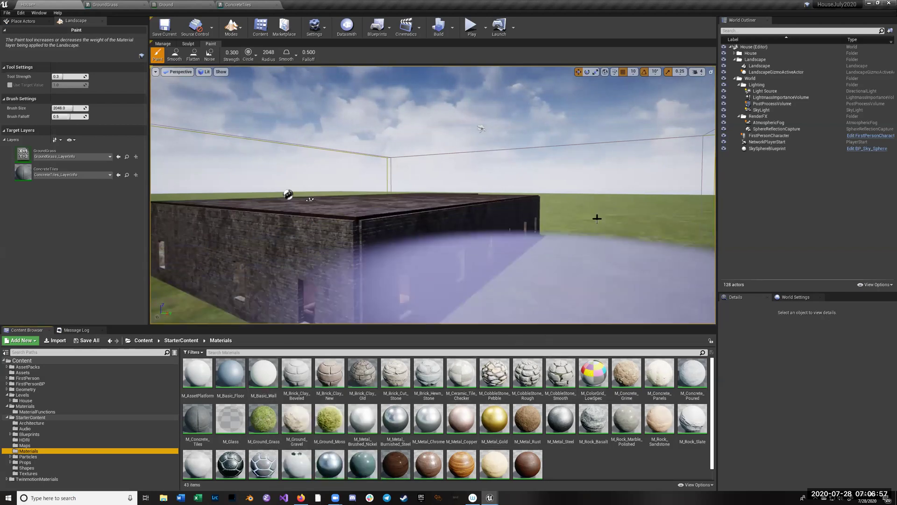
- Examine the landscape around the house from above and look through the concrete and ground materials in the StarterContent folder
right_click_drag(597, 218, 593, 162)
scroll(588, 135, "down", 10)
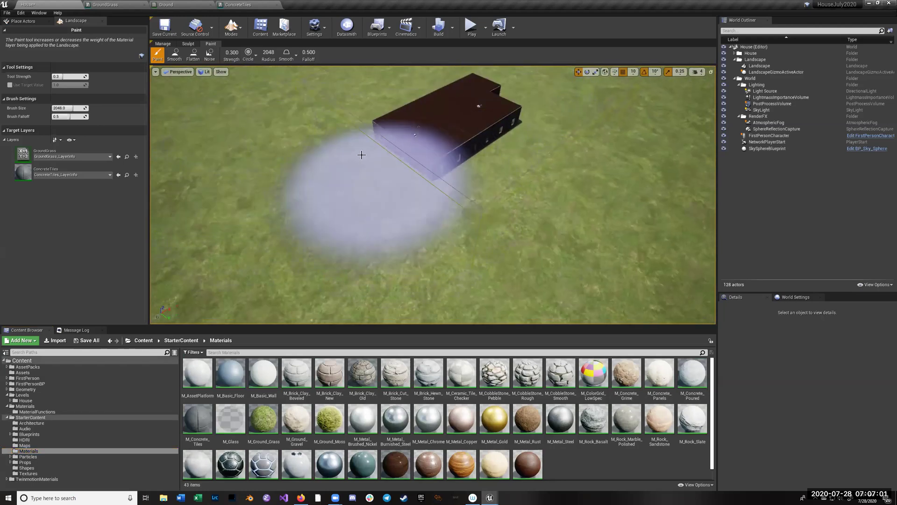
mouse_move(361, 154)
right_mouse_down()
mouse_move(360, 141)
mouse_move(383, 140)
mouse_move(369, 142)
right_mouse_up()
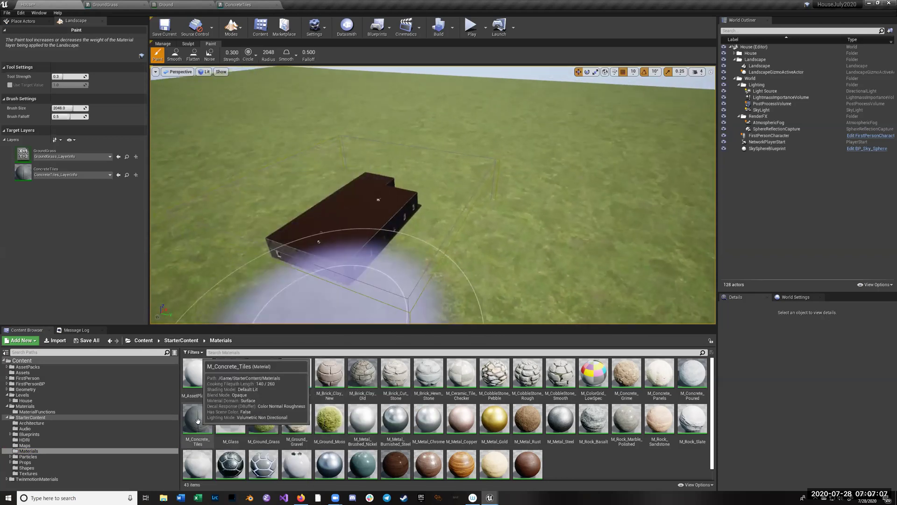
mouse_move(351, 170)
right_mouse_down()
mouse_move(333, 134)
mouse_move(280, 195)
right_mouse_up()
key("Left")
key("Up")
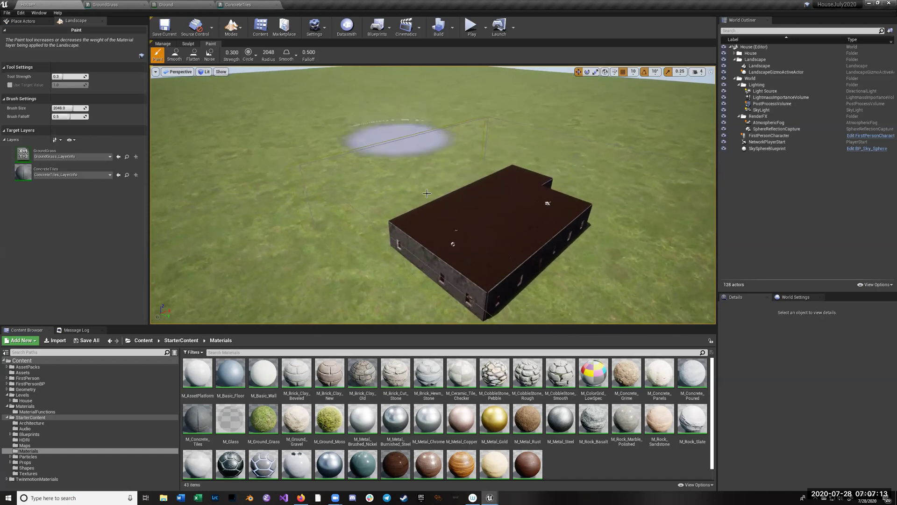
key("Down")
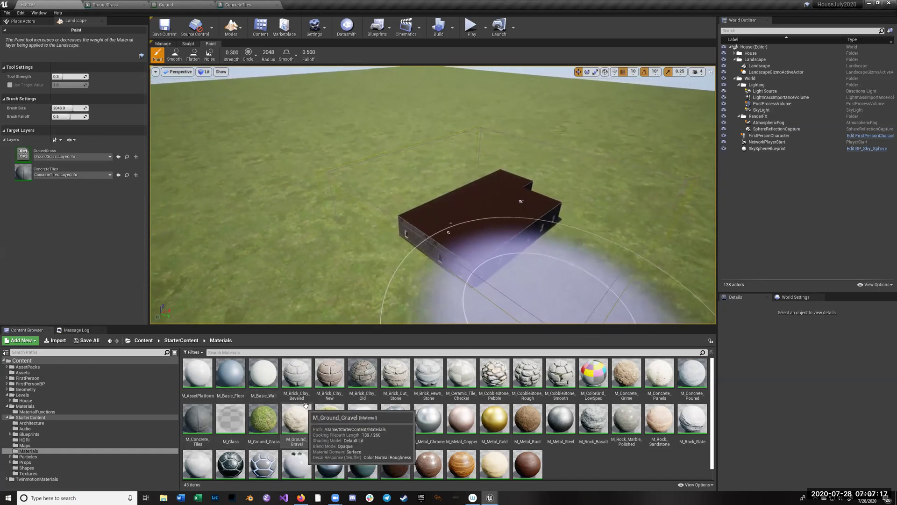
scroll(316, 395, "down", 1)
scroll(317, 395, "up", 1)
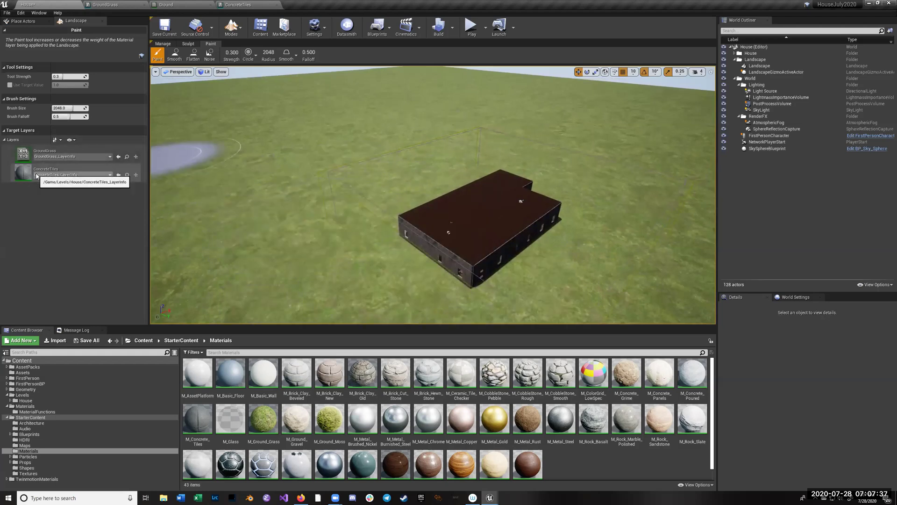
- Paint a patch of the ConcreteTiles layer on the landscape beside the house and build the level
left_click(76, 175)
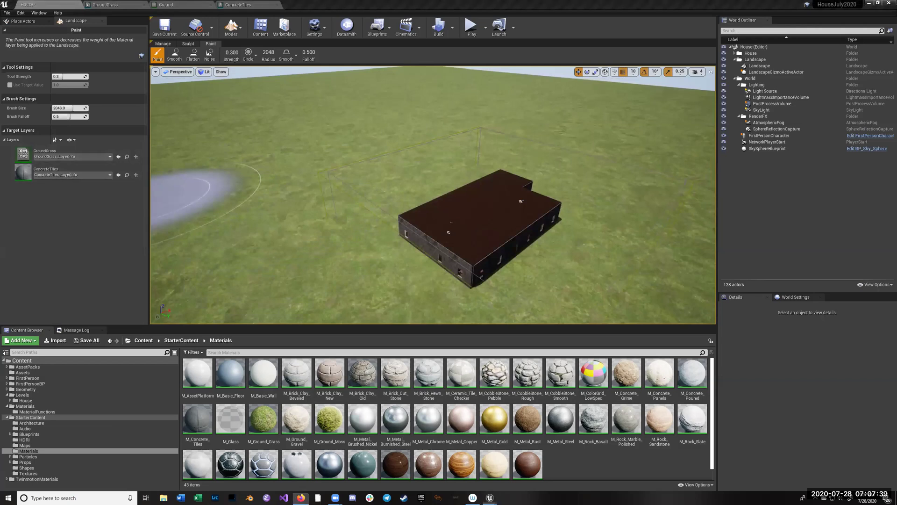
left_click(48, 176)
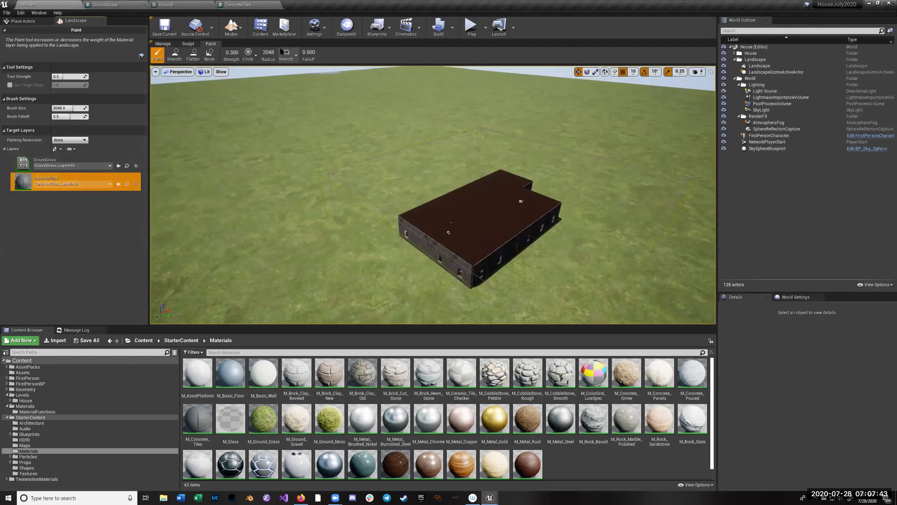
left_click(248, 189)
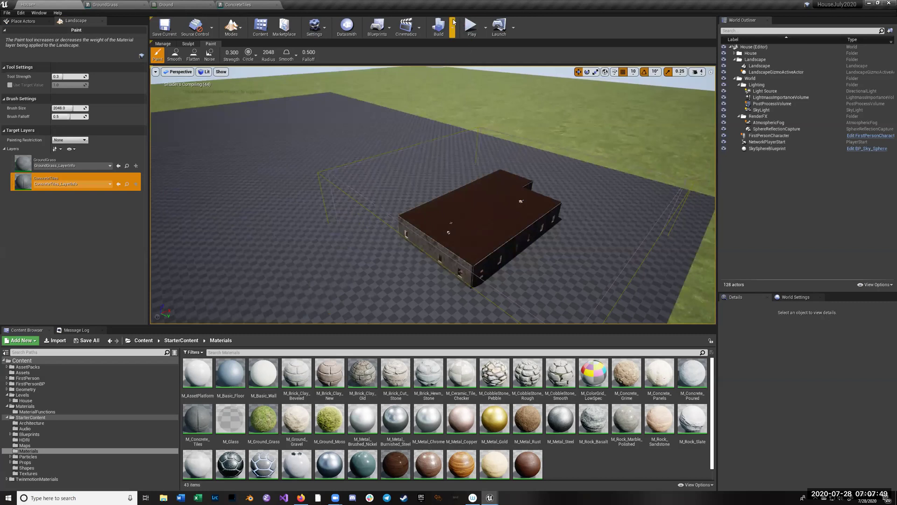
left_click(440, 21)
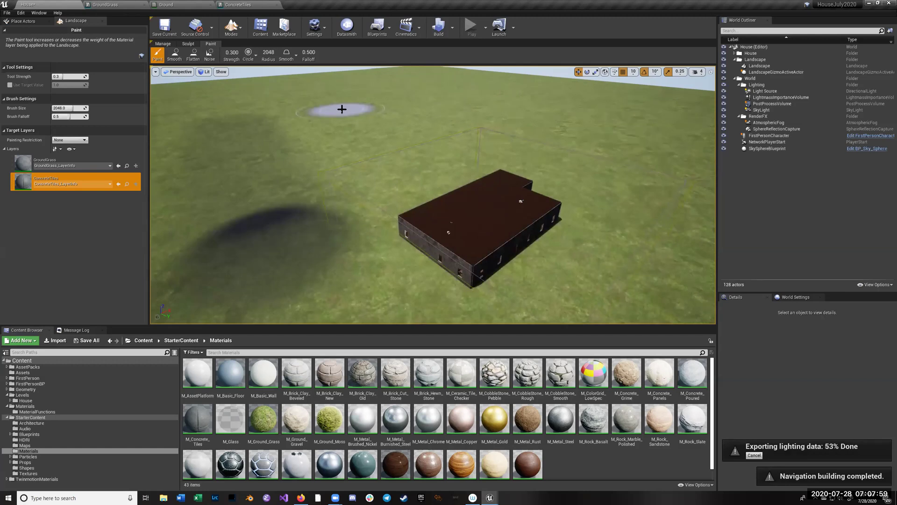
- Paint a larger ConcreteTiles area on the grass beside the house, and undo that painting
mouse_move(253, 254)
left_mouse_down()
mouse_move(253, 171)
mouse_move(268, 214)
mouse_move(260, 143)
mouse_move(286, 275)
mouse_move(280, 140)
mouse_move(281, 222)
mouse_move(302, 176)
mouse_move(279, 138)
mouse_move(301, 127)
mouse_move(288, 131)
mouse_move(321, 162)
mouse_move(308, 161)
mouse_move(296, 142)
mouse_move(293, 174)
mouse_move(256, 161)
mouse_move(220, 254)
mouse_move(195, 273)
mouse_move(210, 224)
left_mouse_up()
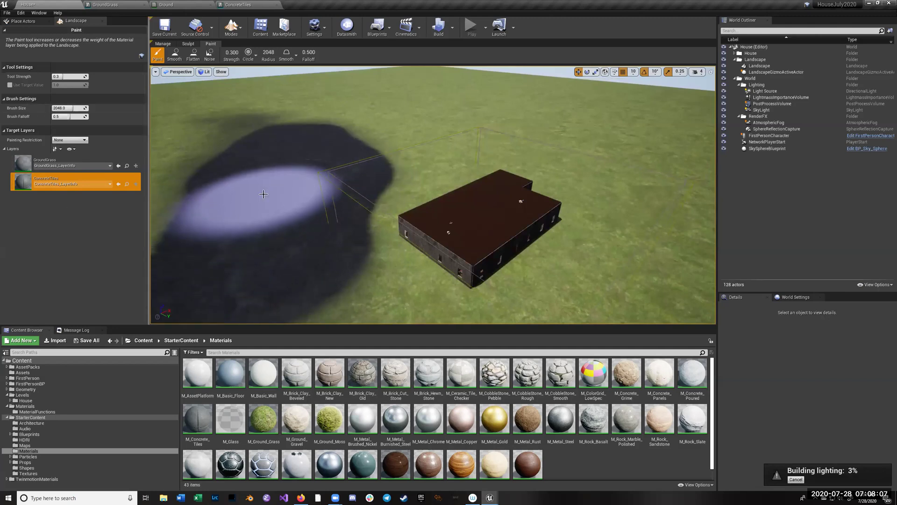
scroll(260, 191, "up", 6)
scroll(269, 193, "down", 7)
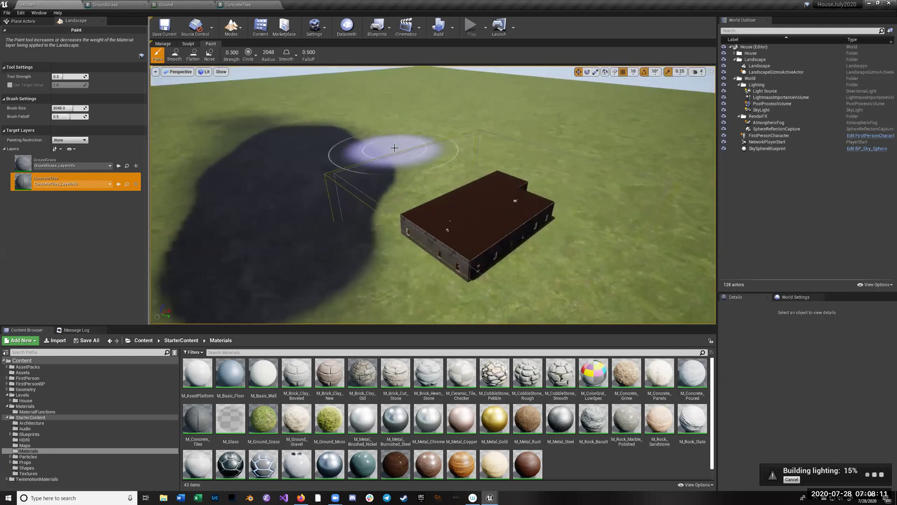
key("ctrl+z")
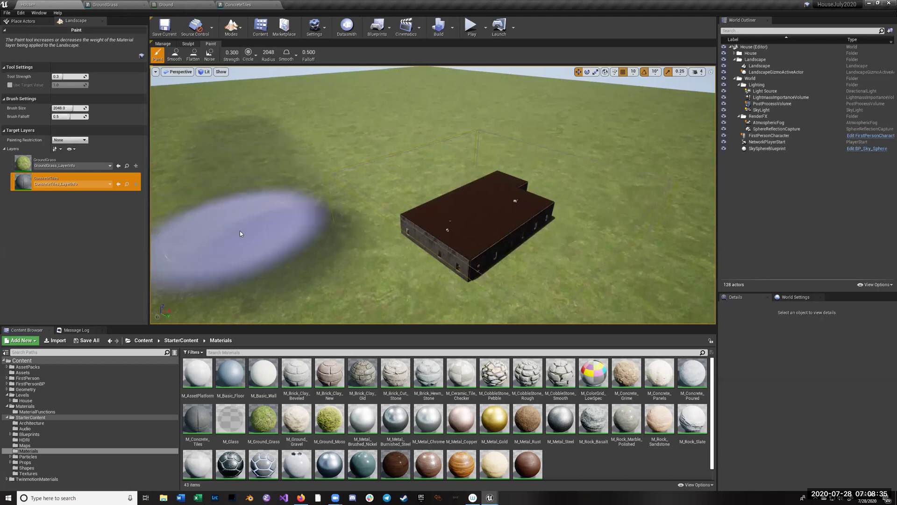
- Paint the GroundGrass layer over the remaining concrete patch beside the house
left_click(71, 163)
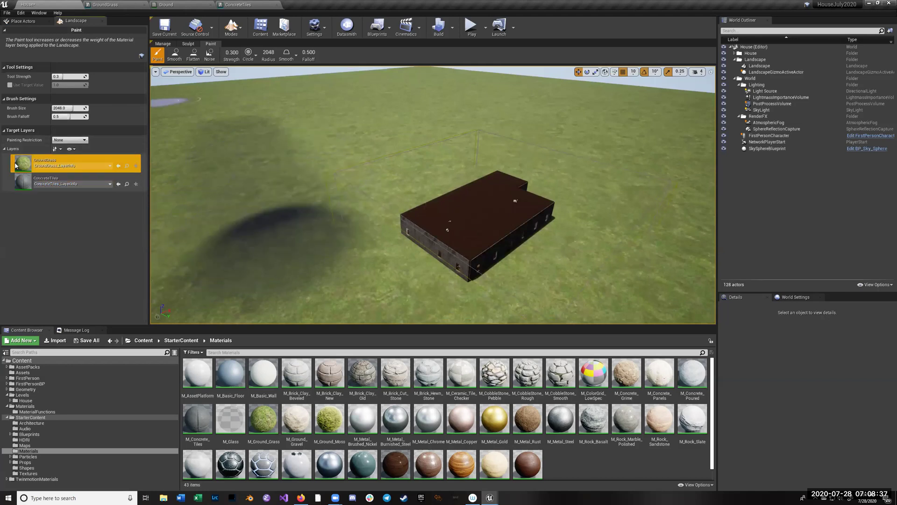
left_click_drag(231, 117, 270, 270)
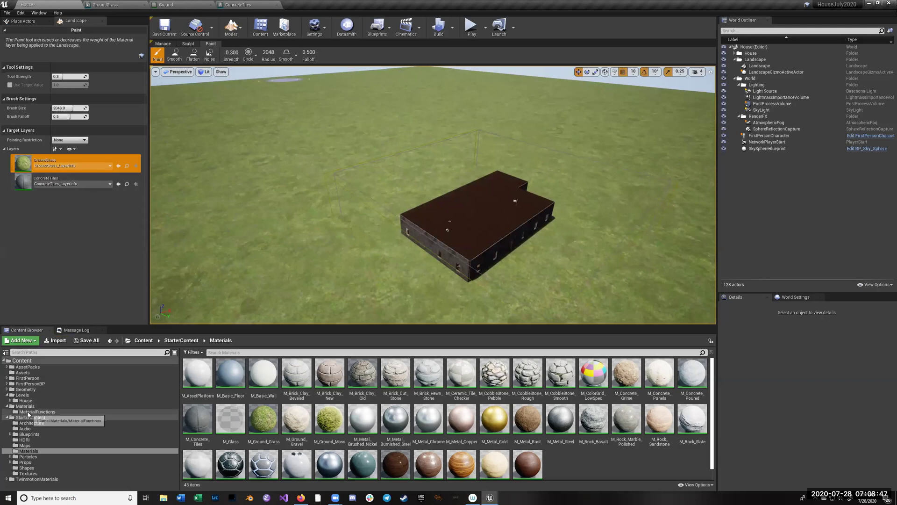
- Open the Ground material from the project's Materials folder, review its layer blend graph, and return to the House level
left_click(155, 404)
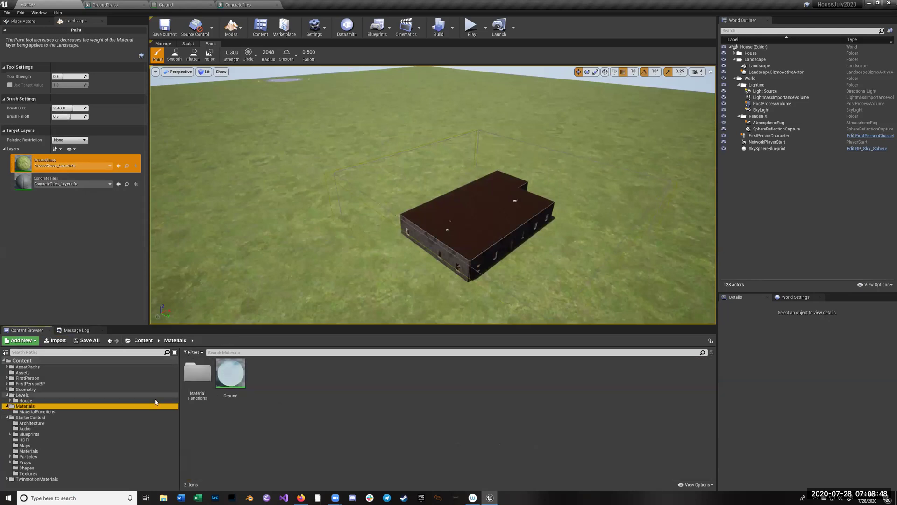
double_click(231, 373)
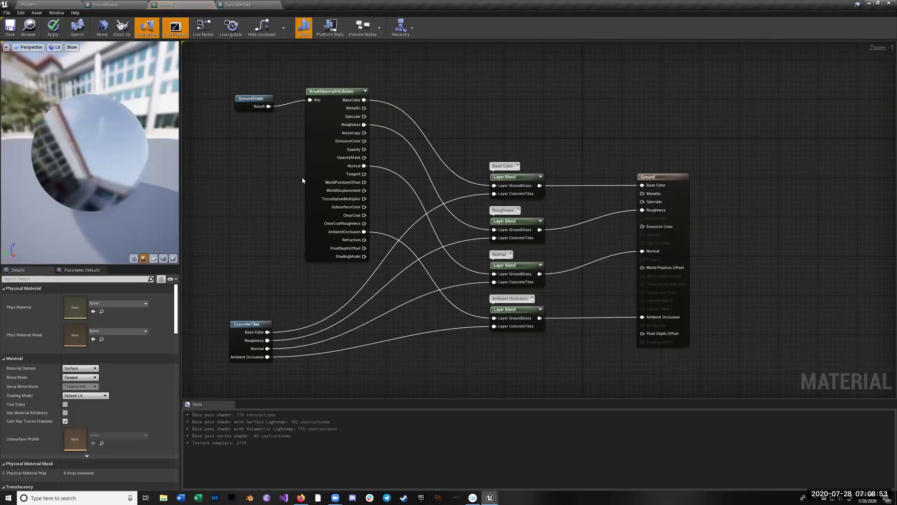
left_click(43, 5)
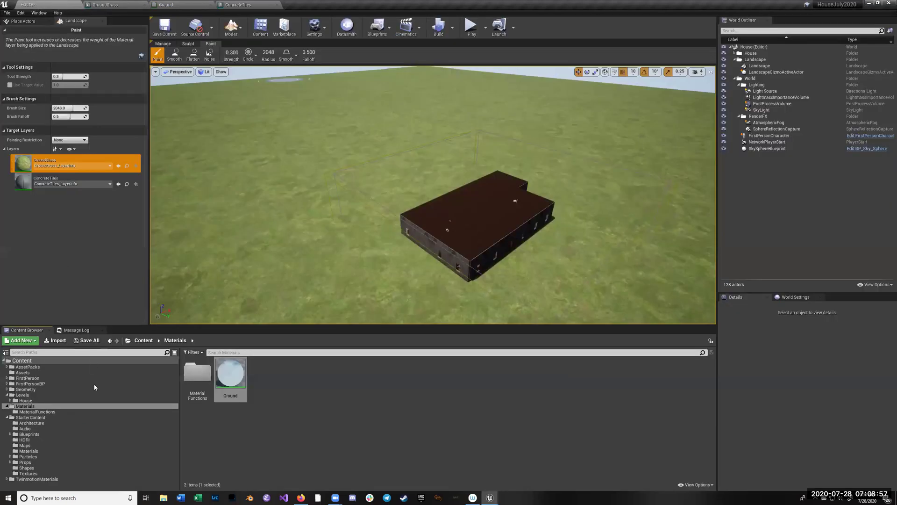
- Open the M_Ground_Grass starter material and examine its whole node graph
left_click(27, 451)
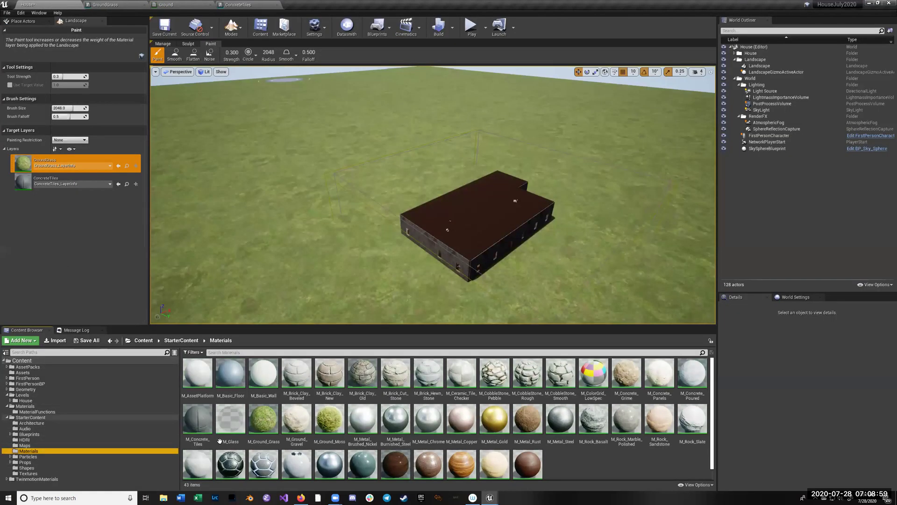
double_click(263, 419)
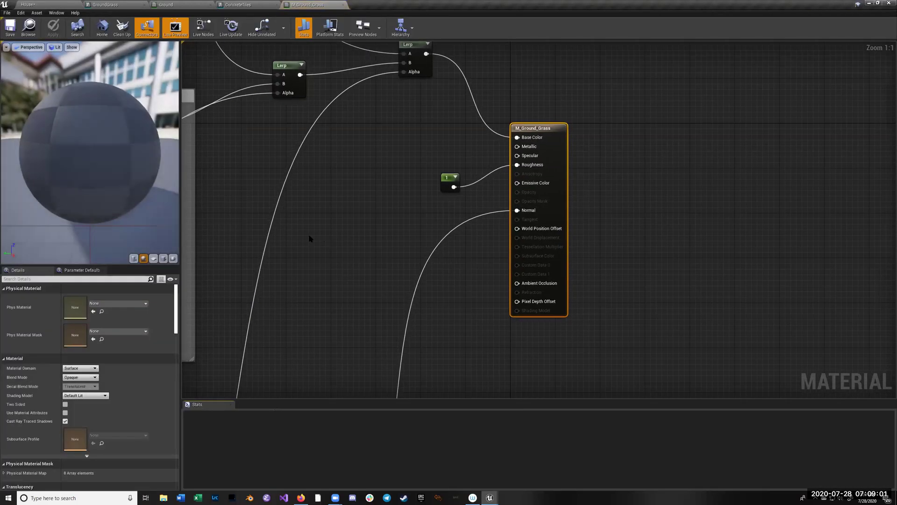
scroll(625, 144, "down", 5)
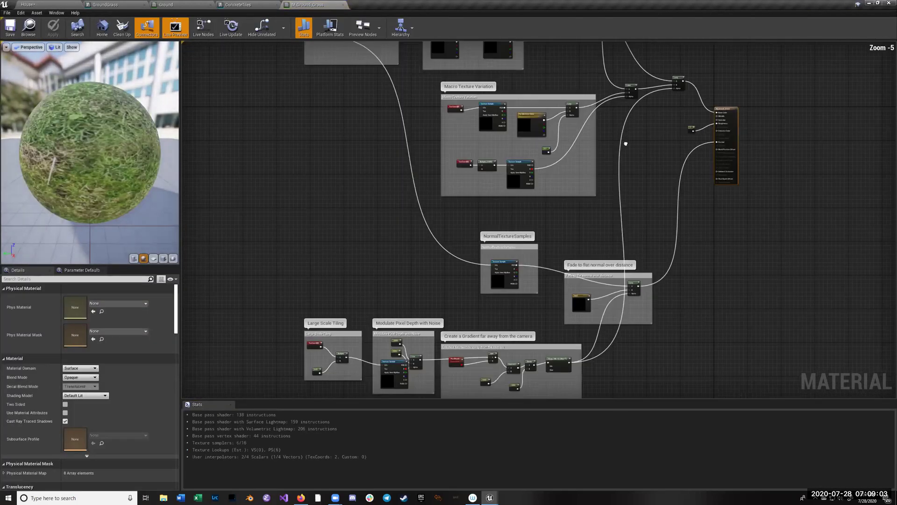
right_click_drag(625, 144, 609, 99)
scroll(567, 60, "up", 3)
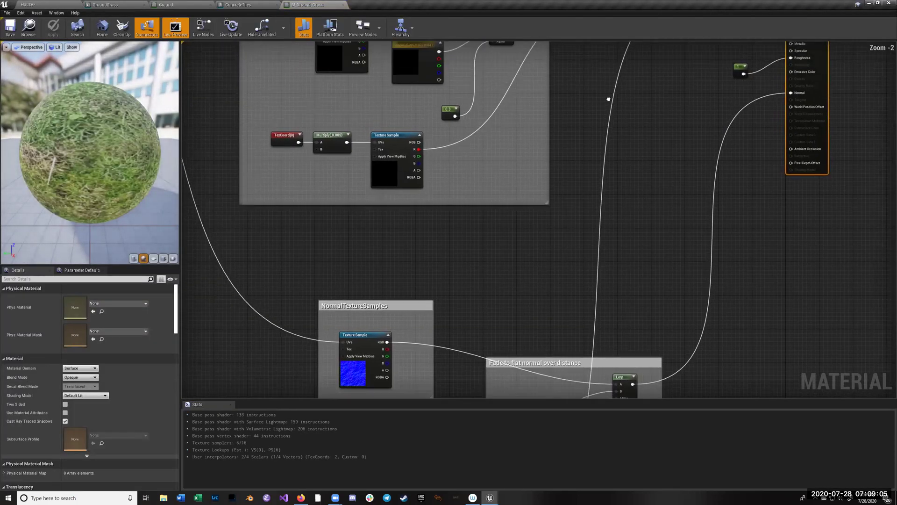
scroll(771, 232, "down", 7)
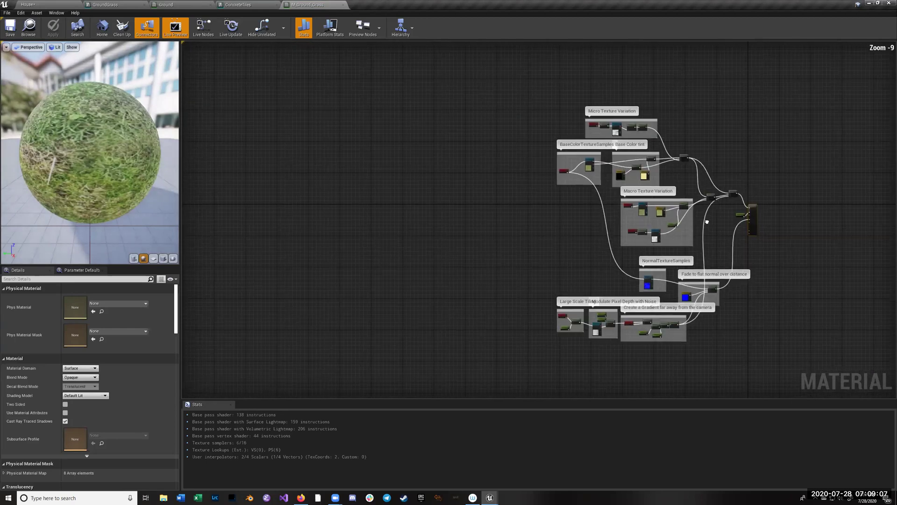
right_click_drag(707, 222, 478, 220)
scroll(559, 208, "up", 2)
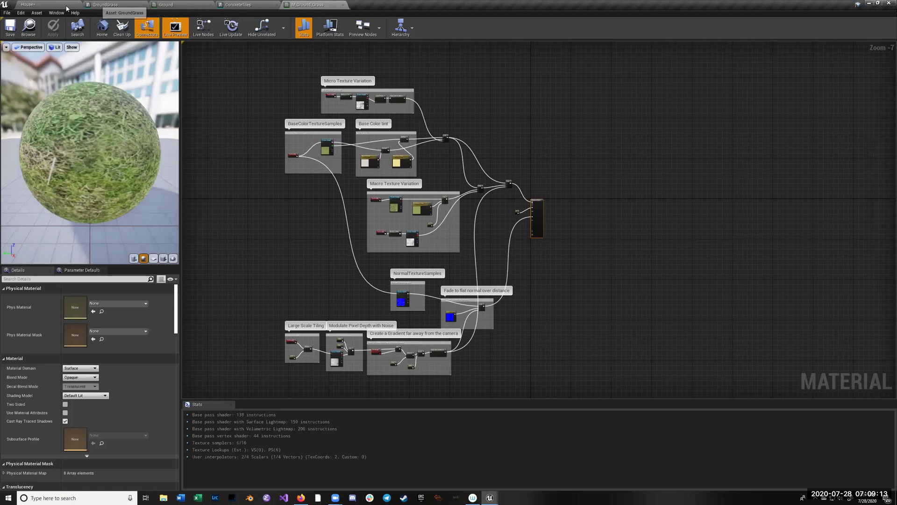
- Open the M_Concrete_Tiles starter material from the level's content and examine its whole node graph
left_click(21, 4)
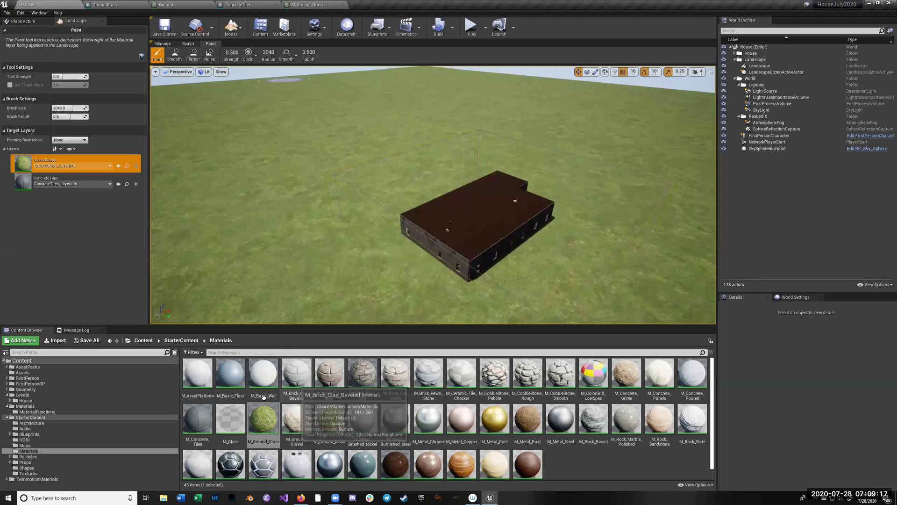
double_click(197, 419)
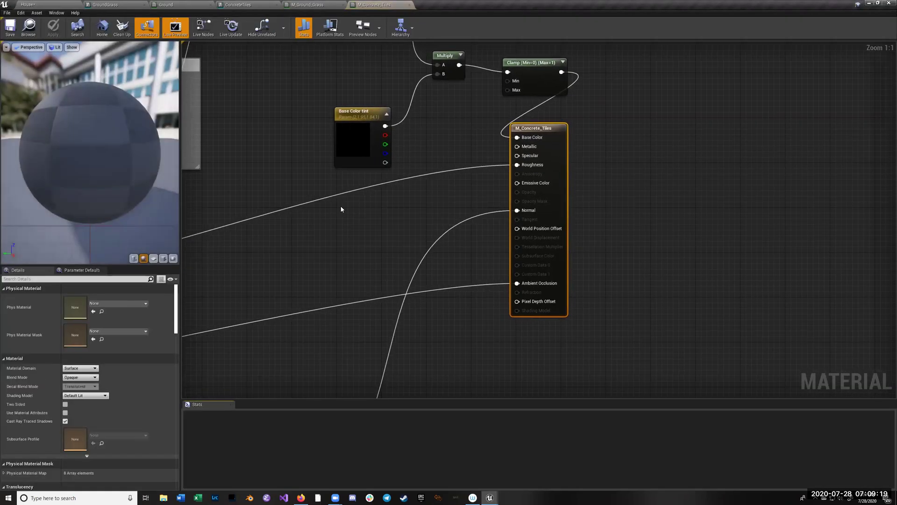
scroll(591, 213, "down", 10)
scroll(514, 214, "up", 3)
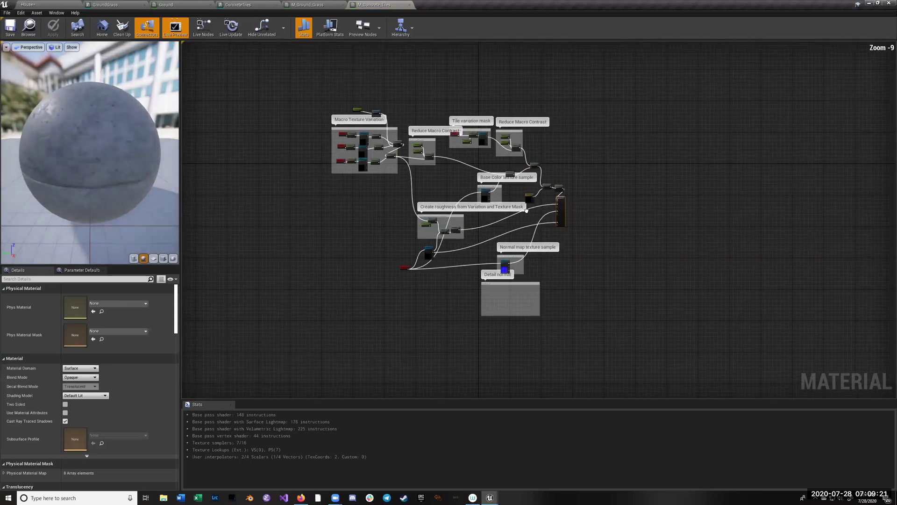
scroll(514, 213, "up", 3)
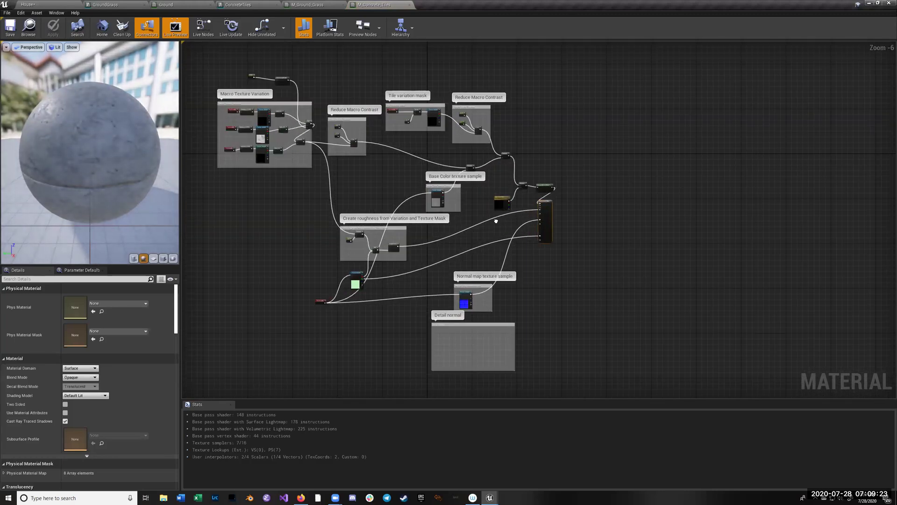
right_click_drag(496, 220, 477, 216)
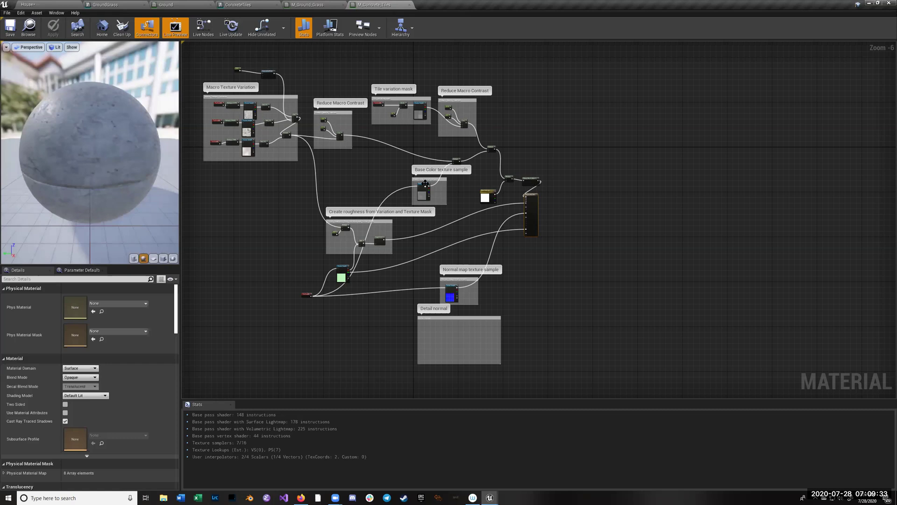
right_click_drag(278, 214, 324, 239)
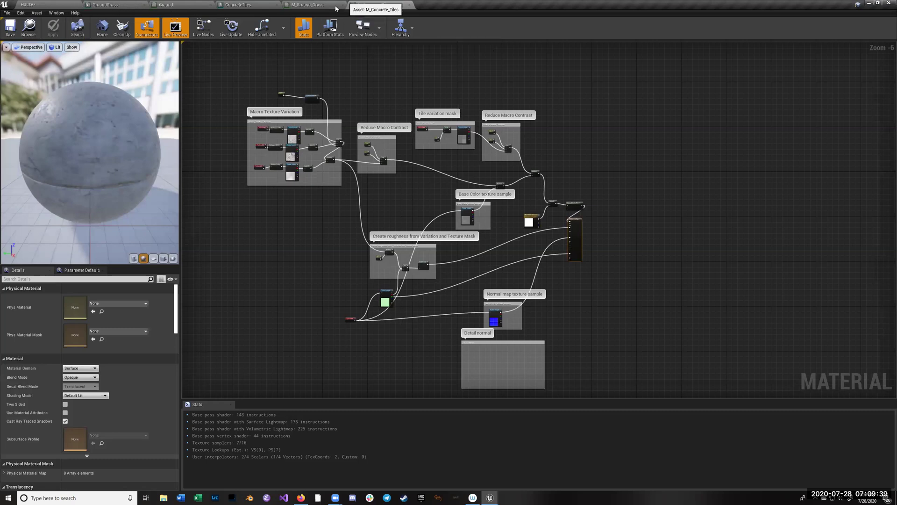
- Return to the House level and open the MaterialFunctions folder under Materials
left_click(40, 5)
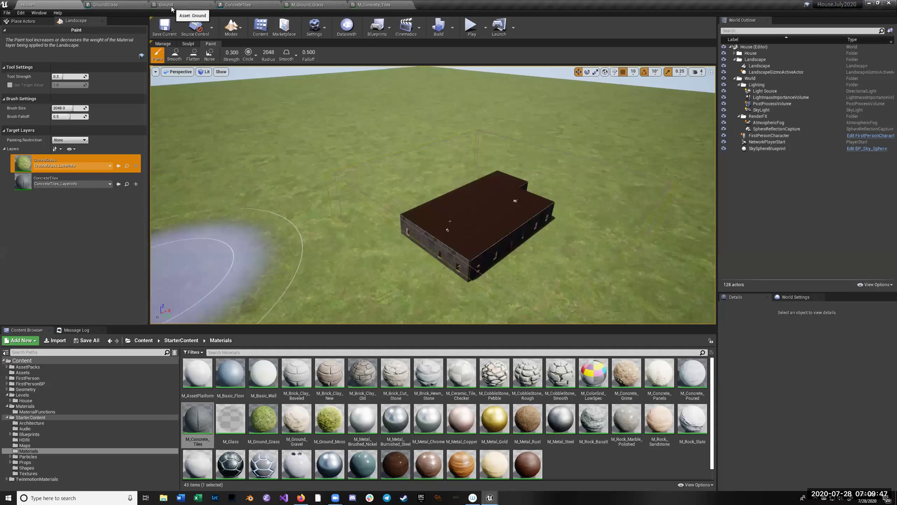
left_click(37, 412)
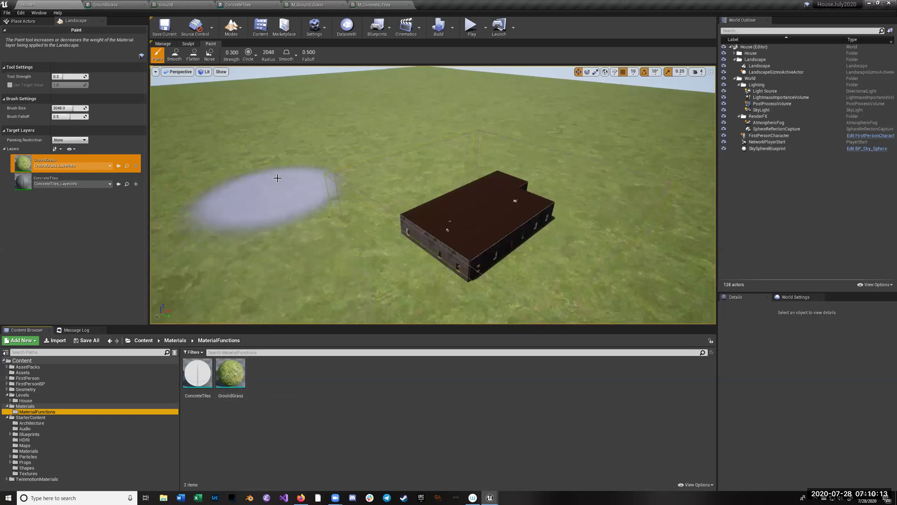
- Go back to the project's Materials folder and review the node graph of the open Ground material
left_click(33, 407)
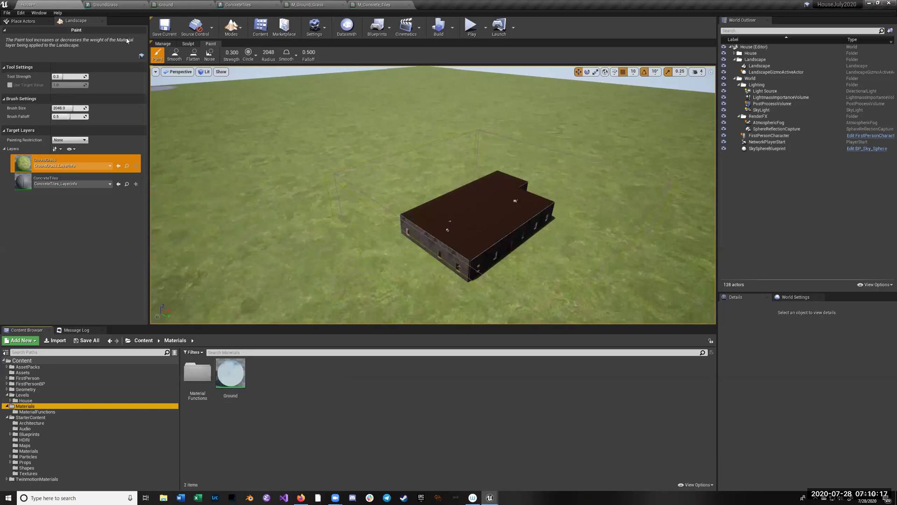
left_click(157, 6)
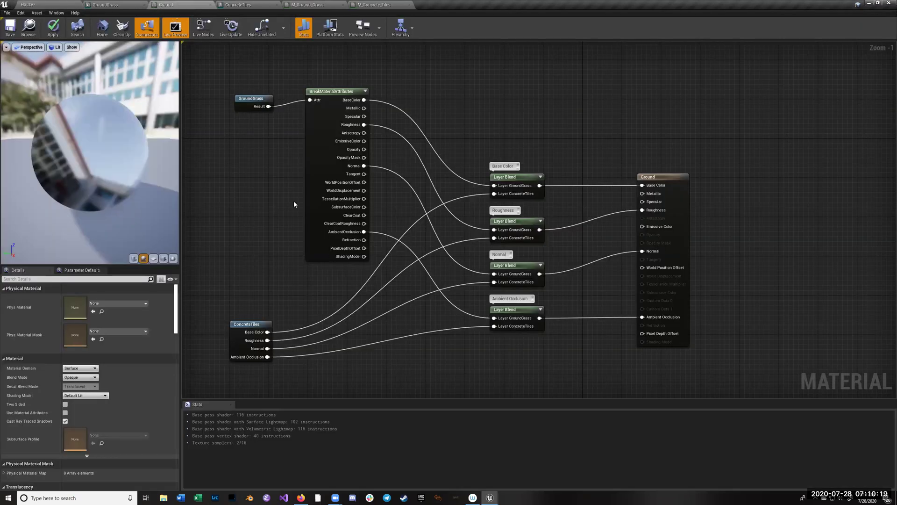
right_click_drag(260, 173, 227, 204)
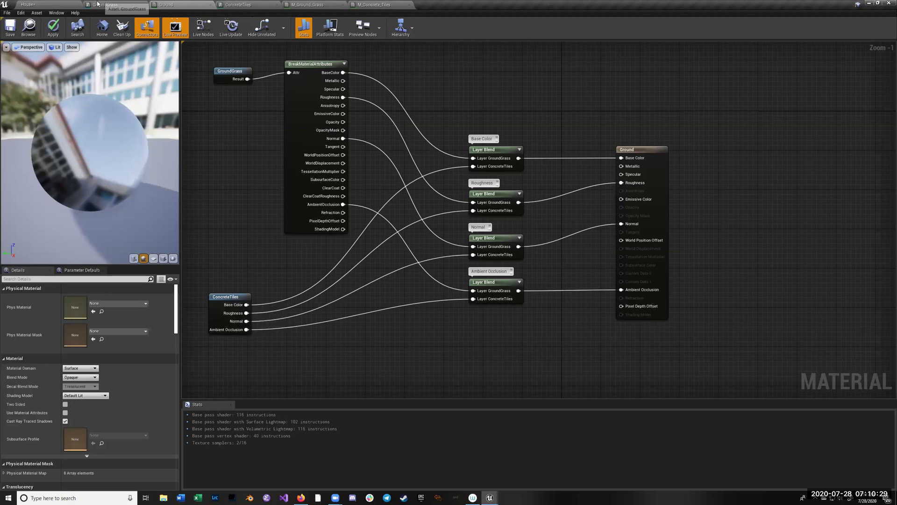
- Examine the ConcreteTiles material function's graph and its Base Color, Roughness, Normal and Ambient Occlusion output nodes
left_click(241, 6)
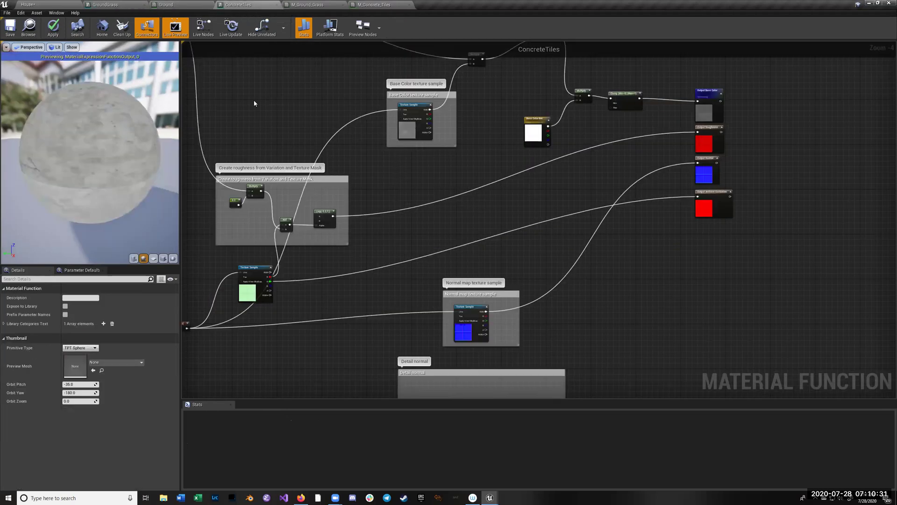
scroll(486, 202, "down", 6)
scroll(360, 195, "up", 4)
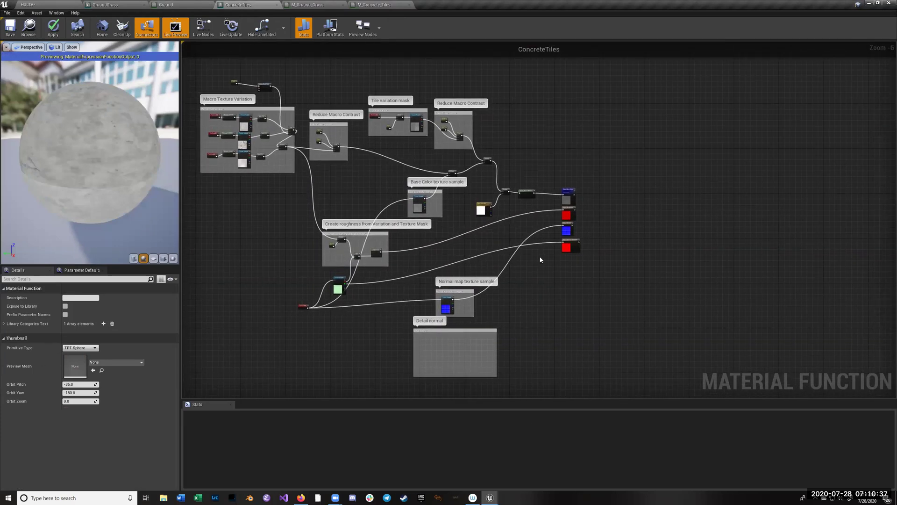
right_click_drag(600, 284, 444, 253)
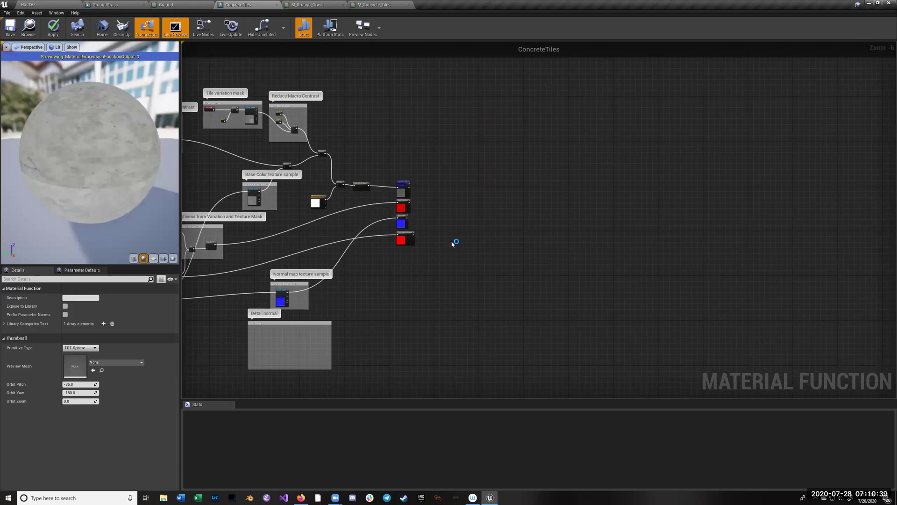
scroll(463, 234, "up", 7)
right_click_drag(349, 186, 510, 223)
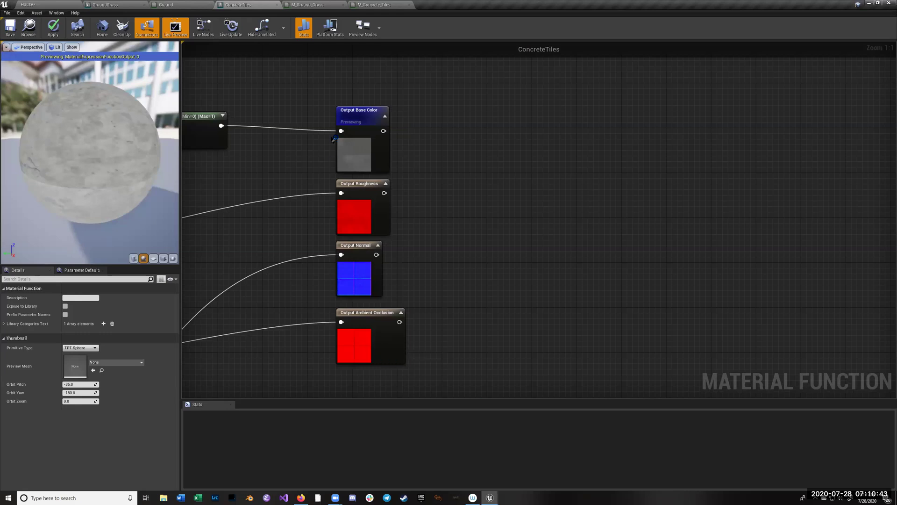
- Check the names and sort priorities of the Base Color and Roughness outputs, and compare them with the ConcreteTiles node in the Ground material
left_click(369, 114)
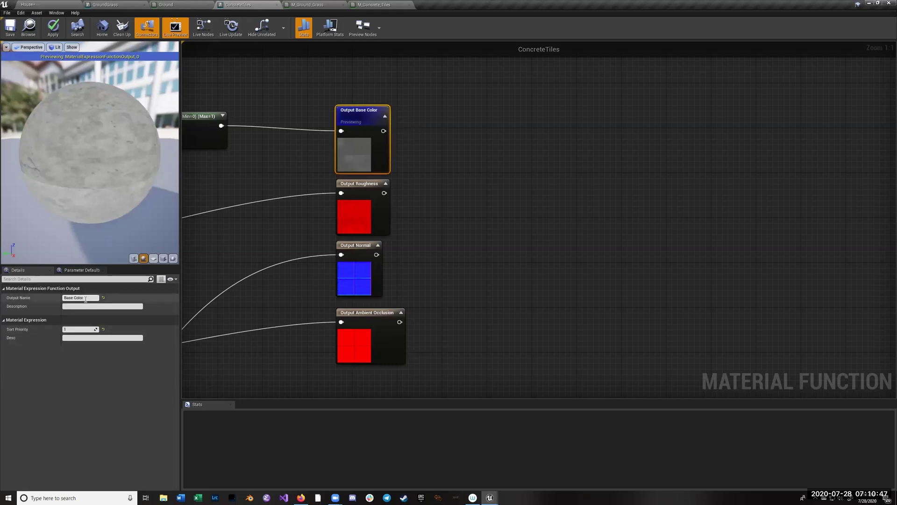
left_click(369, 184)
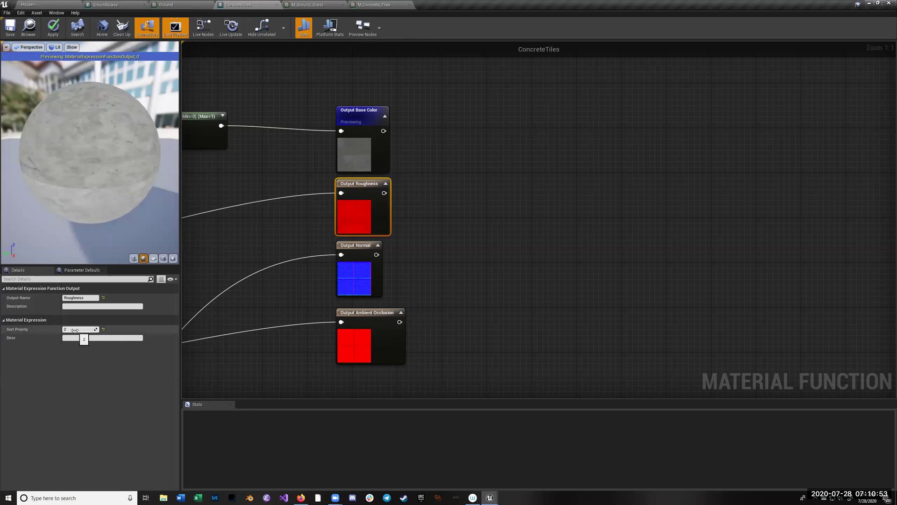
left_click(166, 4)
right_click_drag(275, 275, 350, 256)
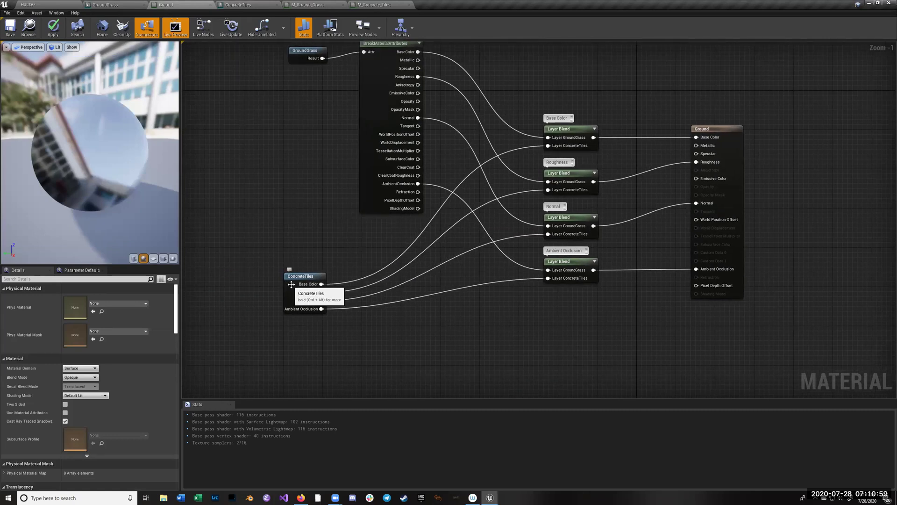
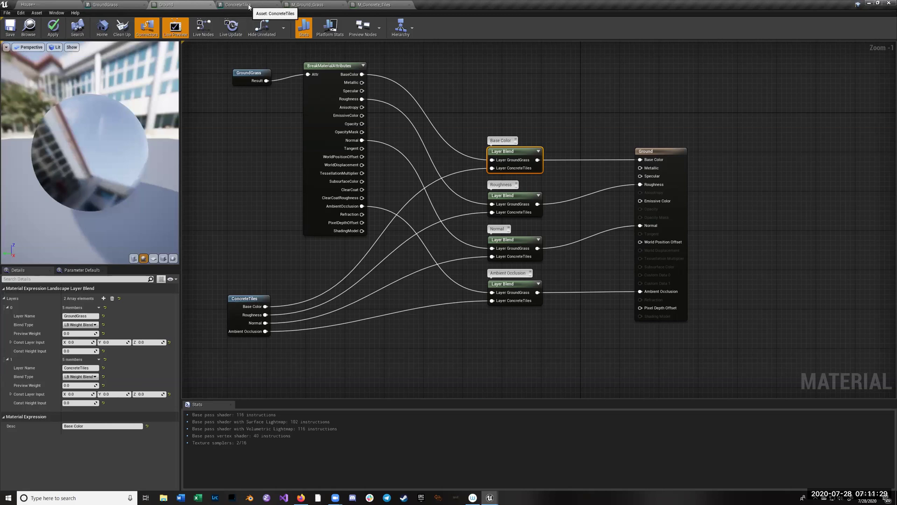
- Examine the GroundGrass material function's graph, focusing on its MakeMaterialAttributes node and single Output Result node
left_click(136, 5)
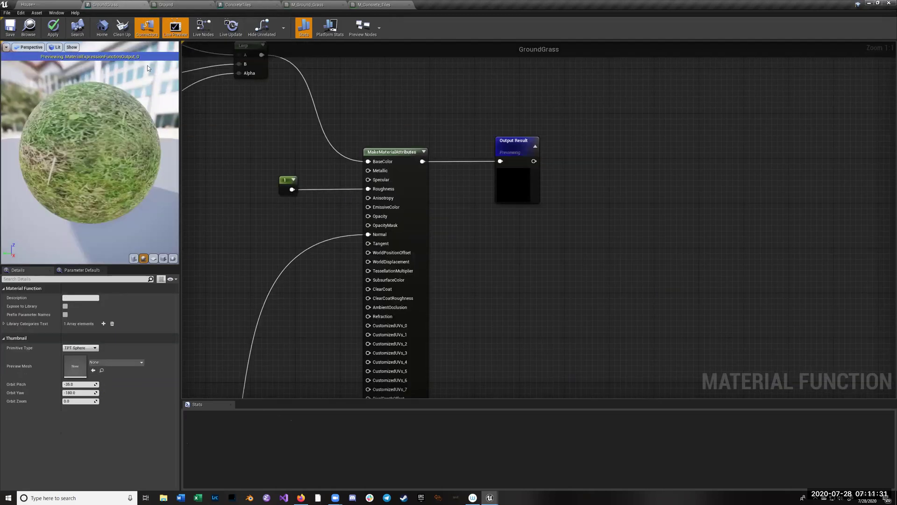
right_click_drag(251, 143, 445, 142)
scroll(444, 168, "down", 1)
scroll(433, 128, "down", 6)
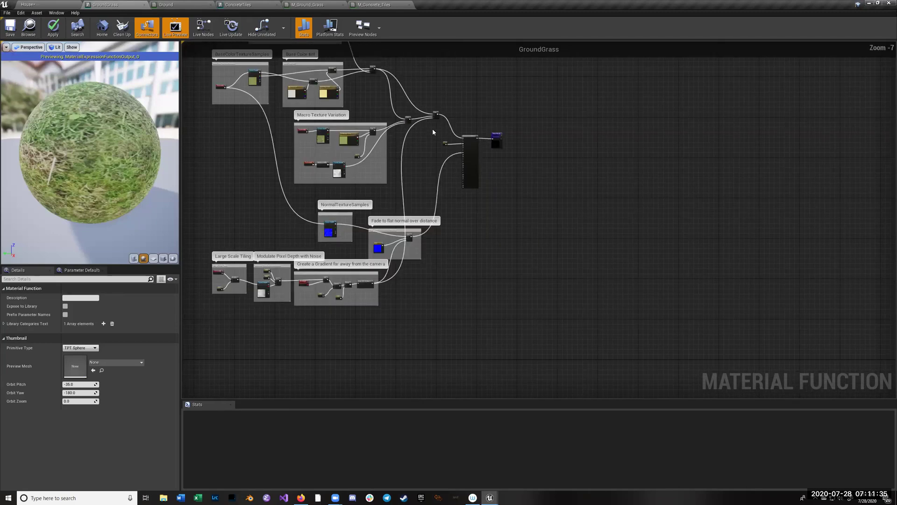
scroll(434, 133, "up", 3)
scroll(434, 135, "up", 2)
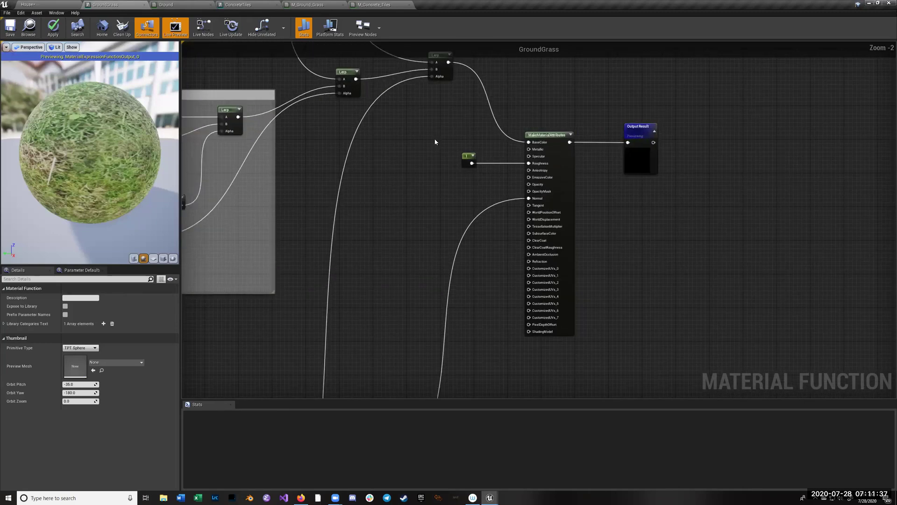
right_click_drag(434, 135, 345, 204)
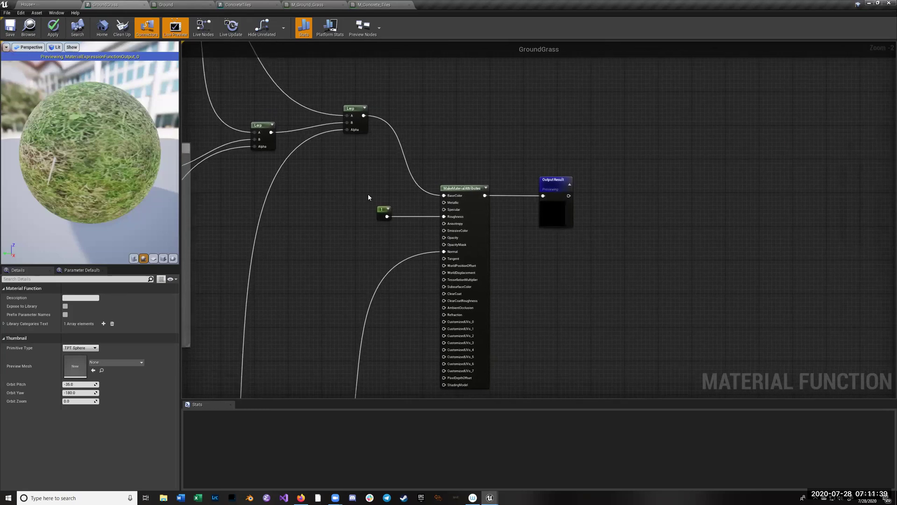
scroll(369, 199, "up", 1)
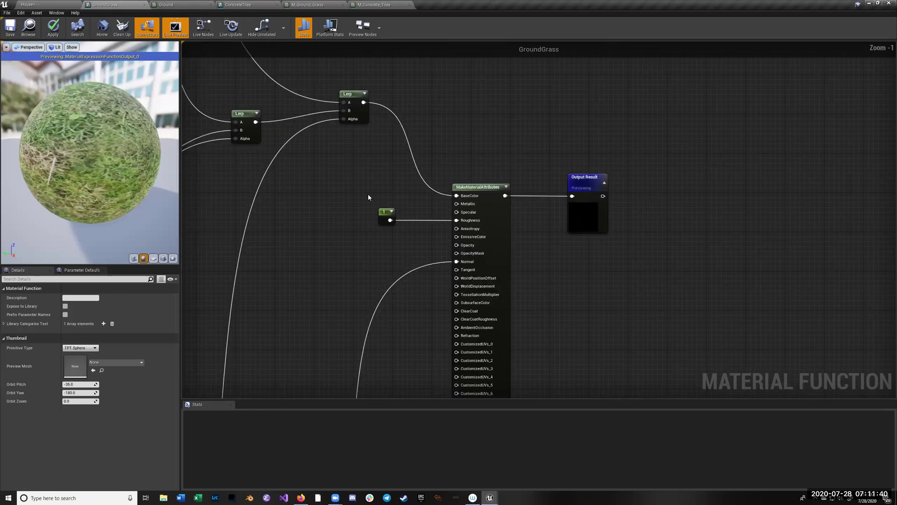
- Compare the separate outputs of ConcreteTiles with the MakeMaterialAttributes inputs used in GroundGrass
left_click(236, 5)
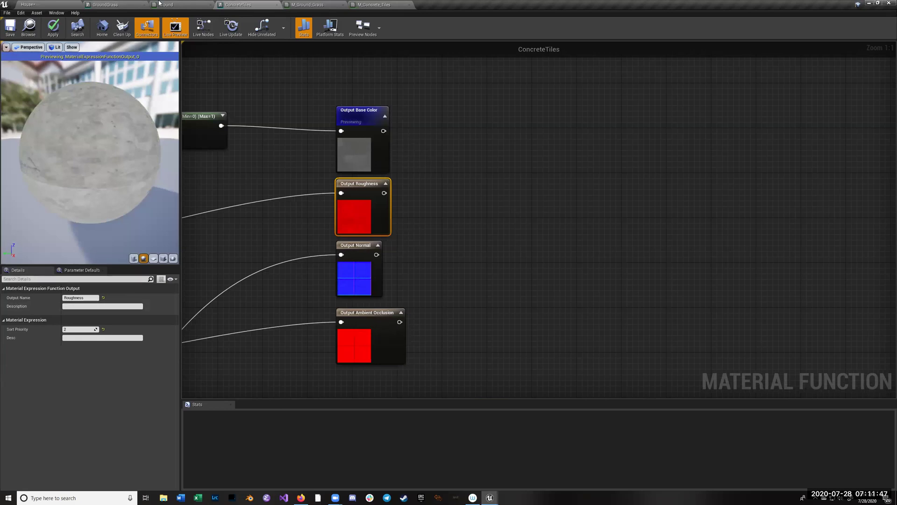
left_click(55, 5)
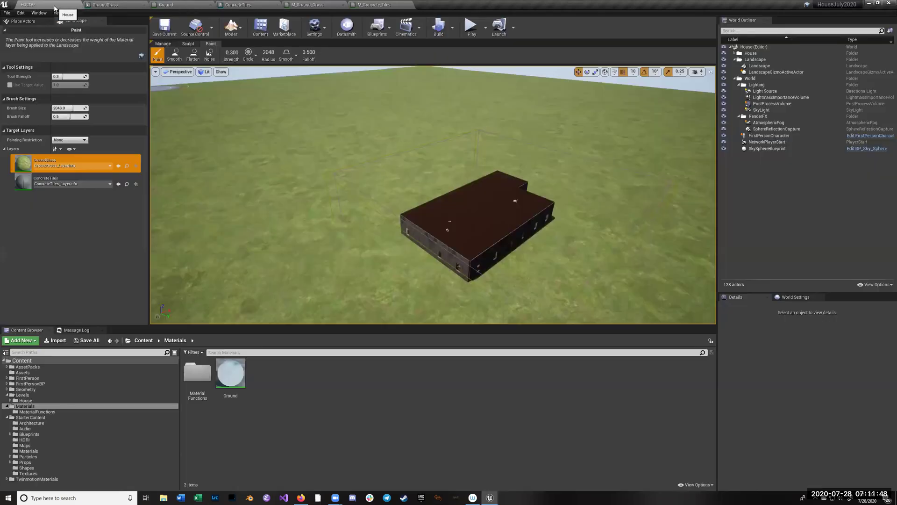
left_click(96, 6)
right_click_drag(258, 248, 284, 234)
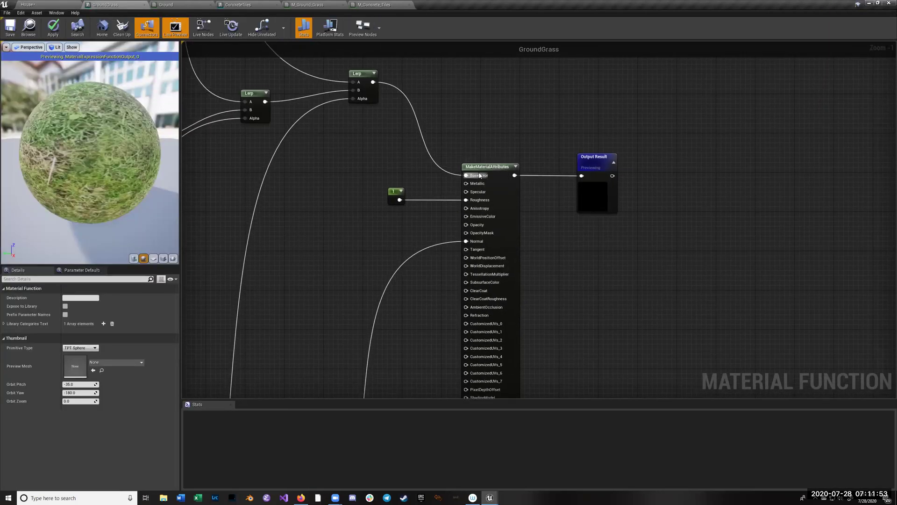
right_click_drag(310, 298, 376, 219)
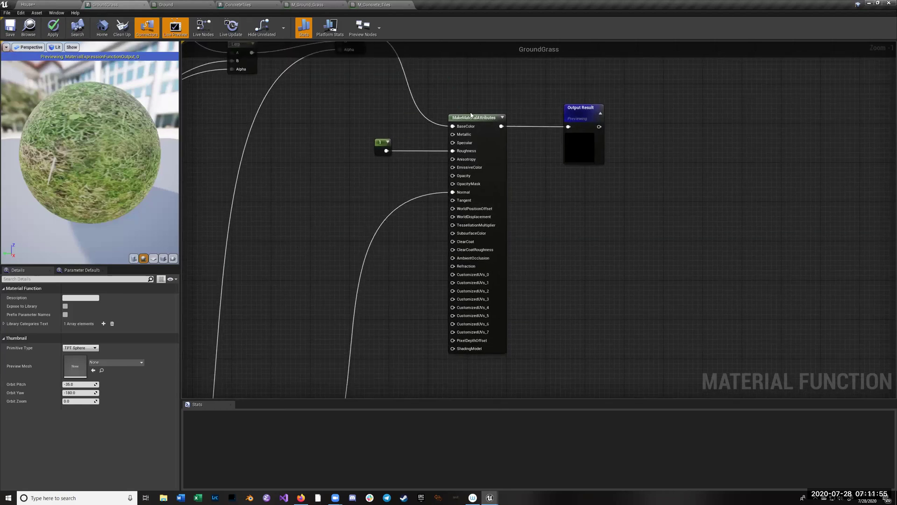
right_click_drag(522, 151, 471, 194)
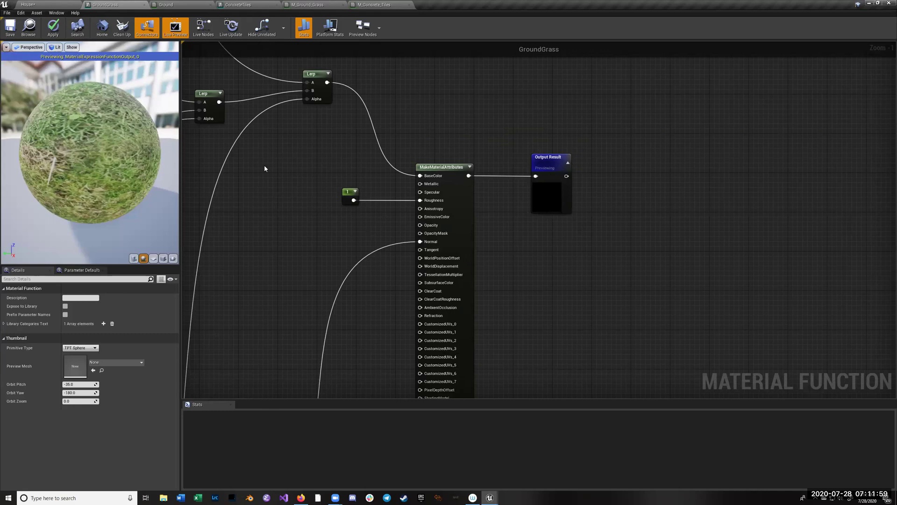
- In the Ground material, move the GroundGrass function node close beside the BreakMaterialAttributes node
left_click(167, 6)
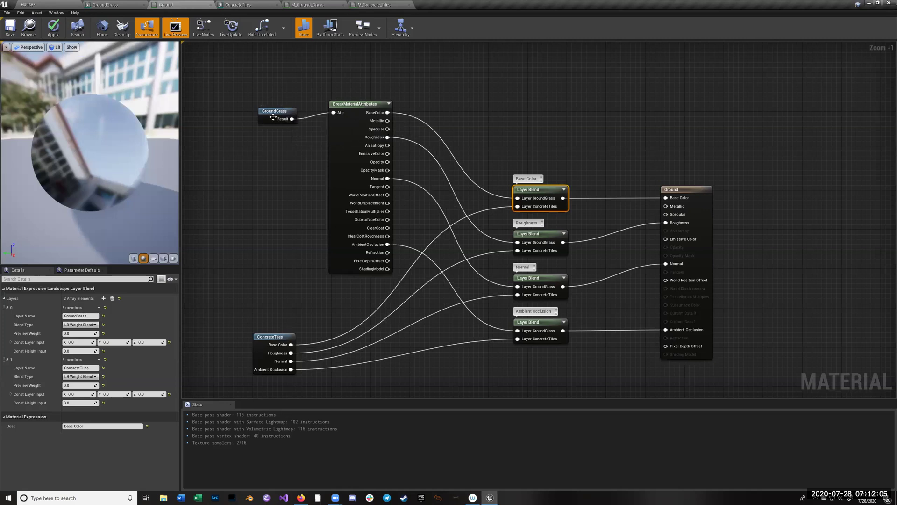
left_click_drag(274, 116, 298, 111)
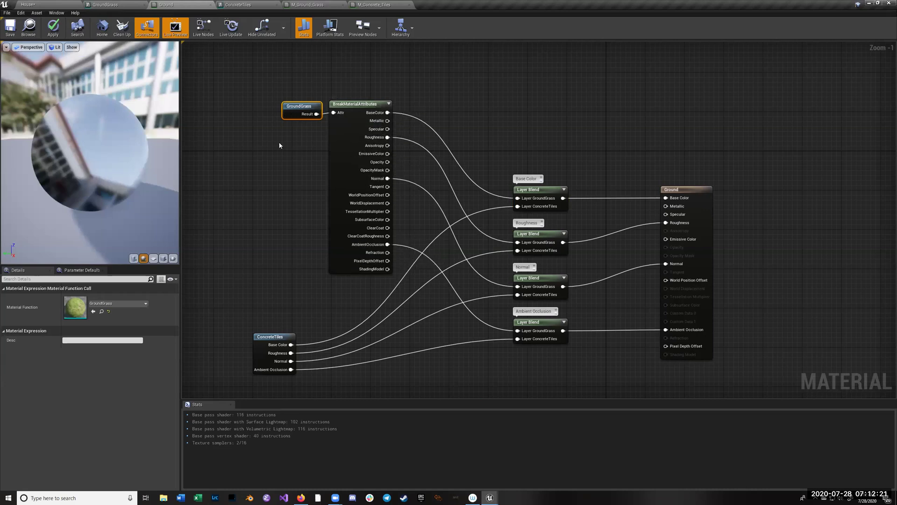
left_click_drag(289, 107, 289, 104)
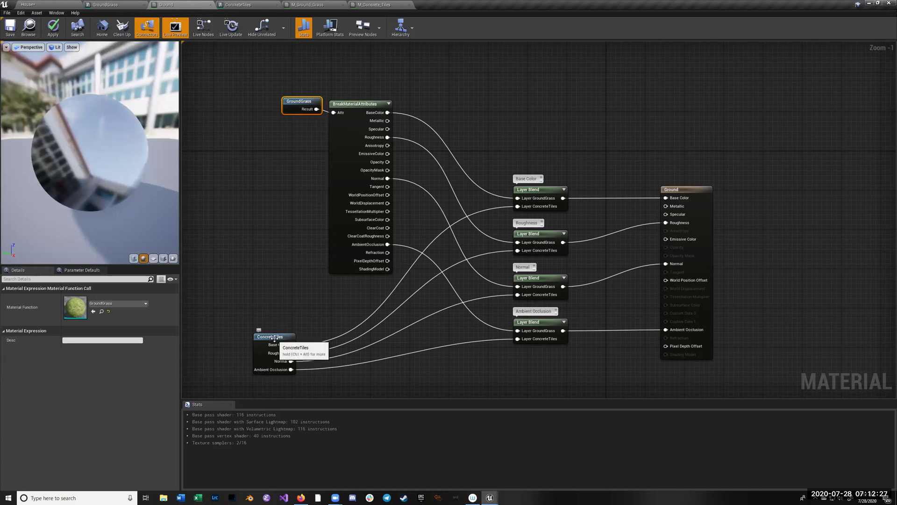
- In ConcreteTiles, add a MakeMaterialAttributes node beside the function outputs and connect the Clamp node to its BaseColor input
left_click(237, 6)
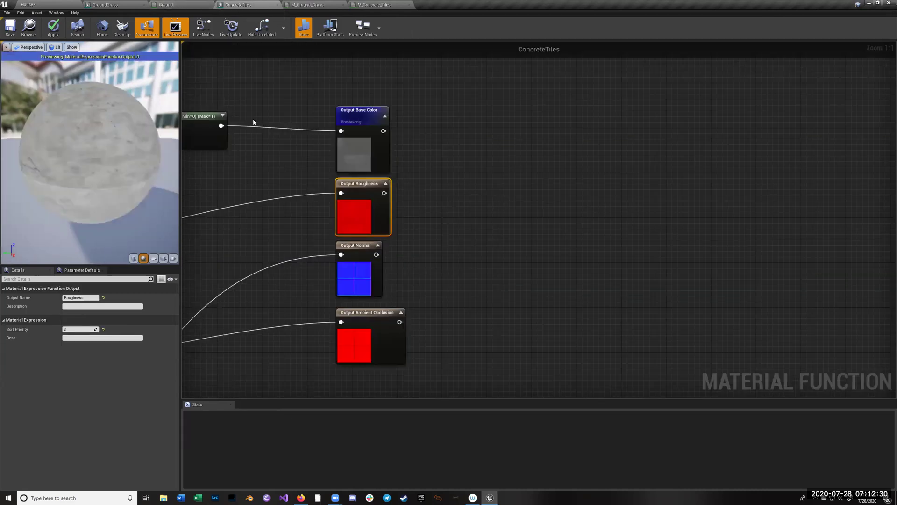
right_click(437, 121)
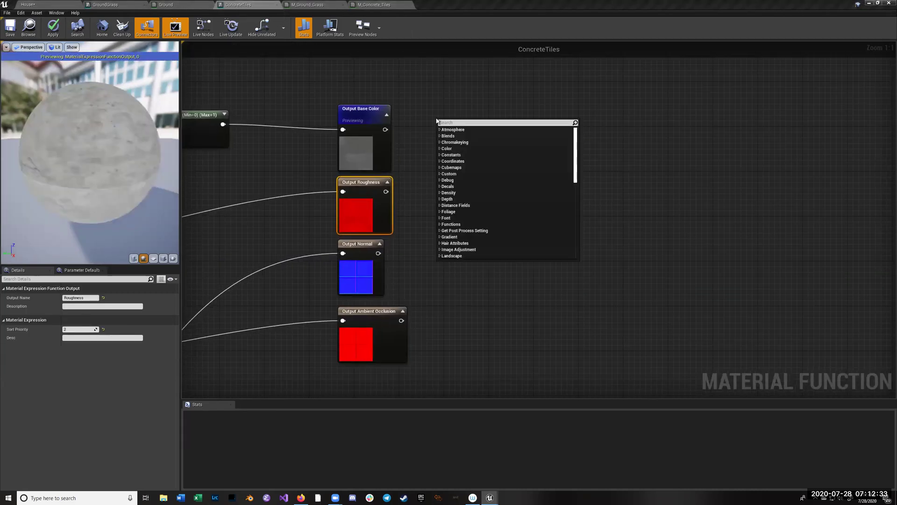
type("make")
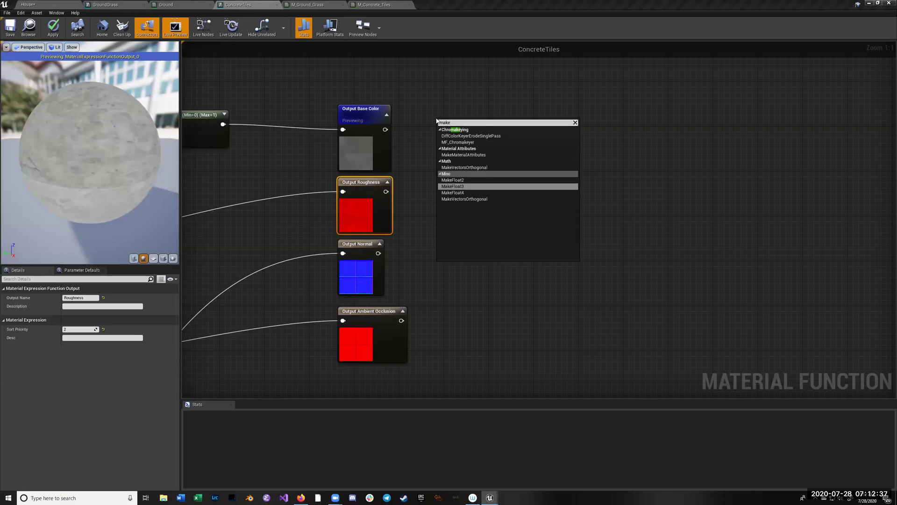
left_click(464, 155)
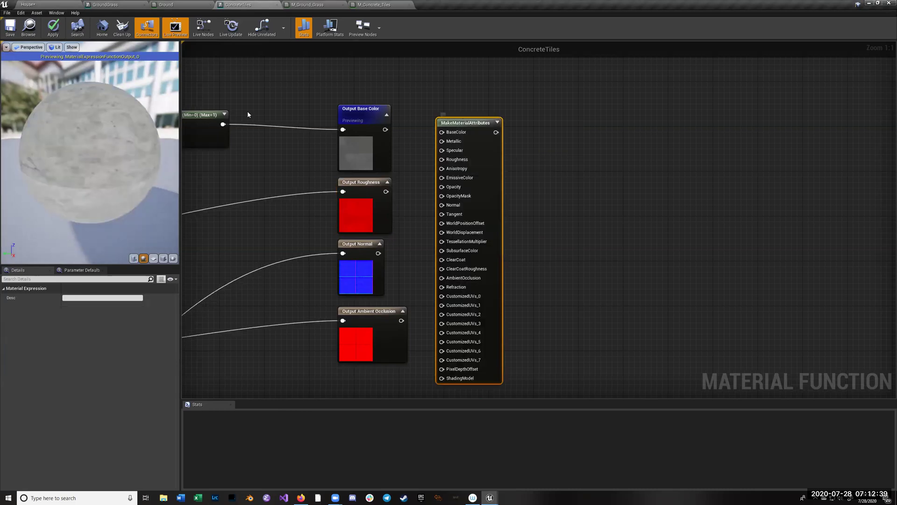
left_click_drag(224, 124, 442, 132)
- Connect the Lerp node of the roughness comment group to the Roughness input of MakeMaterialAttributes
right_click_drag(212, 206, 846, 95)
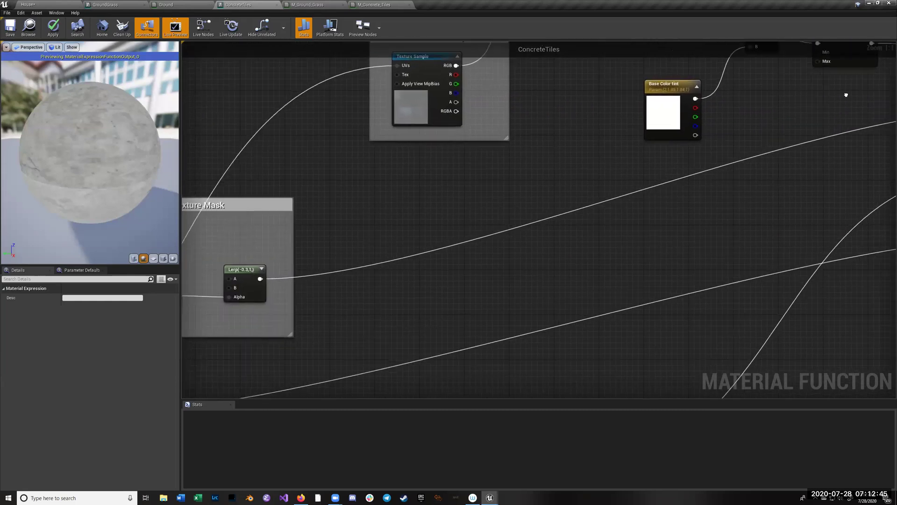
scroll(503, 169, "down", 4)
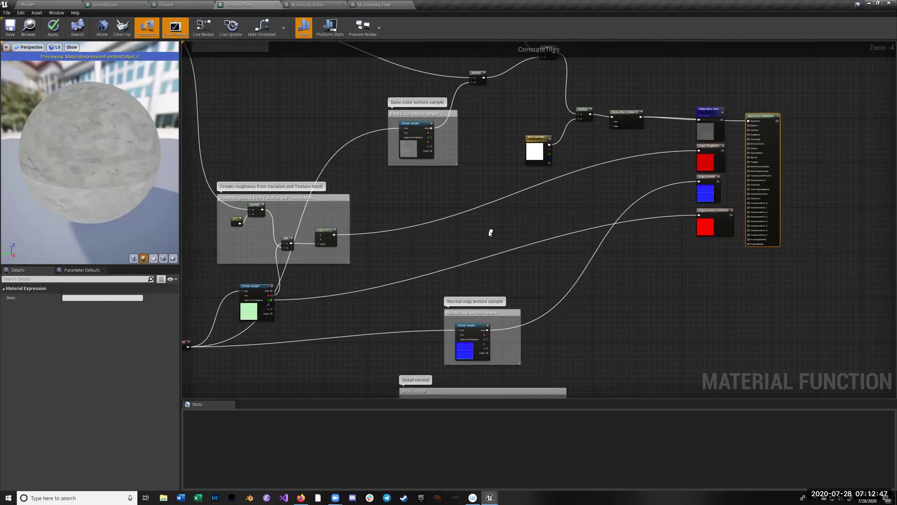
left_click_drag(333, 235, 729, 129)
scroll(771, 140, "up", 4)
- Try to connect the green channel of the mask Texture Sample to the MakeMaterialAttributes node
right_click_drag(412, 254, 775, 82)
scroll(603, 117, "down", 5)
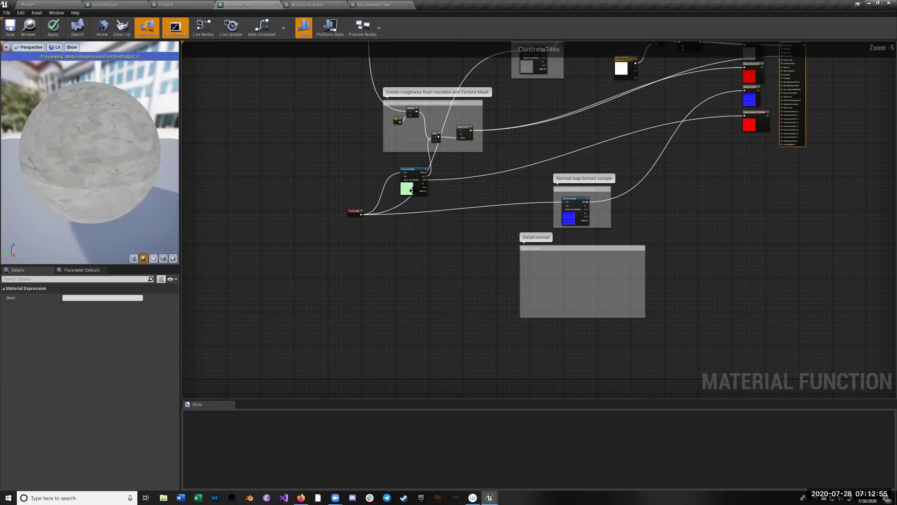
scroll(411, 190, "up", 4)
left_click_drag(440, 170, 870, 140)
scroll(788, 156, "down", 4)
scroll(787, 156, "down", 1)
left_click(870, 141)
scroll(688, 159, "up", 7)
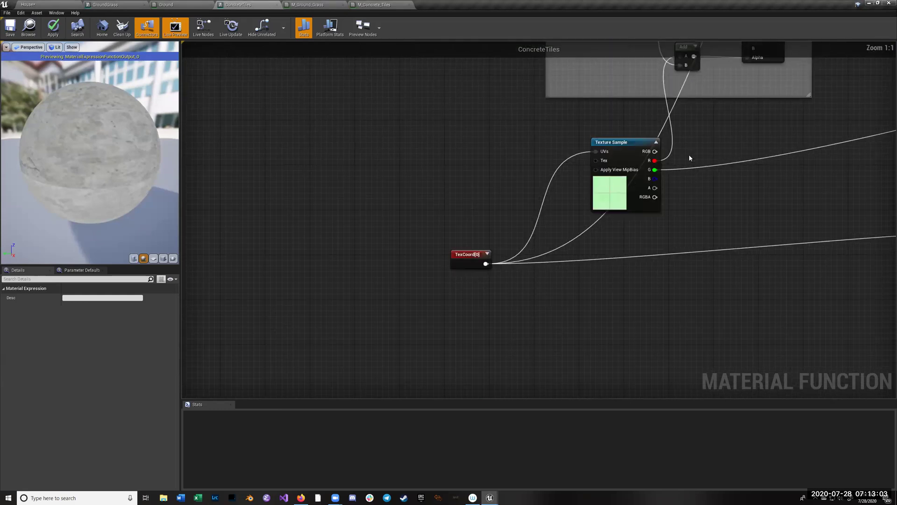
- Connect the mask Texture Sample's green channel to the AmbientOcclusion input of MakeMaterialAttributes
right_click_drag(705, 190, 462, 218)
left_click_drag(440, 199, 742, 224)
scroll(602, 216, "down", 6)
scroll(563, 259, "up", 6)
scroll(742, 225, "down", 5)
scroll(431, 200, "up", 5)
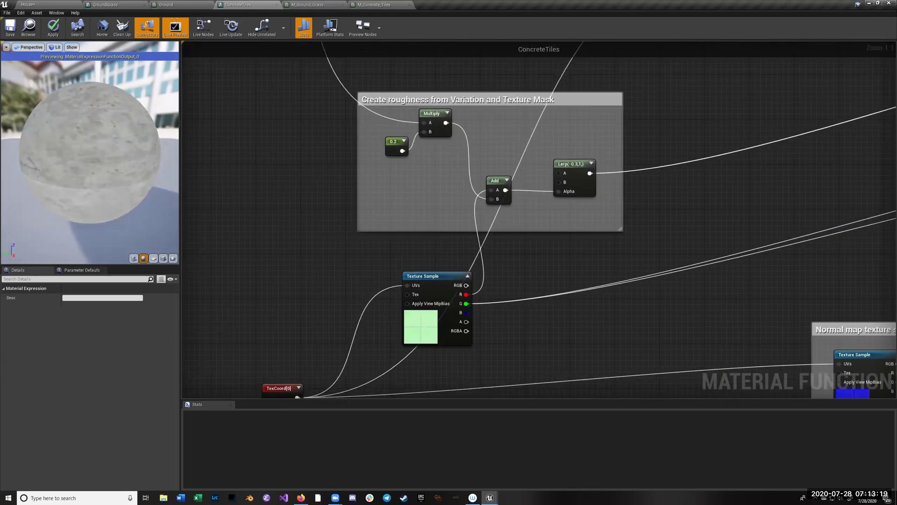
- Connect the RGB output of the normal map Texture Sample to the Normal input of MakeMaterialAttributes
right_click_drag(431, 201, 460, 76)
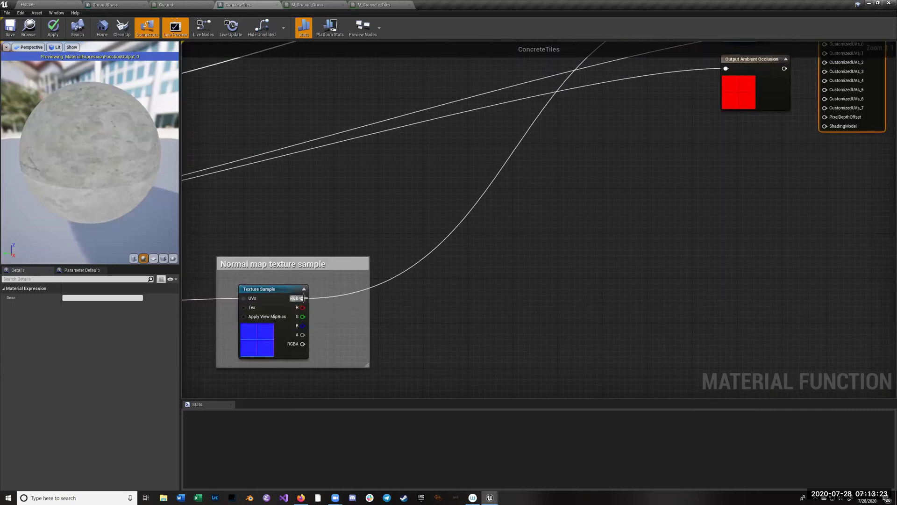
left_click_drag(302, 298, 799, 116)
scroll(825, 20, "down", 3)
left_click_drag(660, 189, 696, 180)
scroll(643, 328, "up", 3)
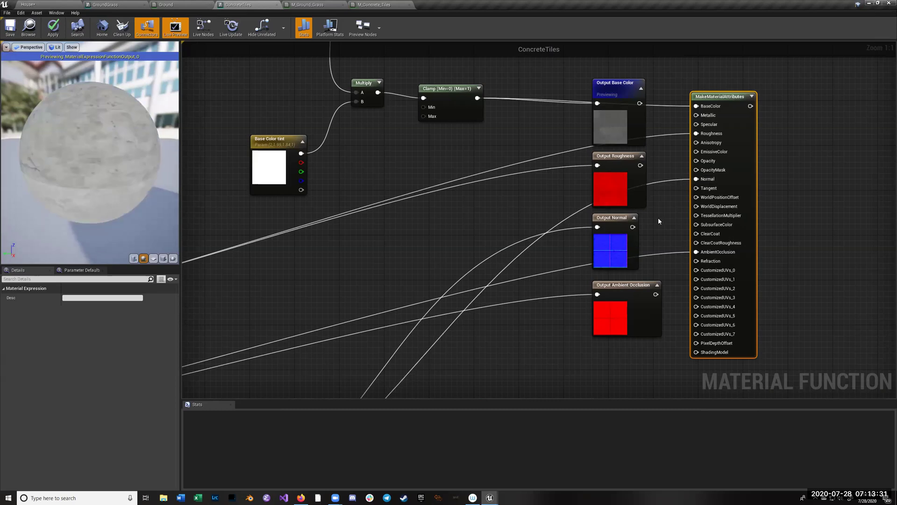
- Delete the Ambient Occlusion, Normal and Roughness outputs from the ConcreteTiles function
left_click(623, 286)
key("Delete")
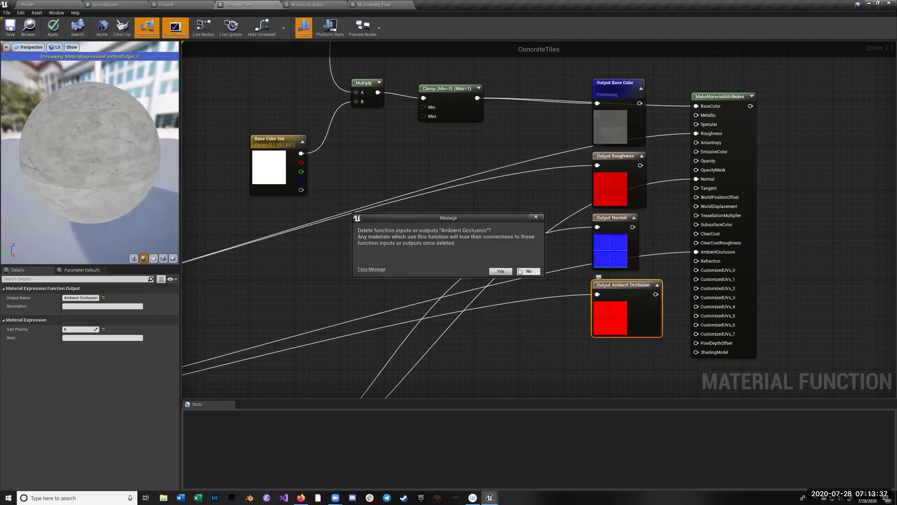
left_click(500, 271)
left_click(602, 219)
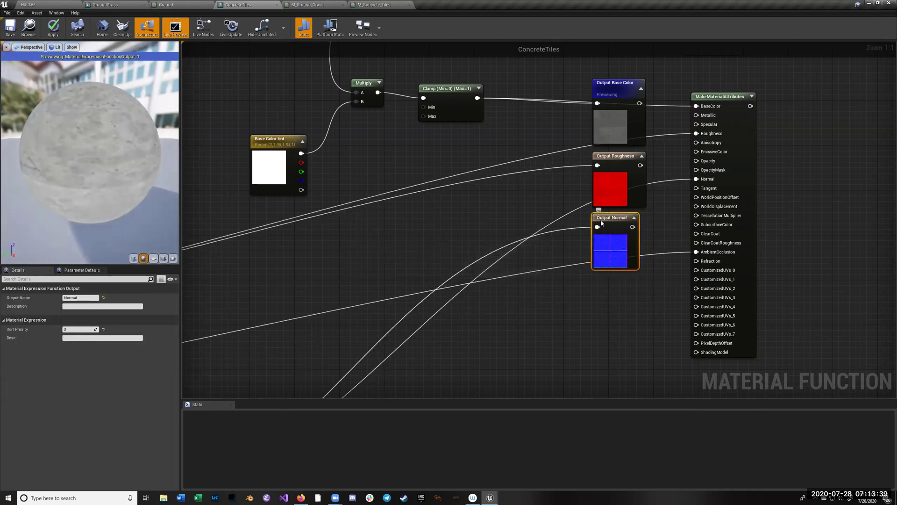
key("Delete")
left_click(513, 271)
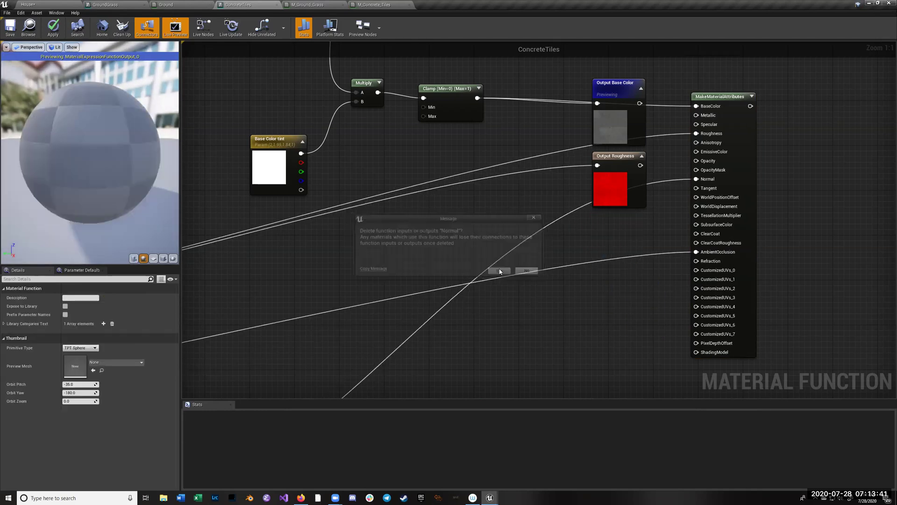
left_click(619, 161)
key("Delete")
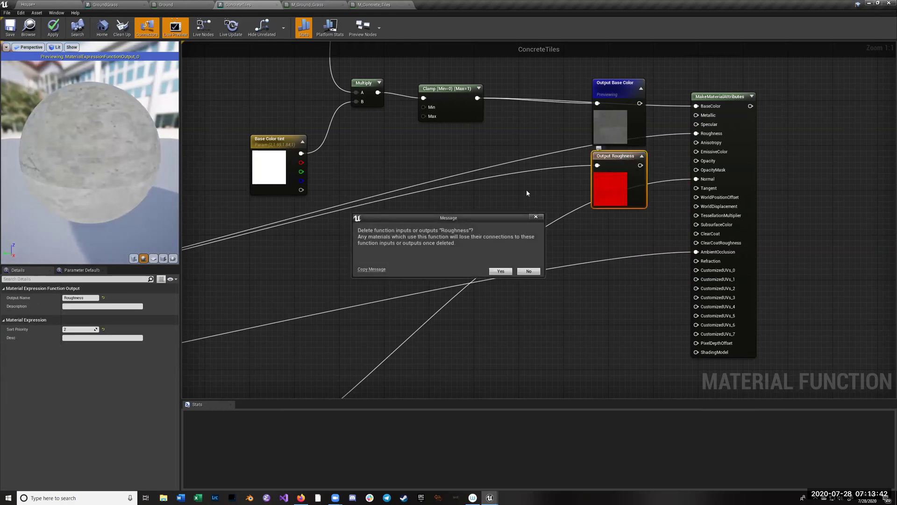
left_click(492, 271)
- Move the Base Color output past MakeMaterialAttributes, rename it Result and set its sort priority to 0
left_click_drag(613, 83, 810, 88)
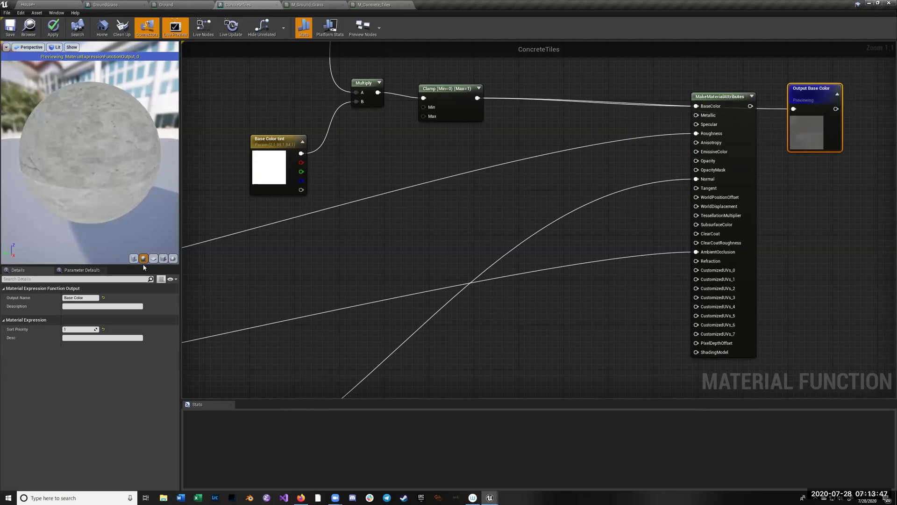
left_click(94, 297)
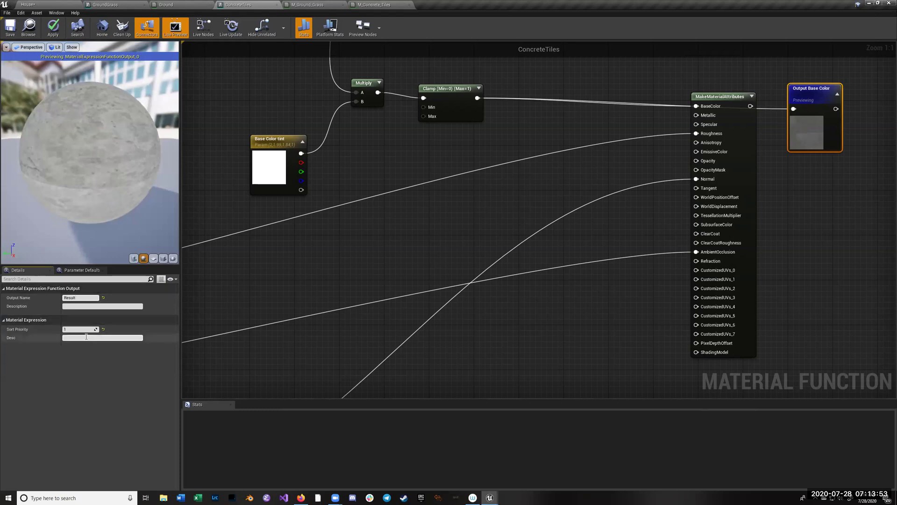
key("Return")
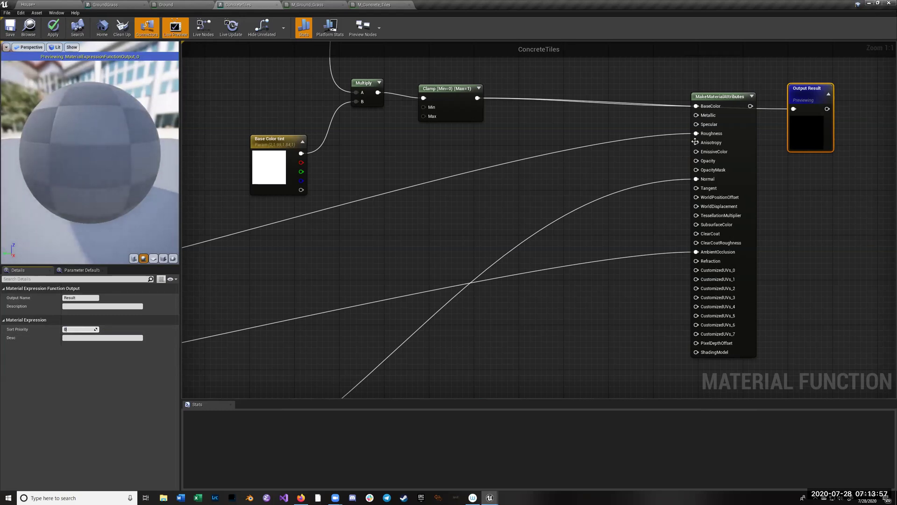
- Connect MakeMaterialAttributes to the Result output and move both nodes closer to the rest of the graph
left_click_drag(748, 107, 793, 109)
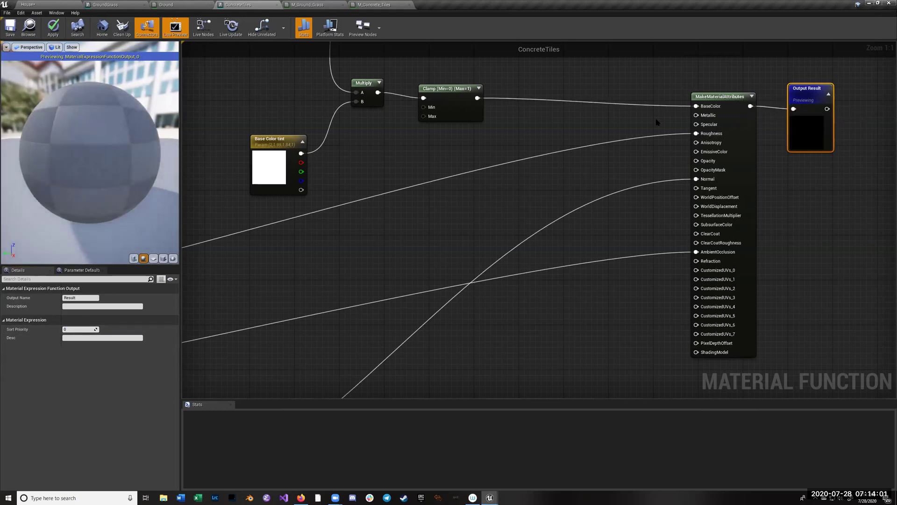
left_click_drag(700, 97, 588, 155)
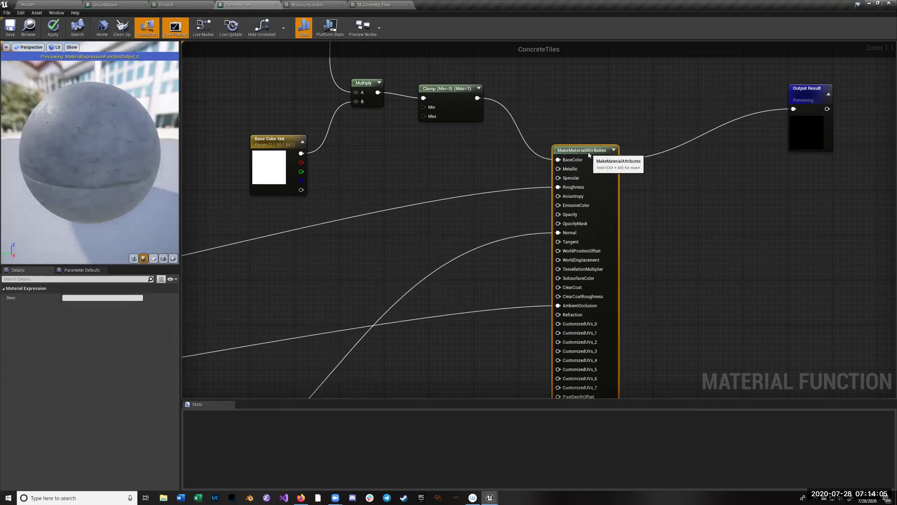
left_click_drag(812, 90, 671, 143)
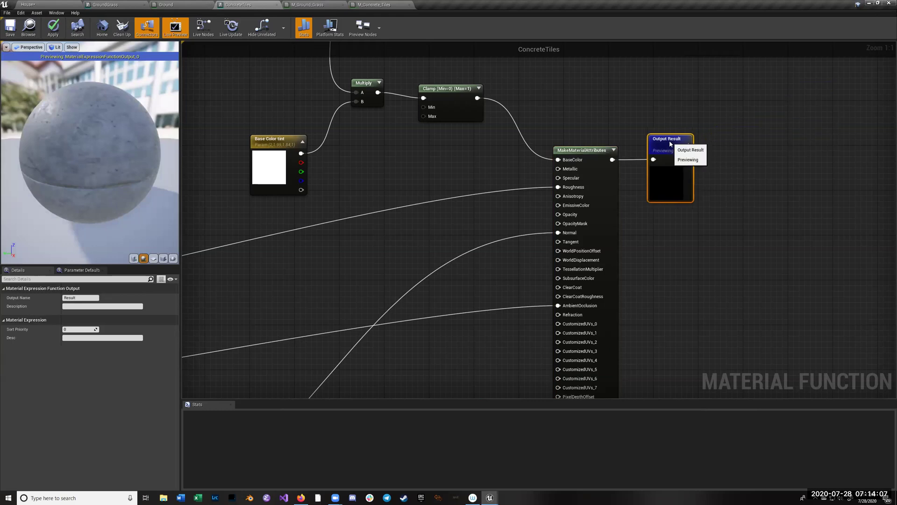
- Check the ConcreteTiles node in the Ground material, save the ConcreteTiles function and return to Ground
left_click(182, 7)
right_click_drag(238, 265, 223, 210)
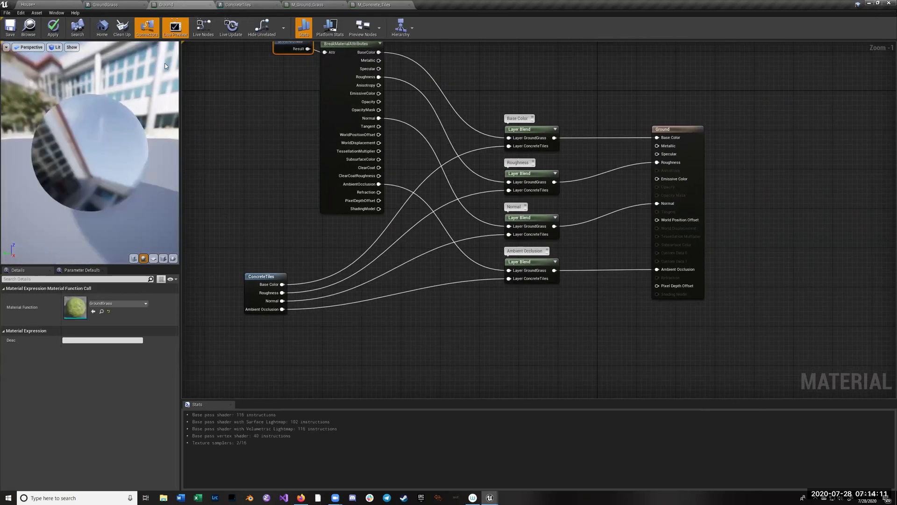
left_click(234, 6)
left_click(10, 28)
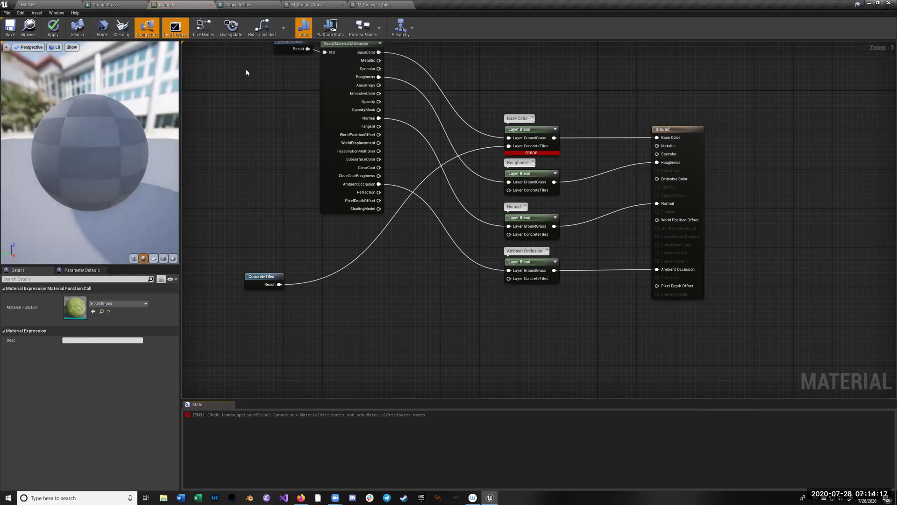
- Add a BreakMaterialAttributes node fed by the ConcreteTiles Result and connect its BaseColor to the Base Color Layer Blend's ConcreteTiles input
right_click_drag(294, 257, 288, 281)
right_click(324, 320)
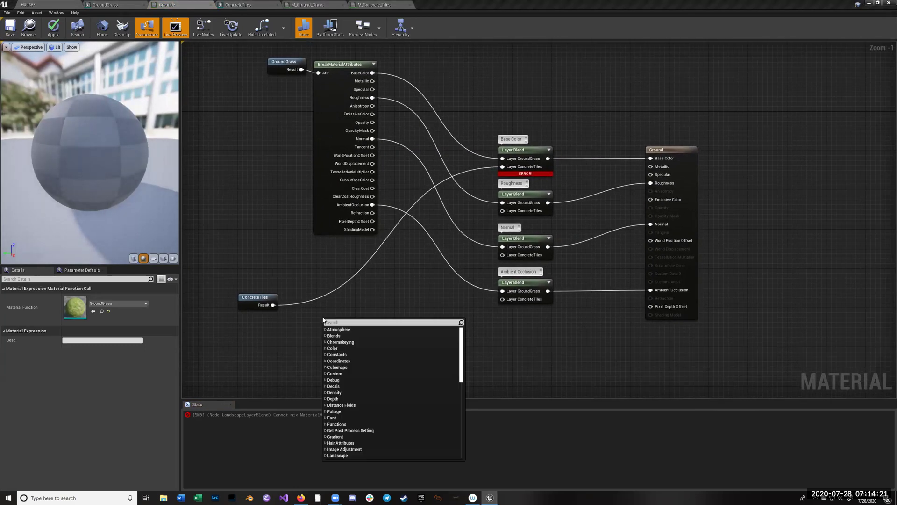
type("break")
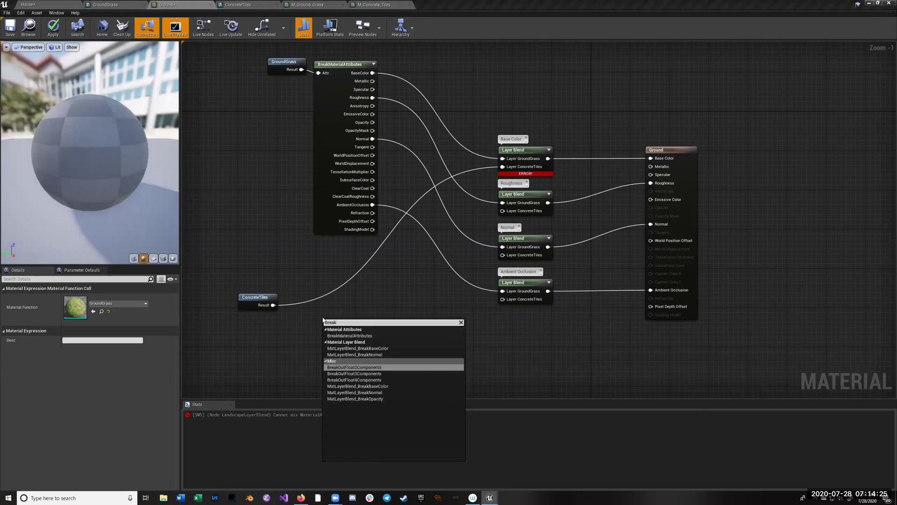
left_click(351, 335)
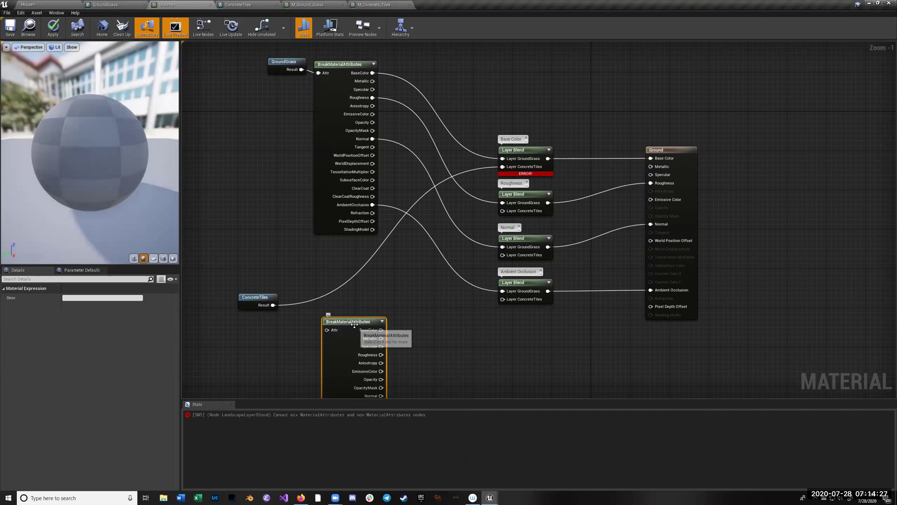
left_click_drag(355, 326, 358, 287)
left_click_drag(273, 305, 503, 166)
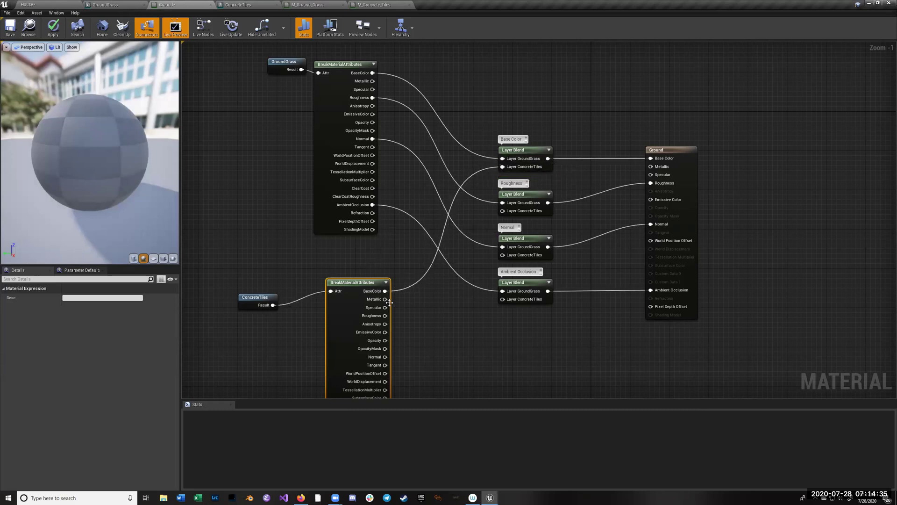
- Connect the new BreakMaterialAttributes node's Roughness, Normal and AmbientOcclusion outputs to the ConcreteTiles inputs of the matching Layer Blends
right_click_drag(466, 341, 457, 264)
left_click_drag(384, 233, 502, 133)
left_click_drag(502, 132, 502, 129)
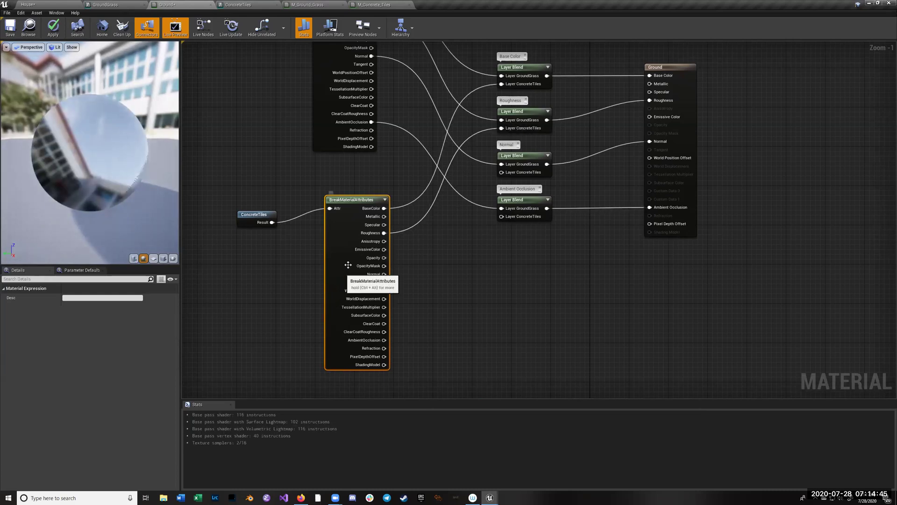
left_click_drag(384, 274, 501, 173)
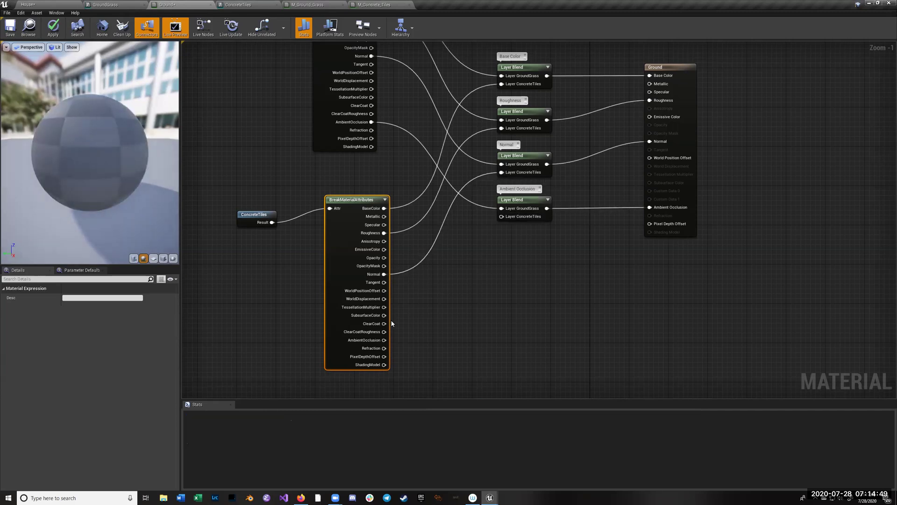
left_click_drag(385, 340, 501, 217)
- Stack the ConcreteTiles BreakMaterialAttributes node below the GroundGrass one and place each function node beside its break node
right_click_drag(252, 141, 296, 207)
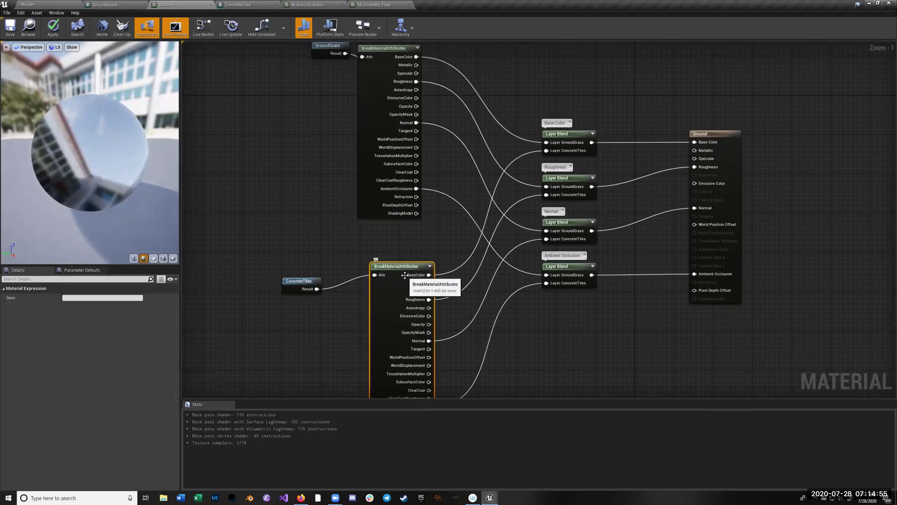
left_click_drag(400, 263, 395, 232)
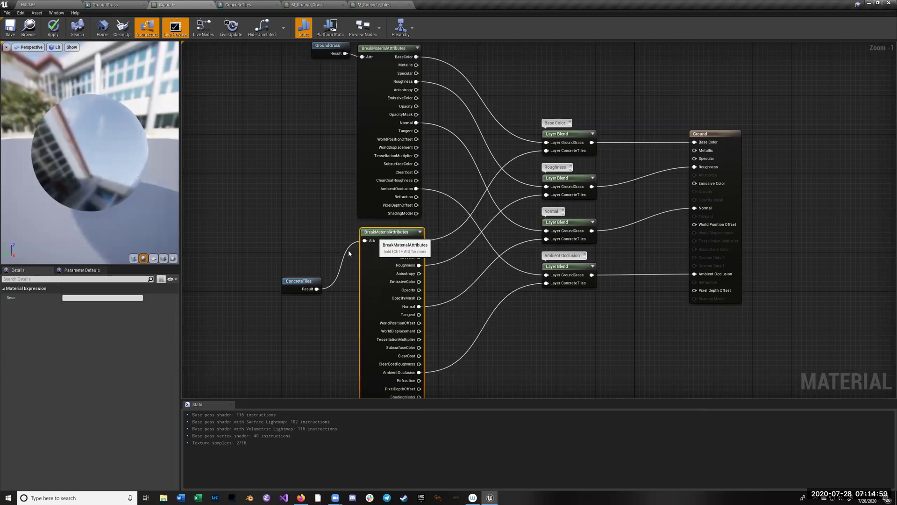
left_click_drag(308, 278, 342, 235)
right_click_drag(276, 157, 285, 193)
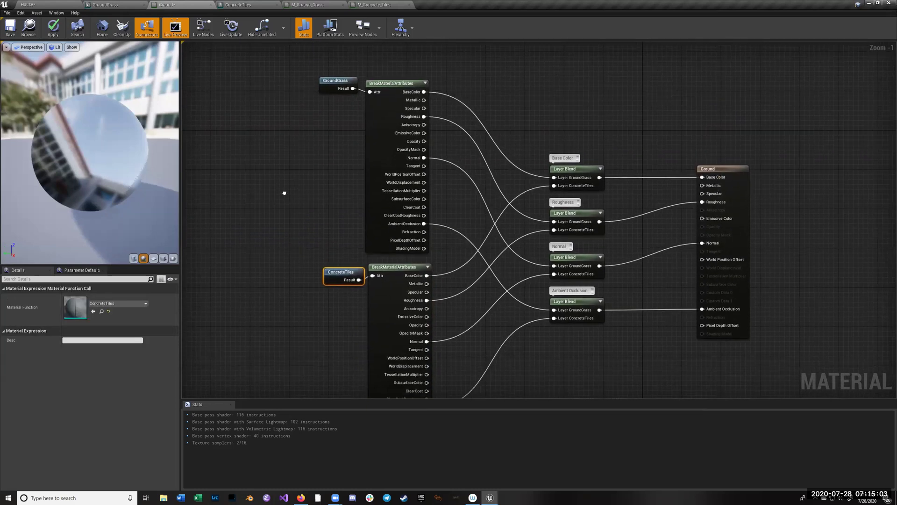
left_click(340, 88)
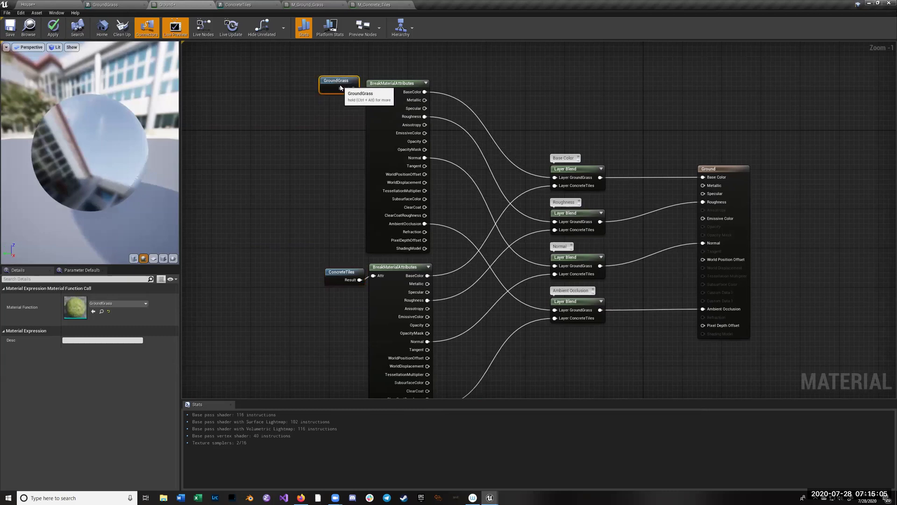
left_click_drag(342, 88, 347, 93)
left_click(287, 164)
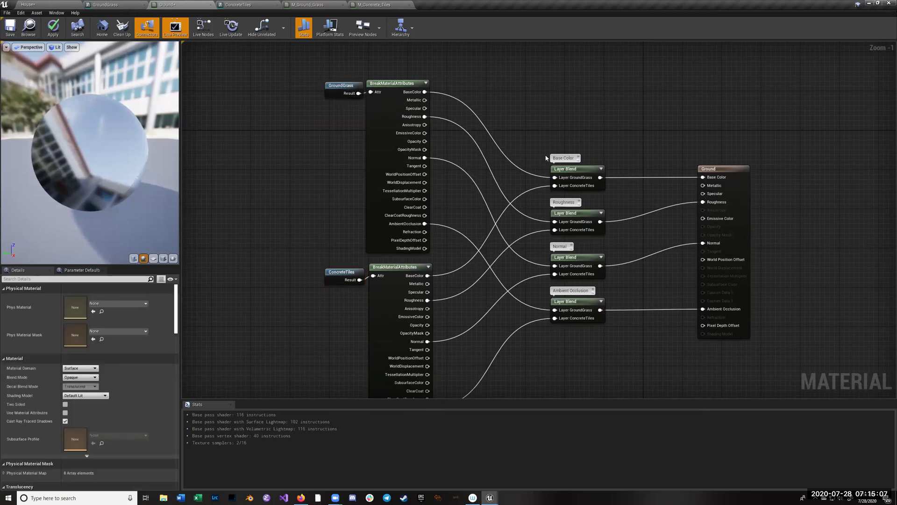
- Check the Base Color Layer Blend's settings and search the available nodes for a layer blend
left_click(570, 169)
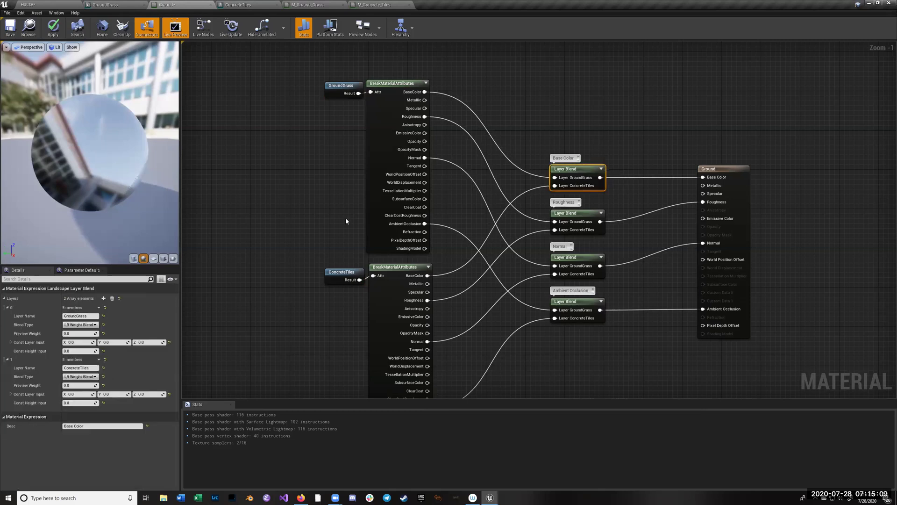
right_click(560, 96)
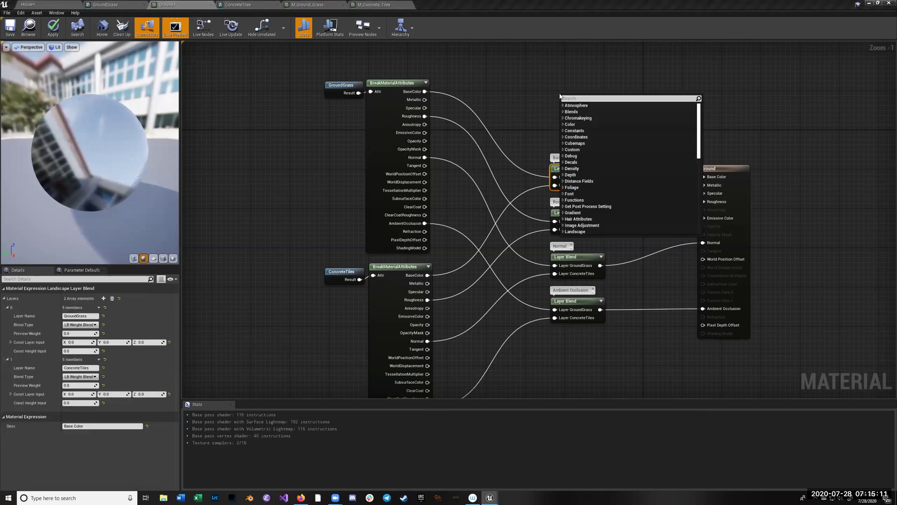
type("mak")
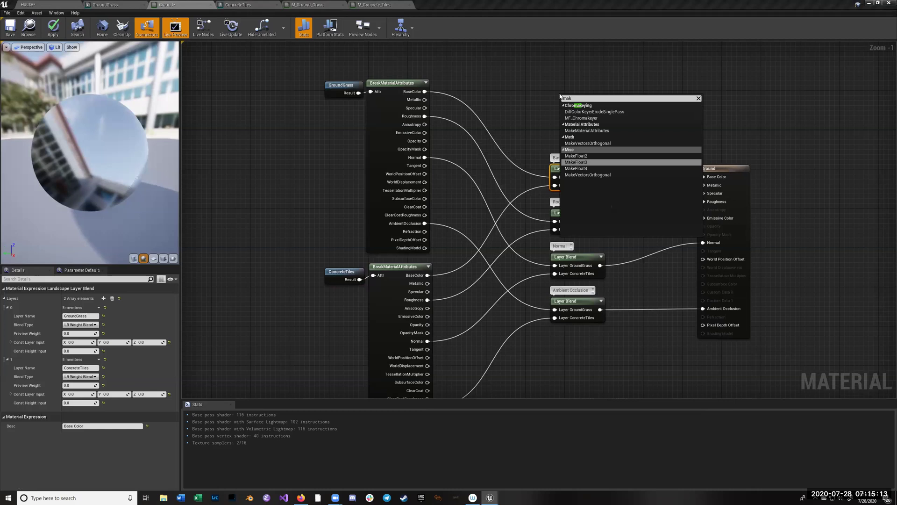
key("BackSpace")
key("BackSpace")
key("BackSpace")
type("la")
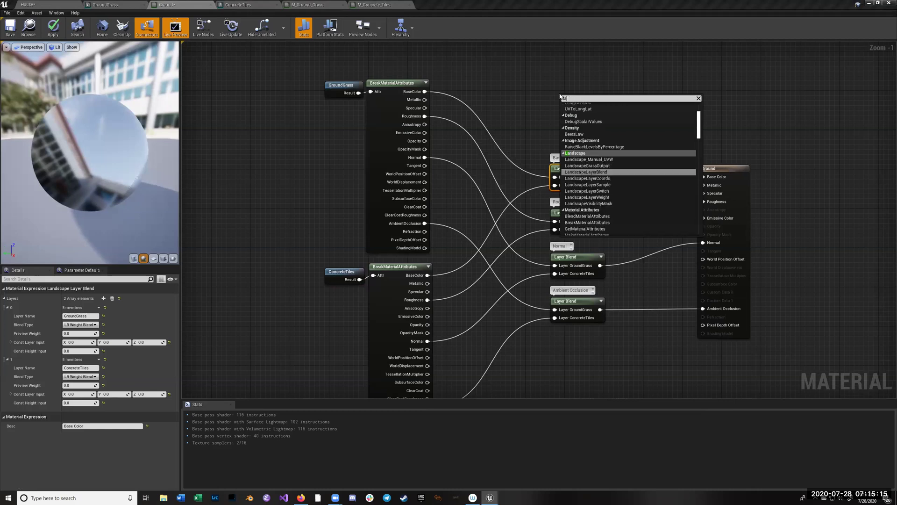
type("yer")
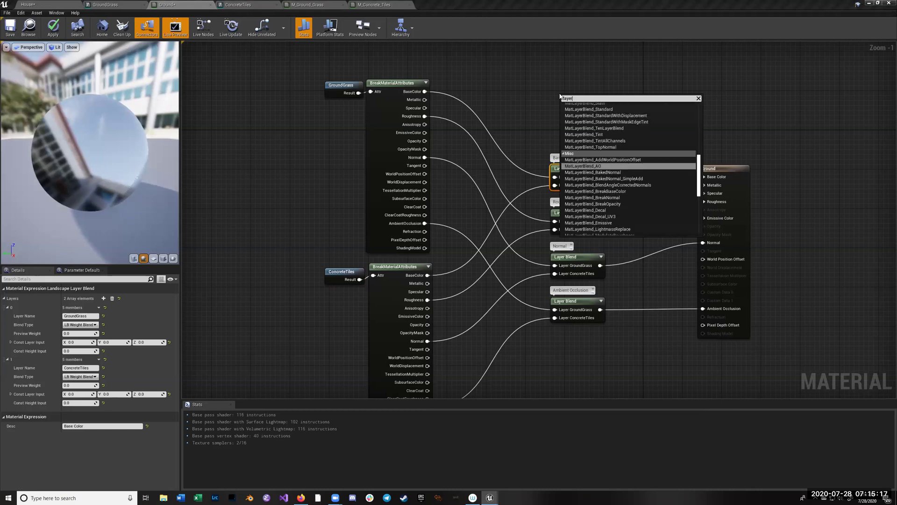
type("blen")
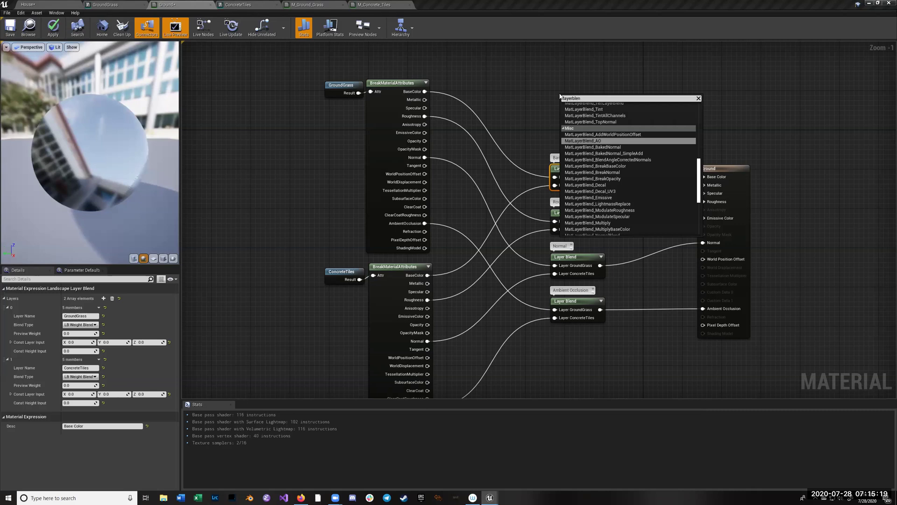
type("e")
- Search the available nodes for "materiallayer", browse the Material Layer Blend entries and close the list
key("BackSpace")
key("BackSpace")
key("BackSpace")
key("BackSpace")
key("BackSpace")
key("BackSpace")
key("BackSpace")
key("BackSpace")
type("materialla")
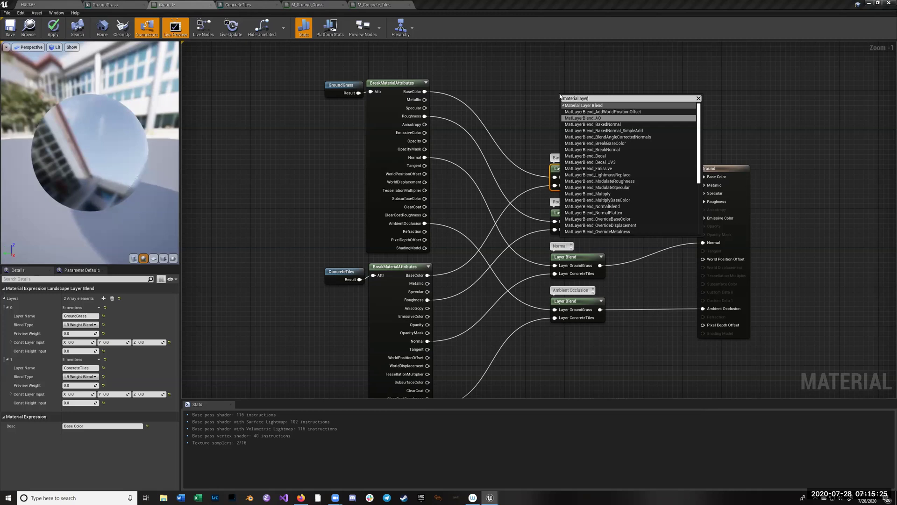
scroll(594, 147, "down", 2)
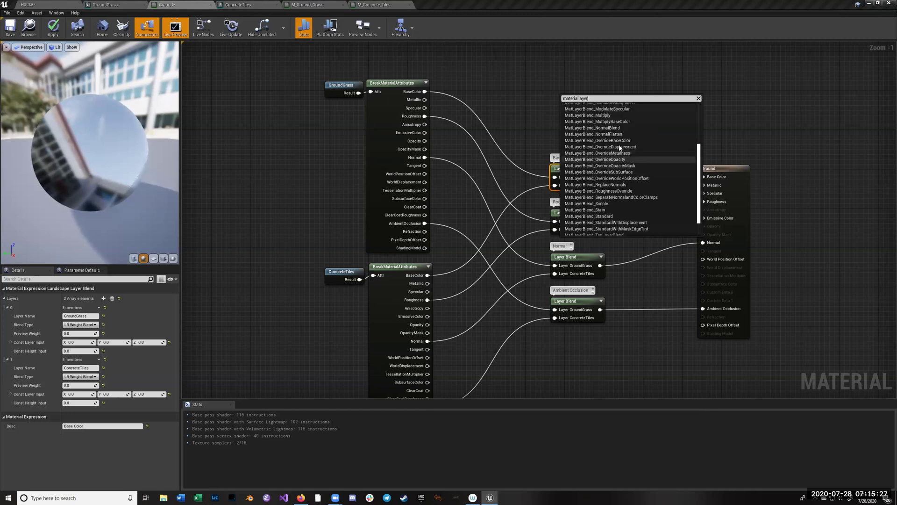
scroll(600, 142, "up", 2)
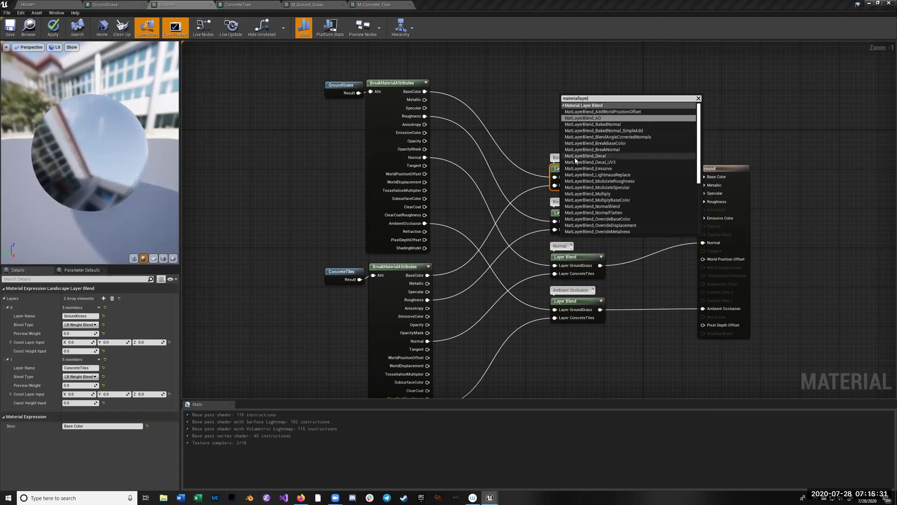
scroll(579, 161, "down", 5)
scroll(588, 220, "up", 1)
left_click(530, 74)
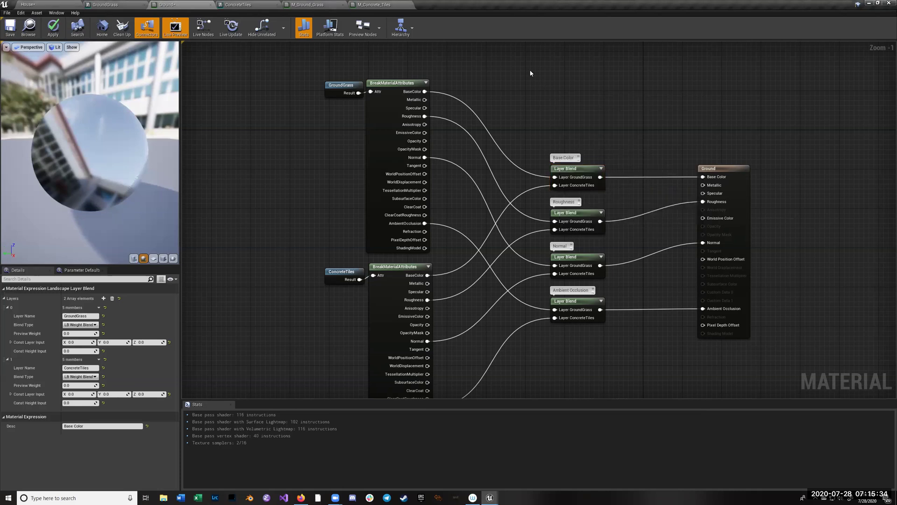
- Search the available nodes for "material exp"
left_click(579, 169)
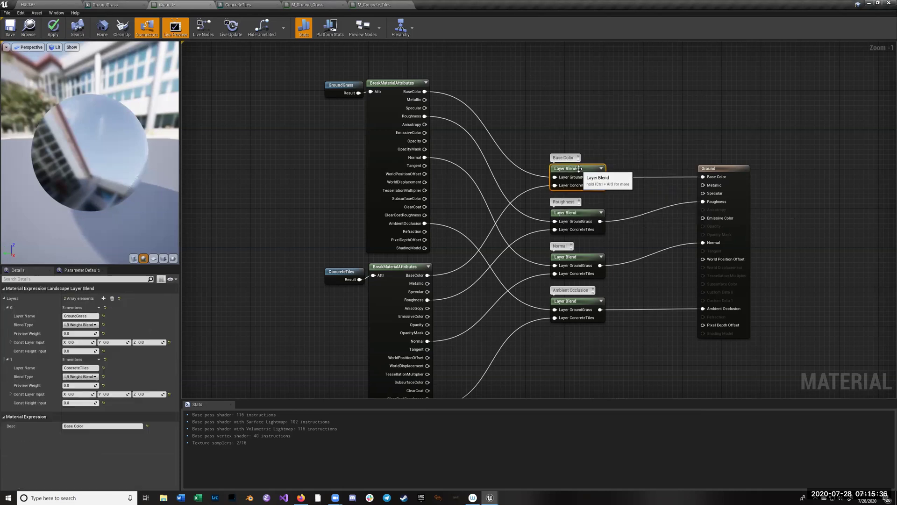
right_click(533, 91)
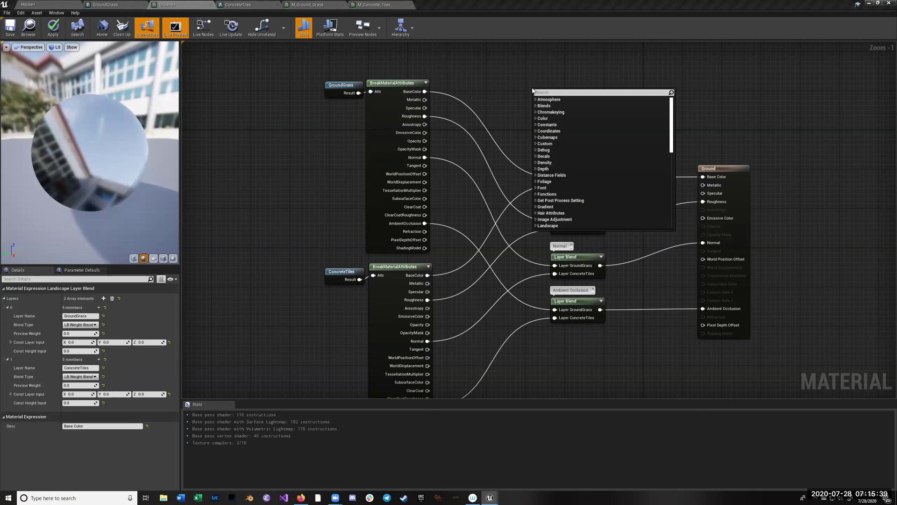
type("material e")
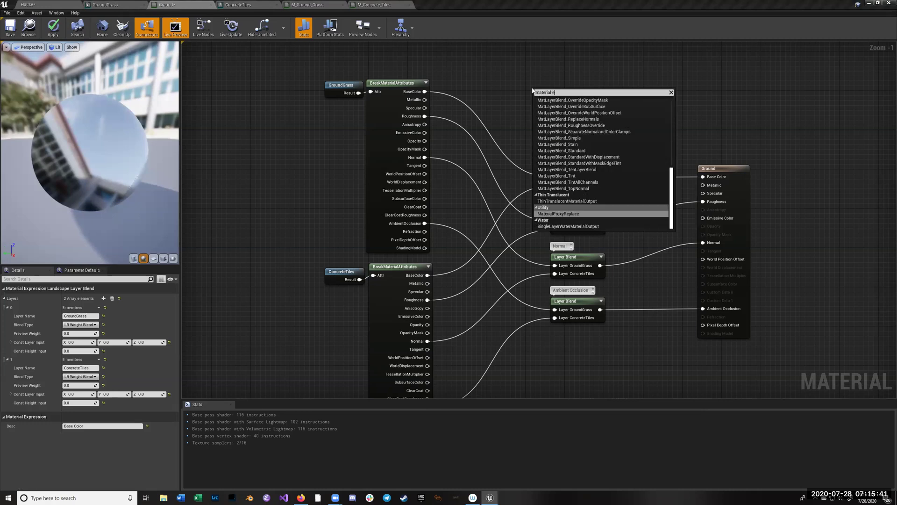
type("xpr")
key("BackSpace")
key("BackSpace")
key("BackSpace")
type("exp")
key("ctrl+a")
- Add a new LandscapeLayerBlend node and place it above the Base Color Layer Blend
type("laye")
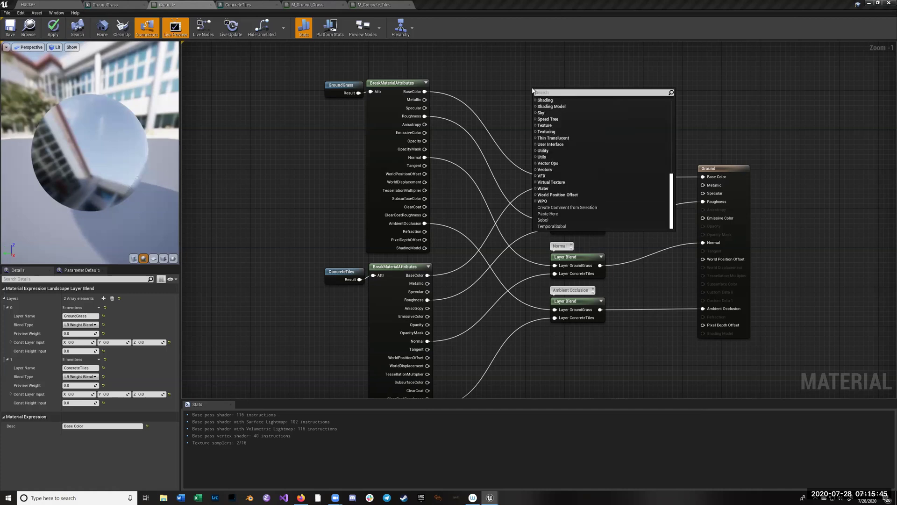
type("rblen")
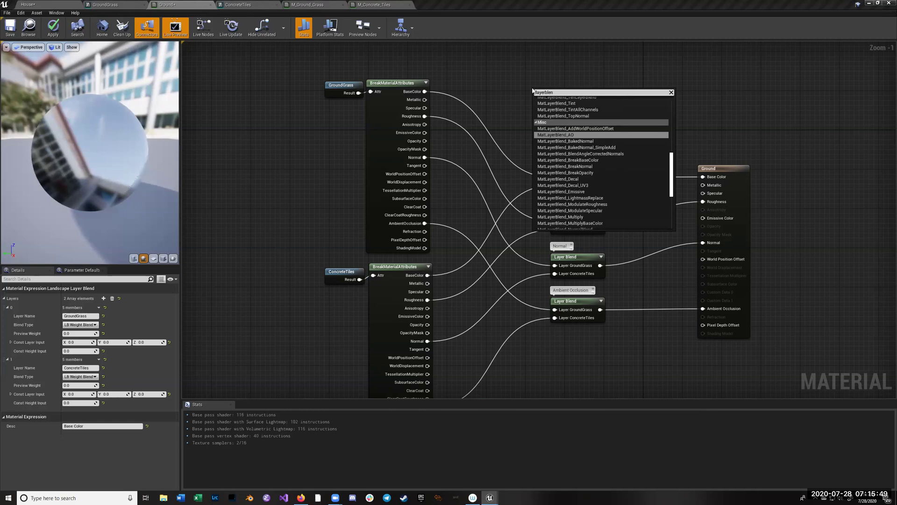
scroll(537, 131, "up", 5)
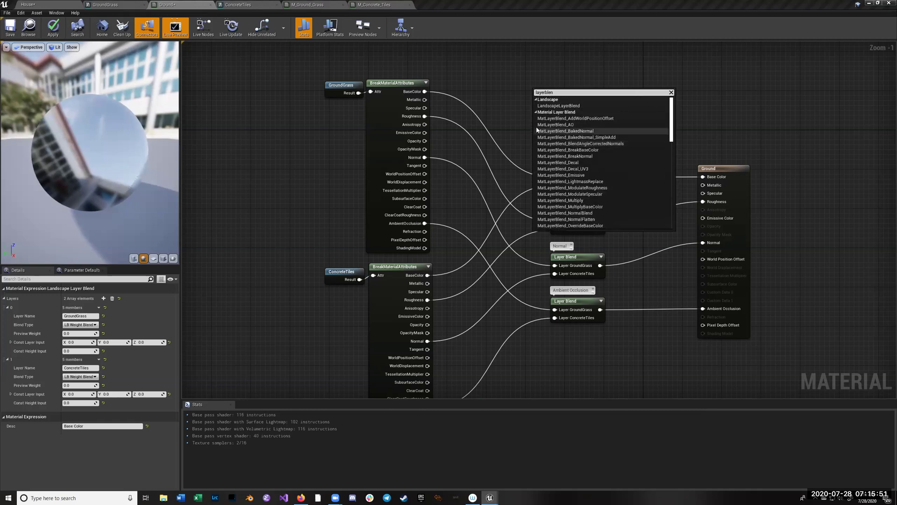
left_click(551, 106)
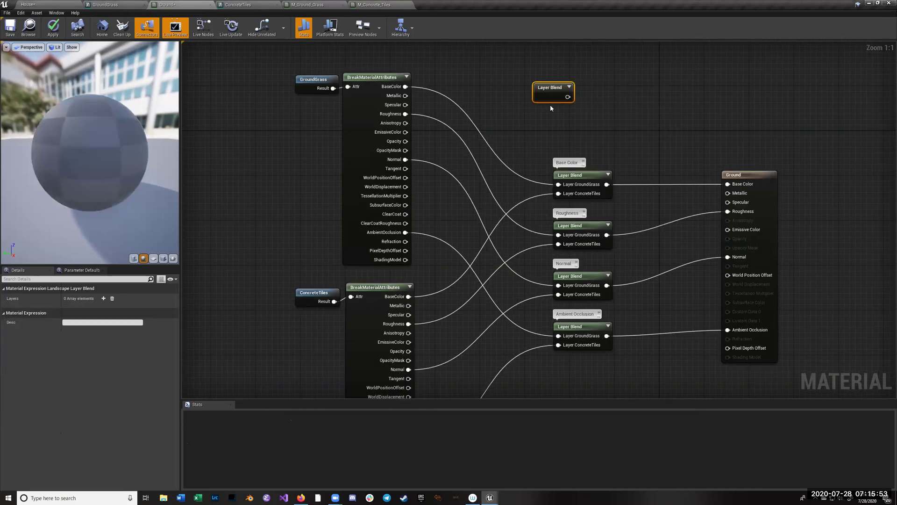
mouse_move(546, 90)
left_mouse_down()
mouse_move(582, 100)
mouse_move(542, 75)
left_mouse_up()
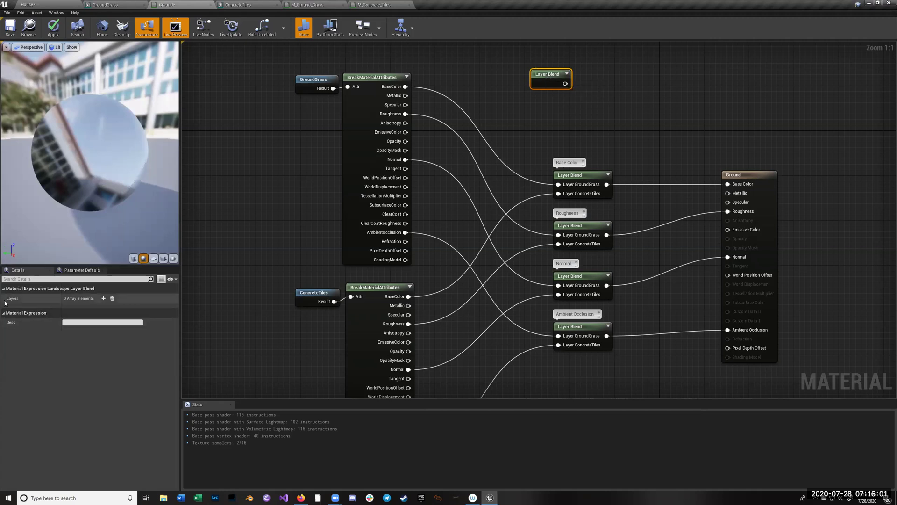
- Add five layers to the new Layer Blend node
left_click(103, 299)
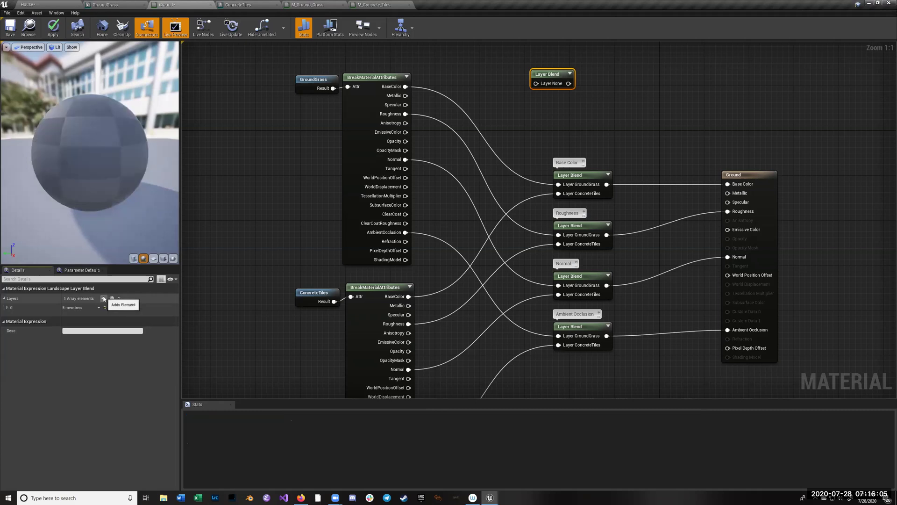
left_click(103, 299)
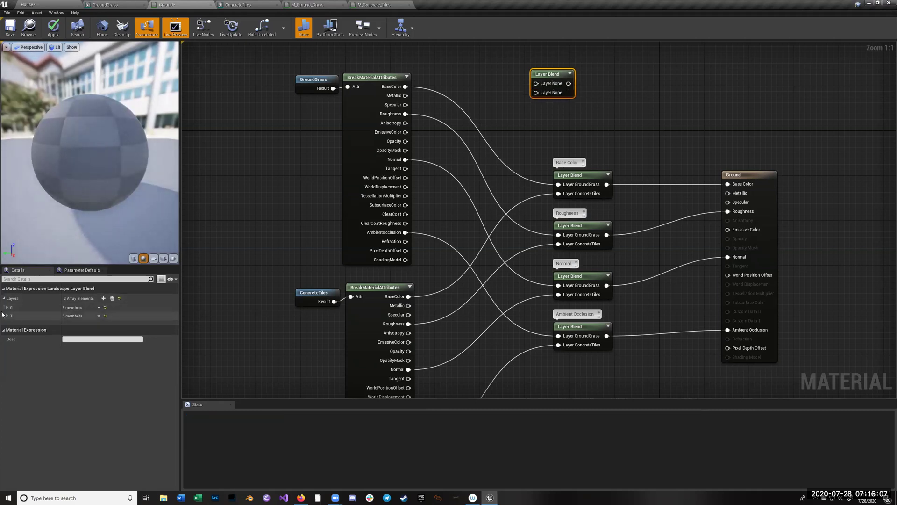
left_click(103, 298)
left_click(103, 298)
left_click(103, 298)
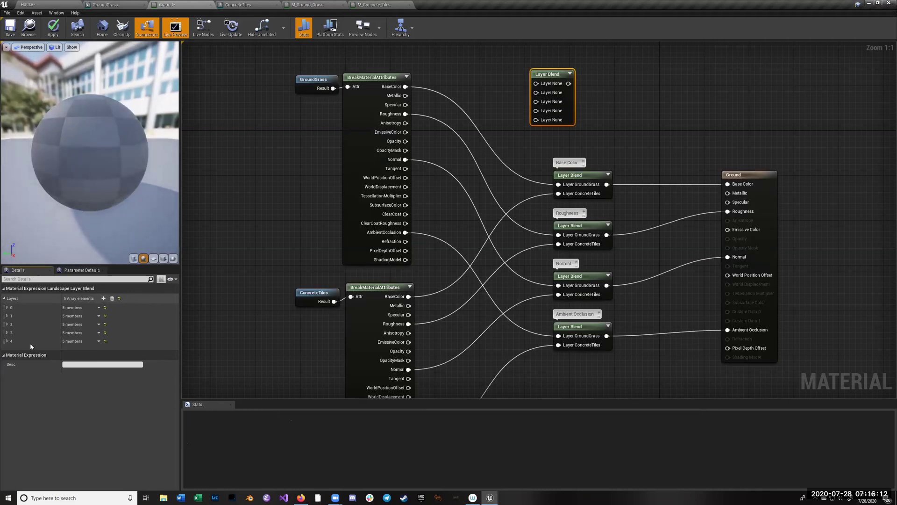
- Name the new Layer Blend's first layer "bluestuff" and move the node above the Base Color Layer Blend
left_click(7, 308)
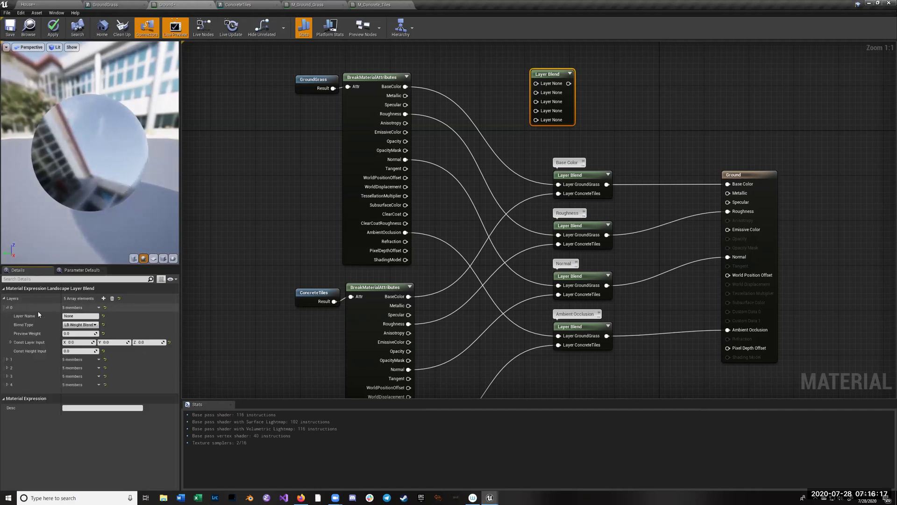
left_click(80, 314)
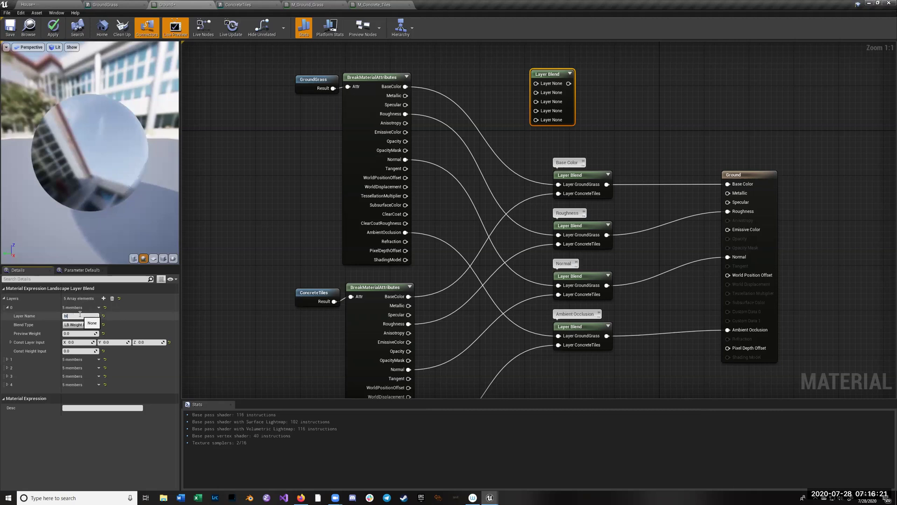
type("bluestuff")
key("Return")
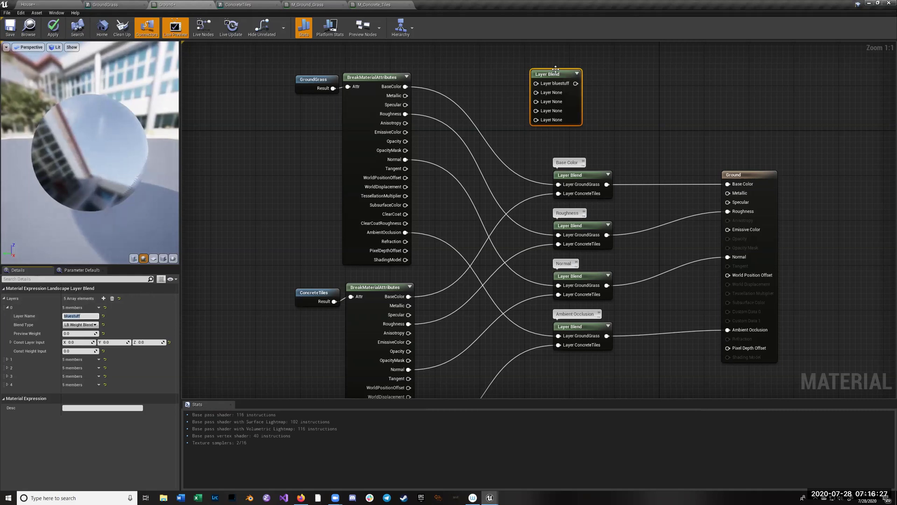
left_click_drag(555, 68, 578, 85)
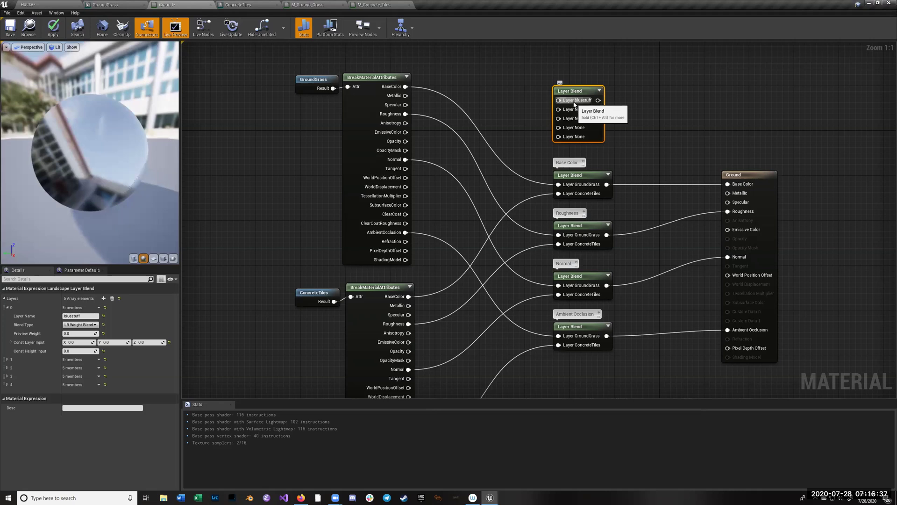
- Check the Ground node's settings and delete the Layer Blend node containing the bluestuff layer
left_click(752, 176)
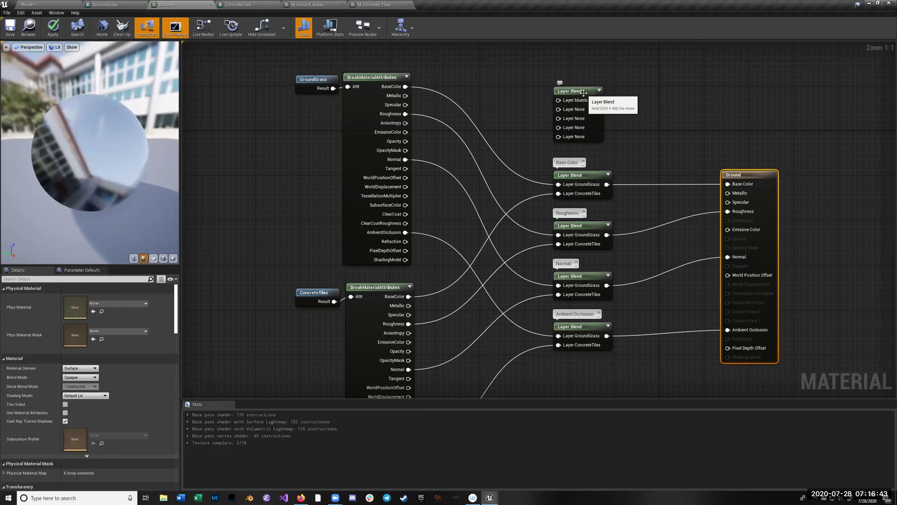
left_click_drag(579, 92, 583, 81)
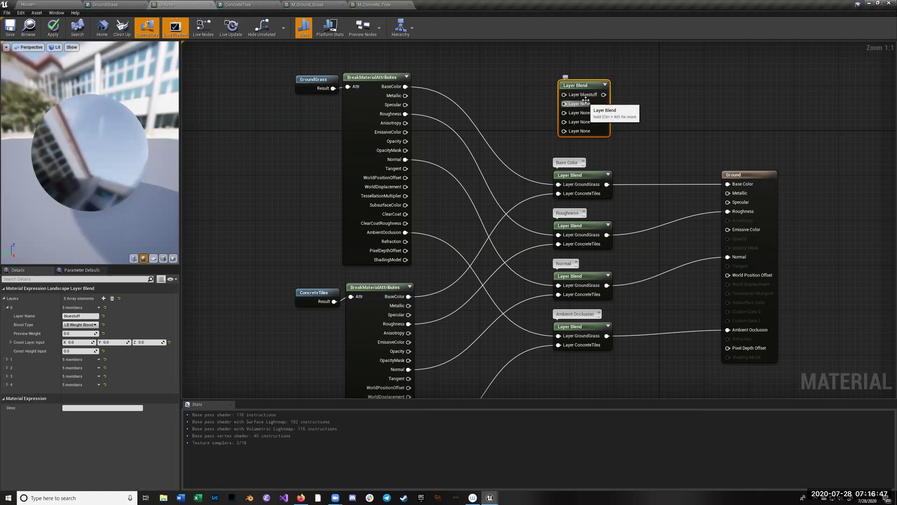
key("Delete")
- Move the GroundGrass and ConcreteTiles function nodes farther away from their BreakMaterialAttributes nodes
left_click_drag(543, 190, 630, 365)
right_click_drag(273, 212, 280, 180)
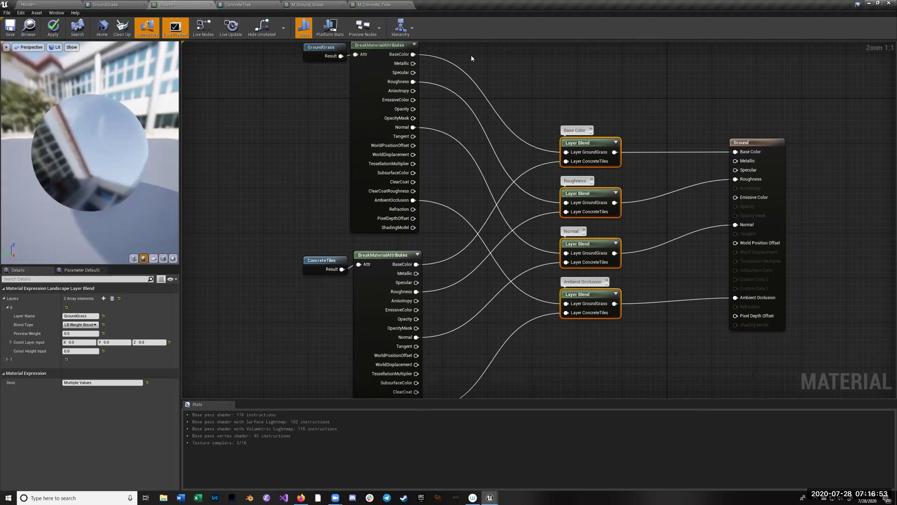
right_click_drag(543, 77, 475, 151)
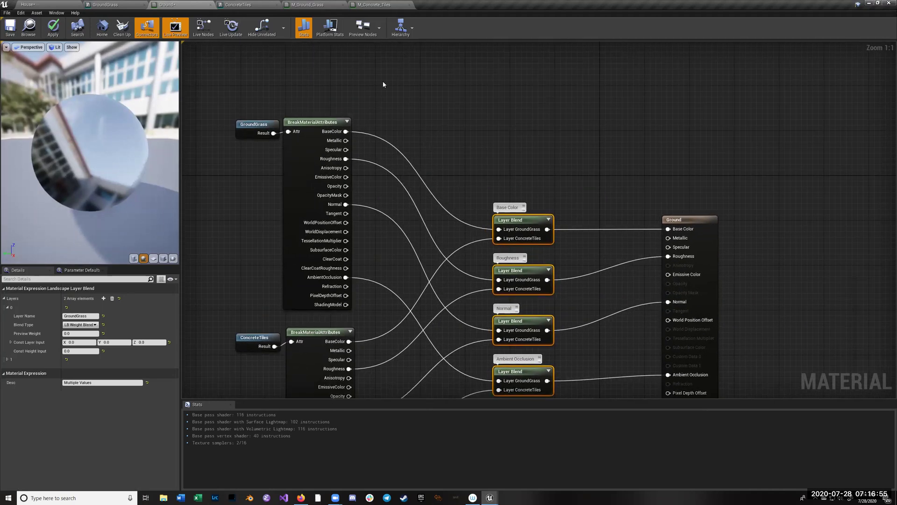
right_click_drag(530, 152, 502, 140)
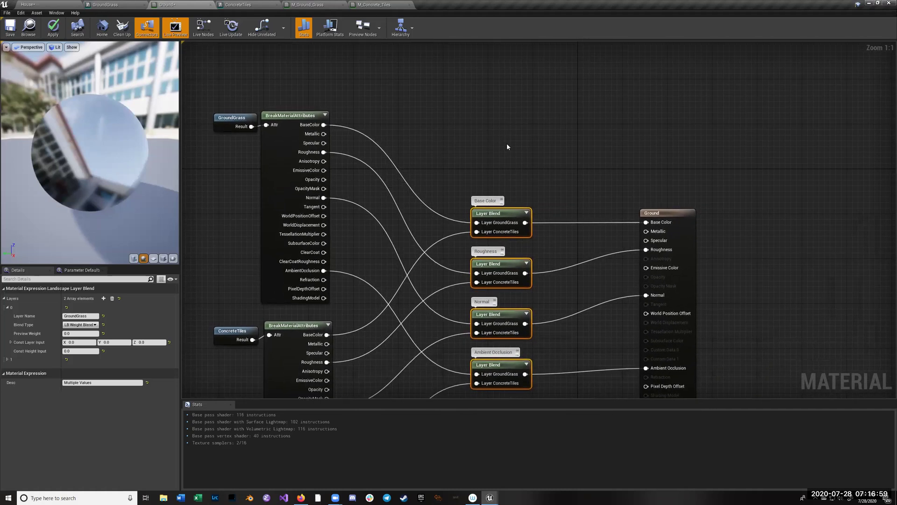
mouse_move(234, 118)
left_mouse_down()
mouse_move(211, 119)
mouse_move(216, 113)
left_mouse_up()
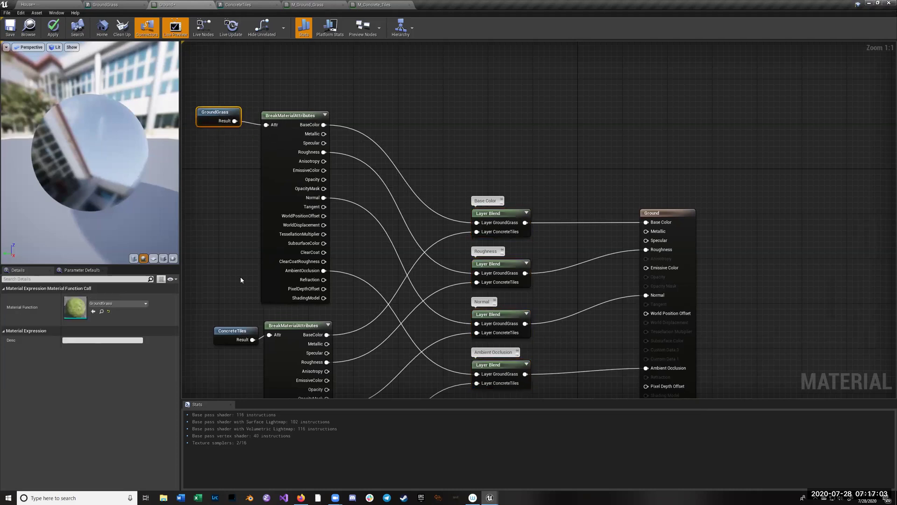
left_click_drag(244, 330, 223, 325)
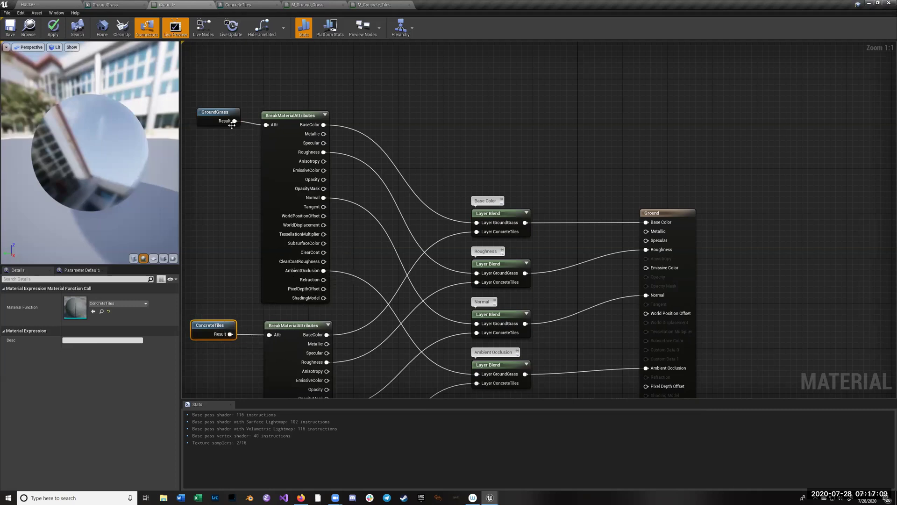
- Duplicate the Base Color Layer Blend and place the copy above the four existing blends
left_click_drag(233, 121, 499, 77)
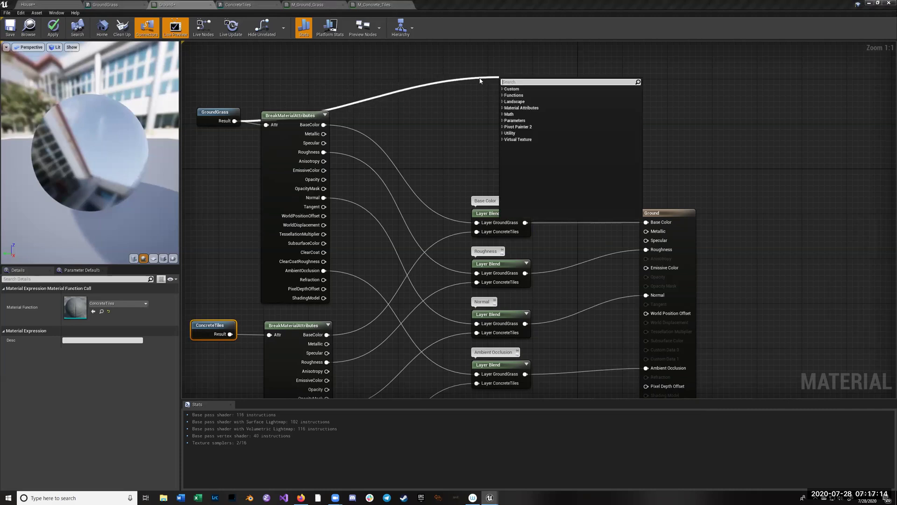
left_click(471, 107)
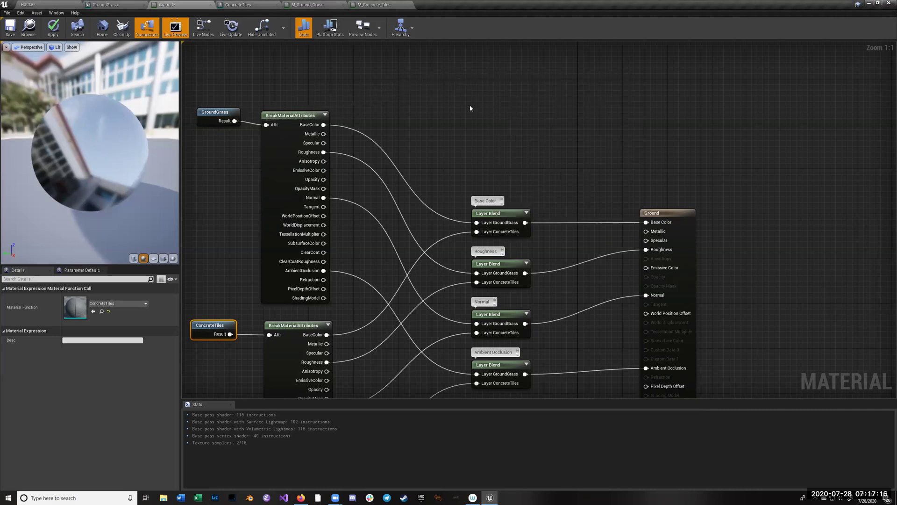
left_click(498, 211)
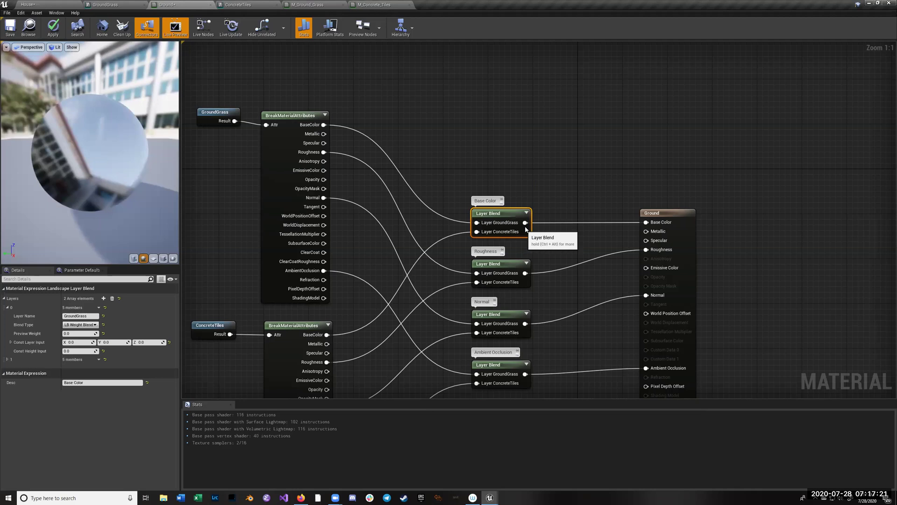
key("ctrl+w")
left_click_drag(559, 232, 473, 67)
- Clear the duplicated Layer Blend's description and connect the GroundGrass and ConcreteTiles results to its matching layer inputs
double_click(472, 66)
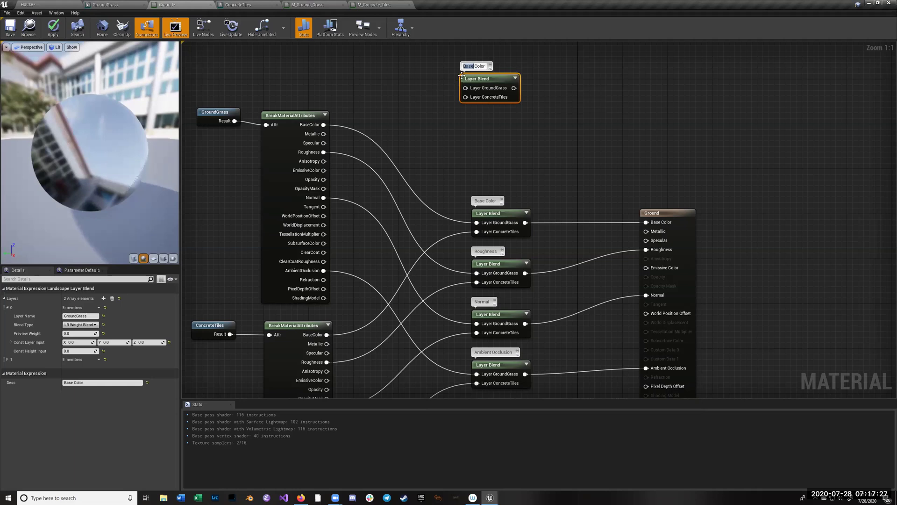
left_click(475, 66)
key("ctrl+a")
type("Bas")
key("Return")
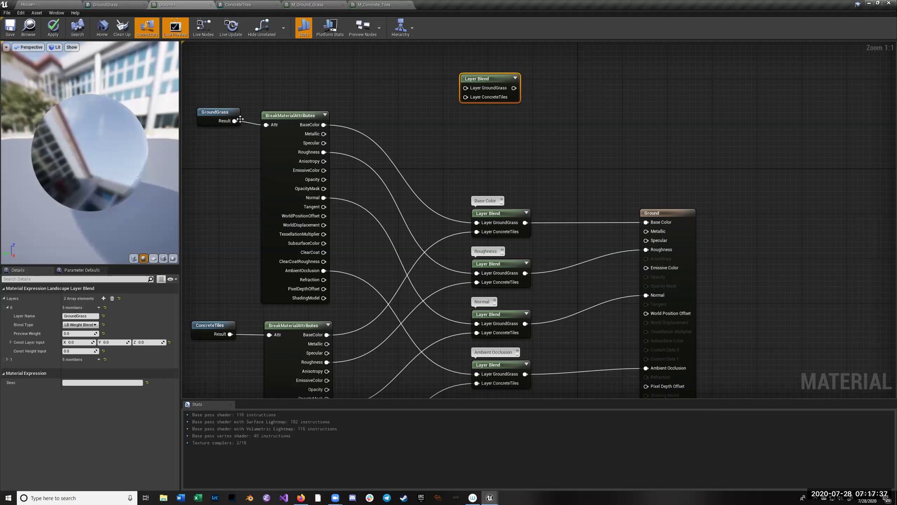
left_click_drag(234, 121, 466, 88)
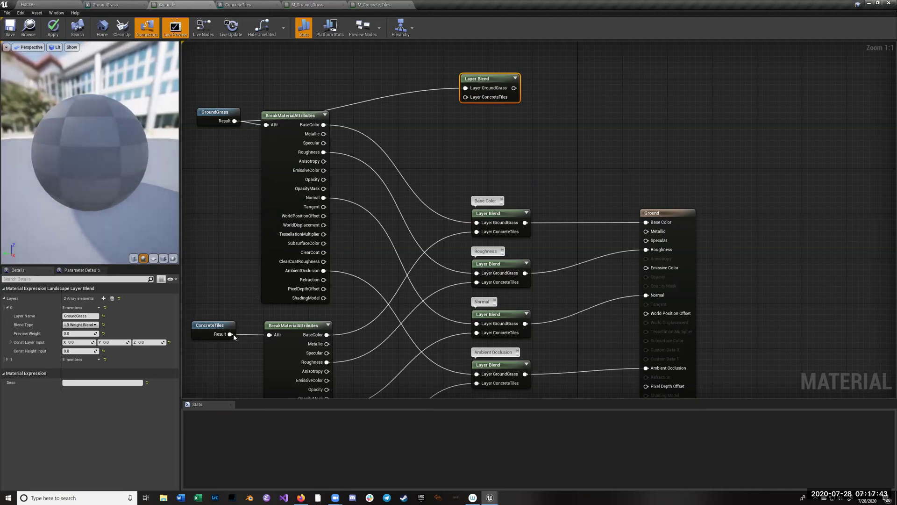
left_click_drag(230, 334, 481, 100)
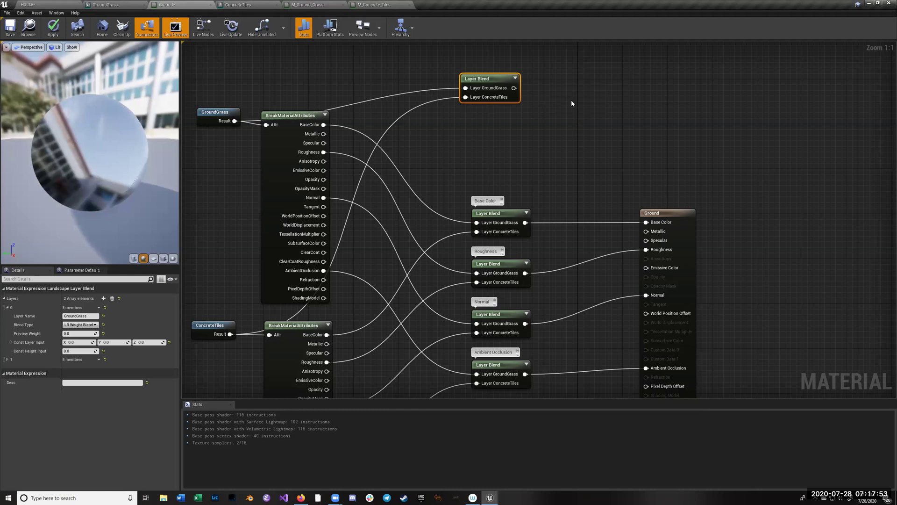
- Add a BreakMaterialAttributes node beside the duplicated Layer Blend and connect the blend's output to its Attr input
right_click(586, 92)
type("break")
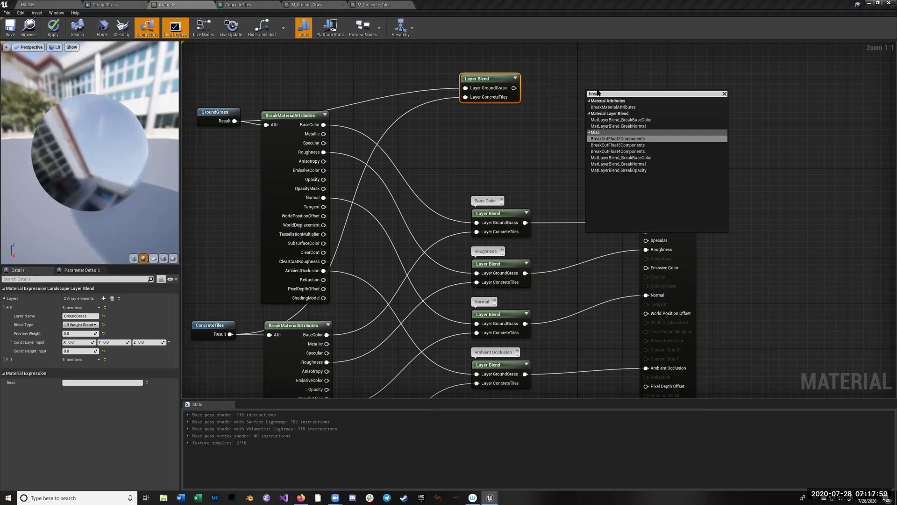
left_click(613, 107)
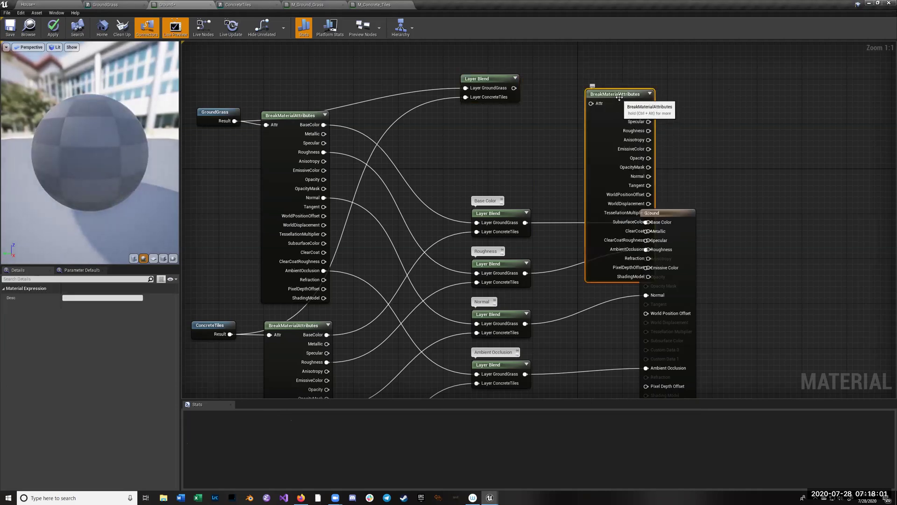
left_click_drag(620, 97, 588, 80)
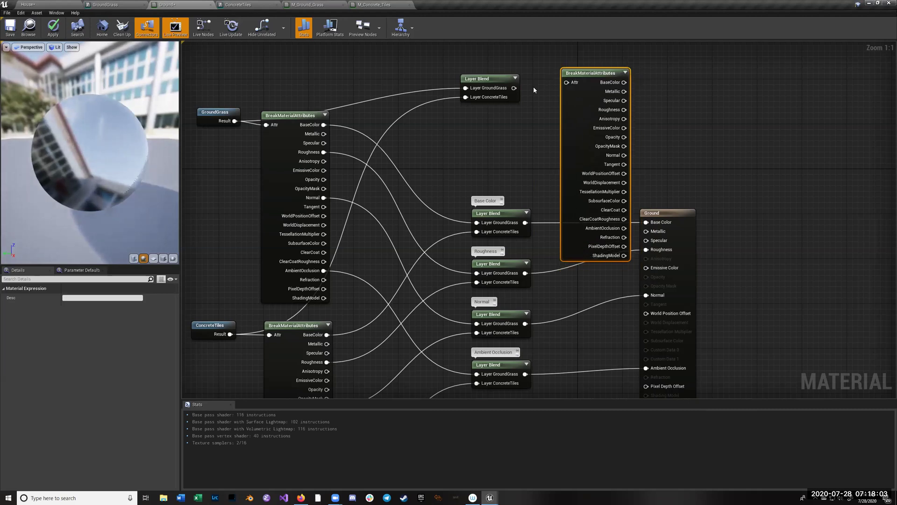
left_click_drag(514, 88, 567, 84)
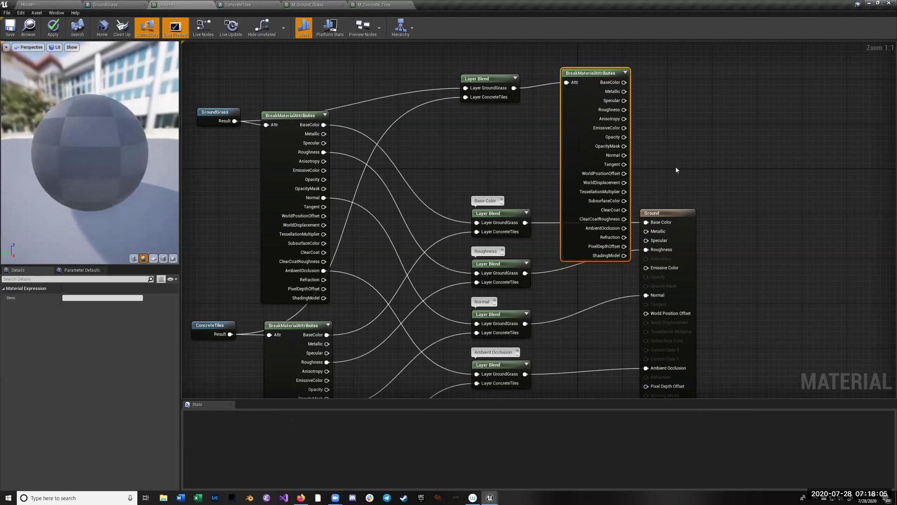
- Move the Ground material node clear of the new BreakMaterialAttributes node and connect its BaseColor, Metallic, Specular and Roughness outputs to the matching material inputs
left_click_drag(683, 212, 799, 71)
left_click_drag(624, 82, 764, 81)
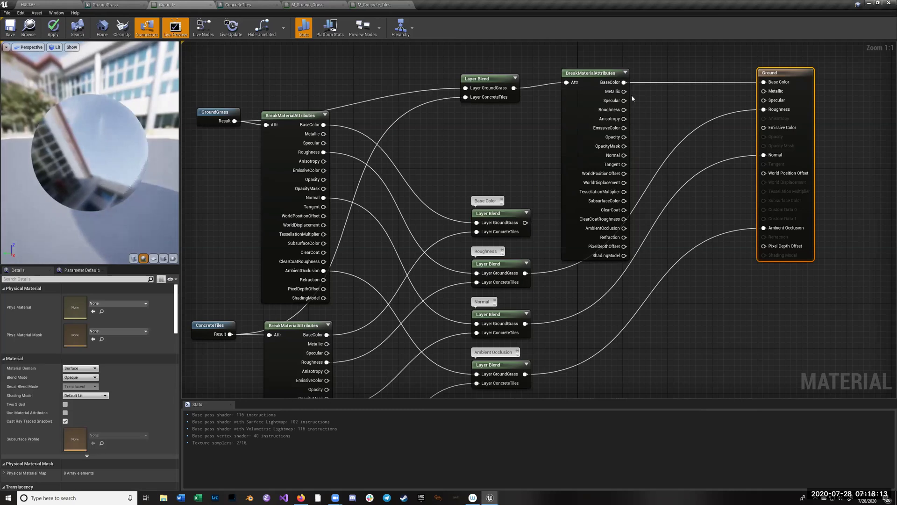
left_click_drag(625, 91, 764, 91)
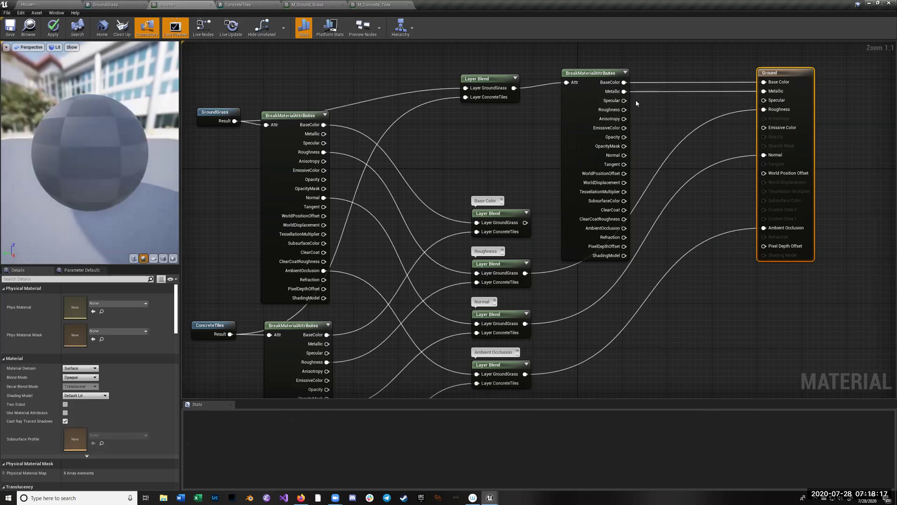
left_click_drag(624, 101, 765, 100)
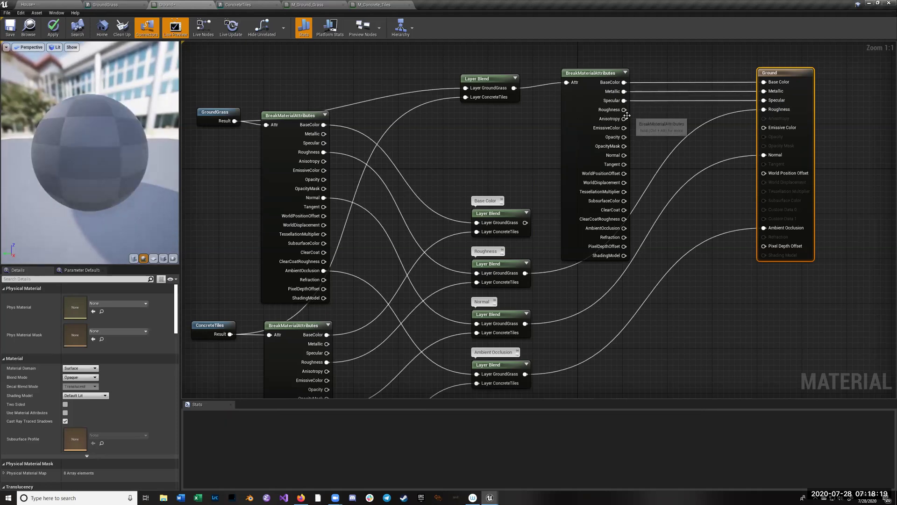
left_click_drag(625, 110, 765, 109)
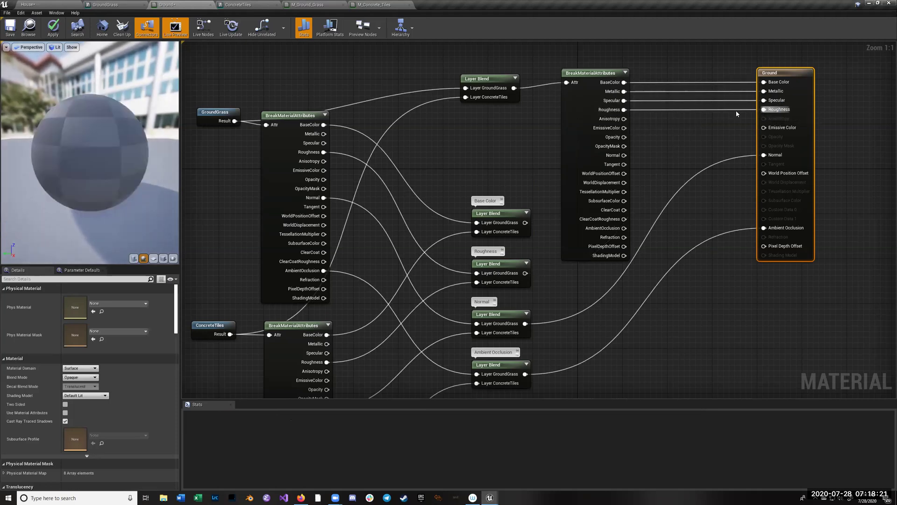
- Connect the new BreakMaterialAttributes node's Anisotropy, EmissiveColor and Opacity outputs to the matching Ground inputs
left_click_drag(624, 118, 763, 118)
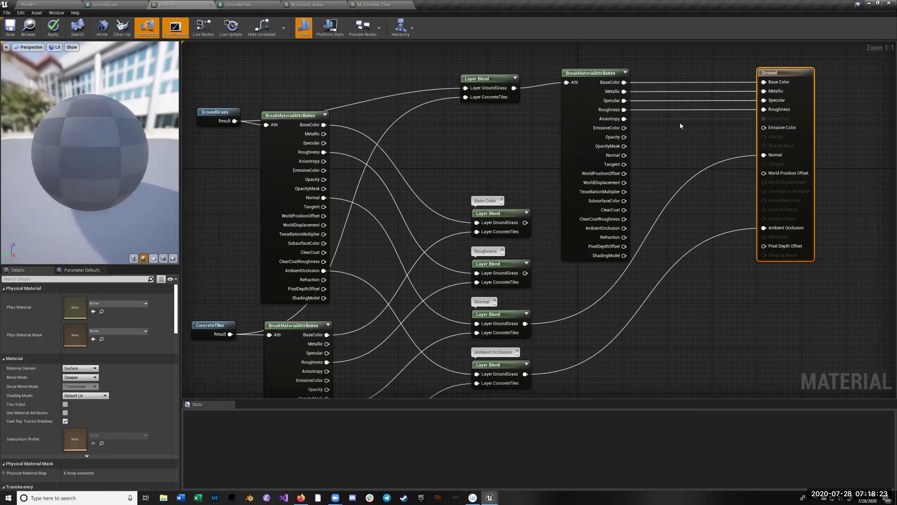
left_click_drag(624, 119, 765, 119)
left_click_drag(624, 128, 764, 127)
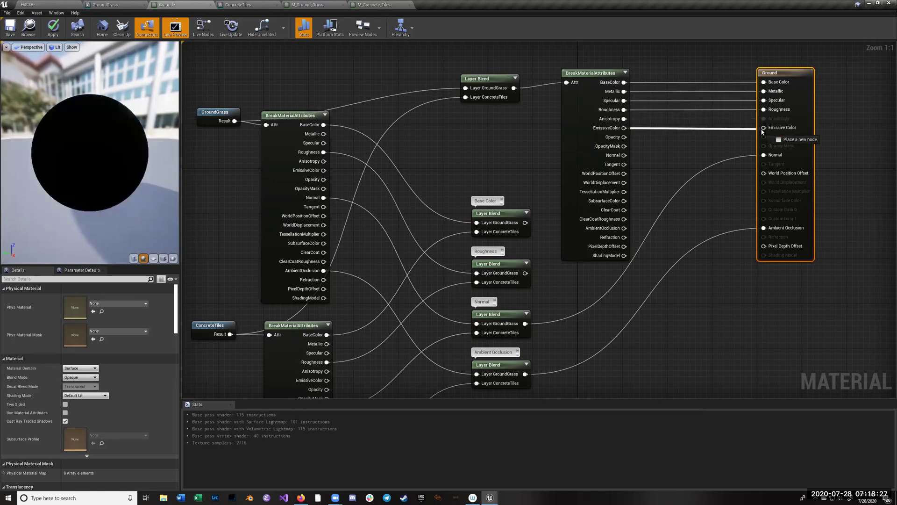
left_click_drag(624, 137, 762, 145)
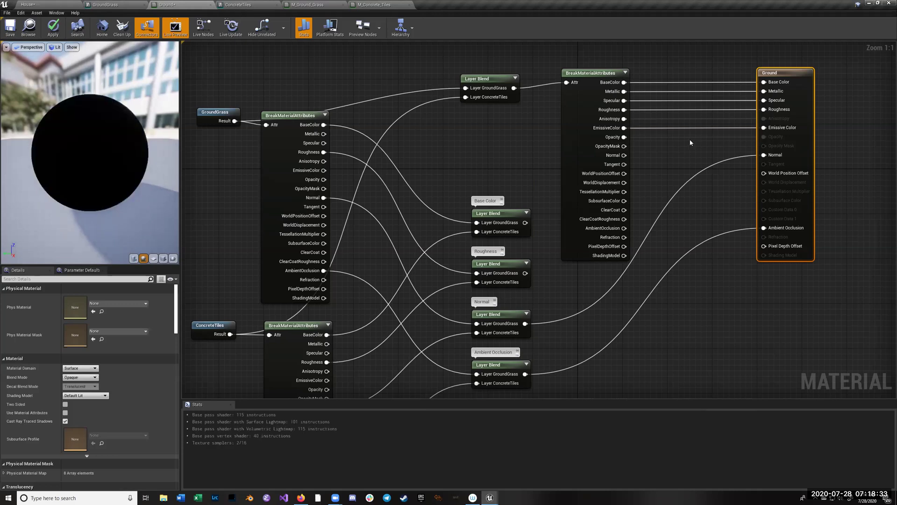
- Remove the Emissive Color, Roughness, Specular and Metallic connections between the new BreakMaterialAttributes node and Ground
left_click(662, 130)
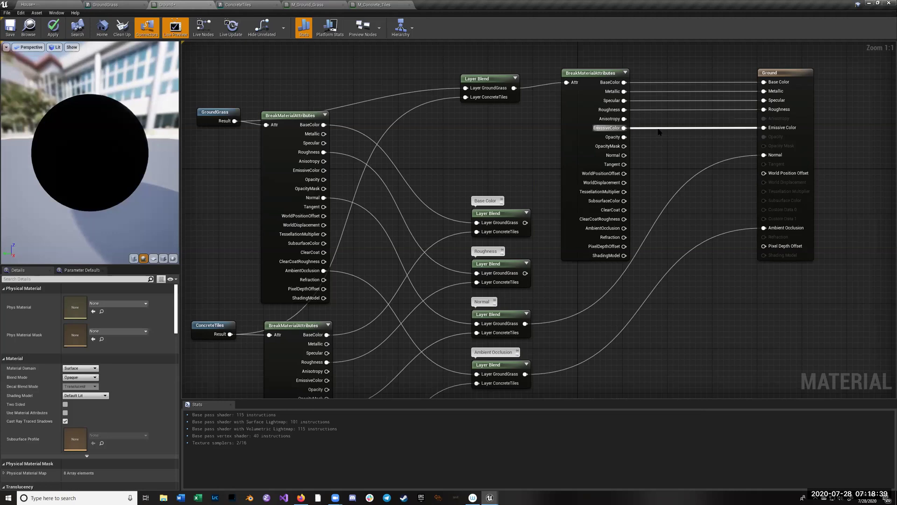
double_click(660, 129)
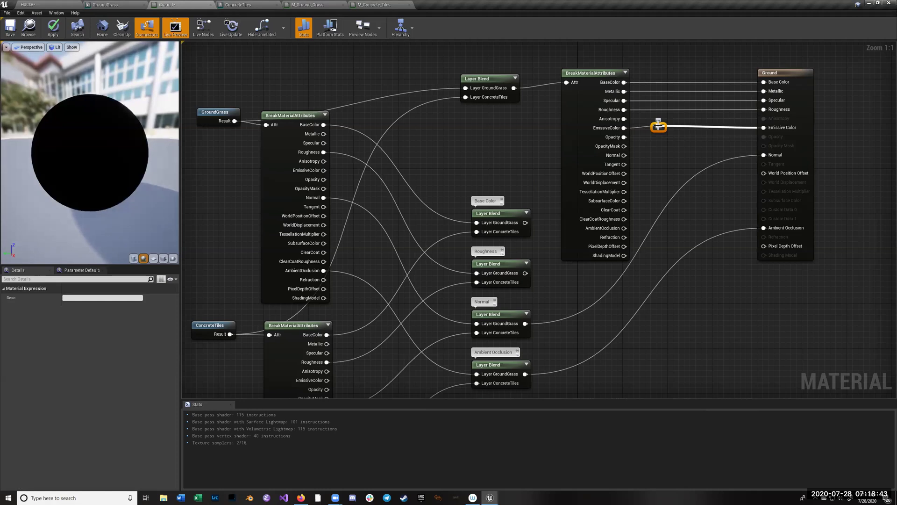
key("Delete")
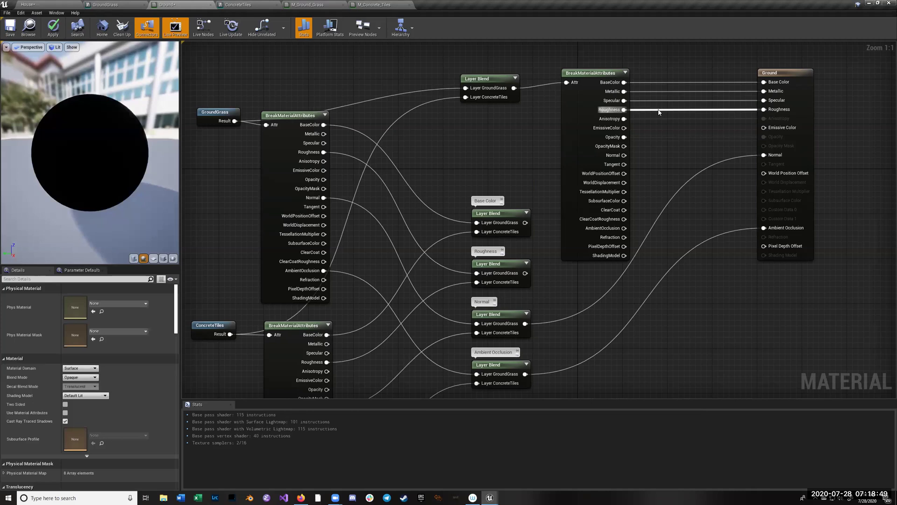
left_click(658, 110, "alt")
left_click(661, 101, "alt")
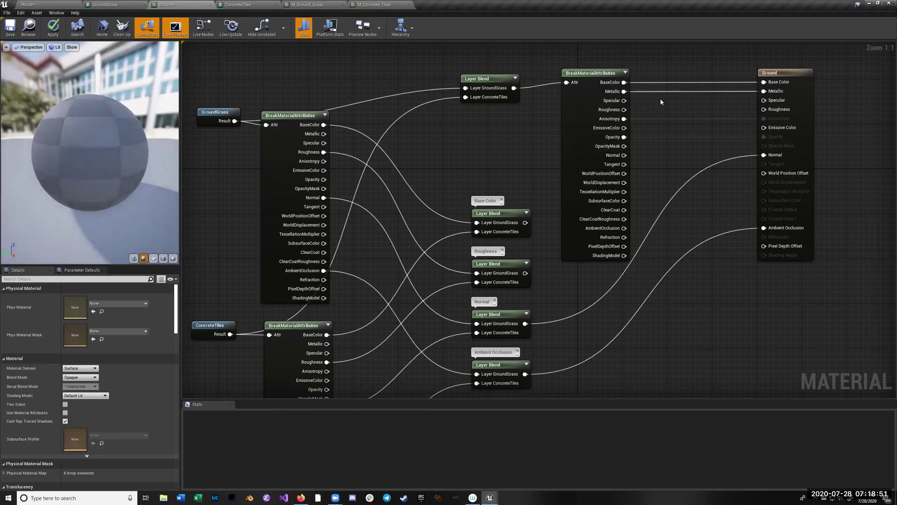
left_click(657, 91, "alt")
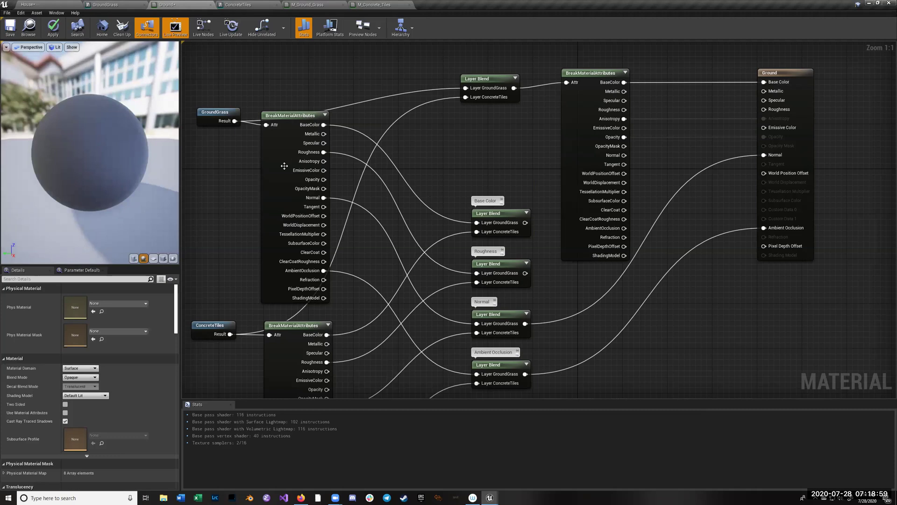
- Connect the new BreakMaterialAttributes node's Roughness, Normal and AmbientOcclusion outputs to the matching Ground inputs
left_click_drag(624, 110, 764, 109)
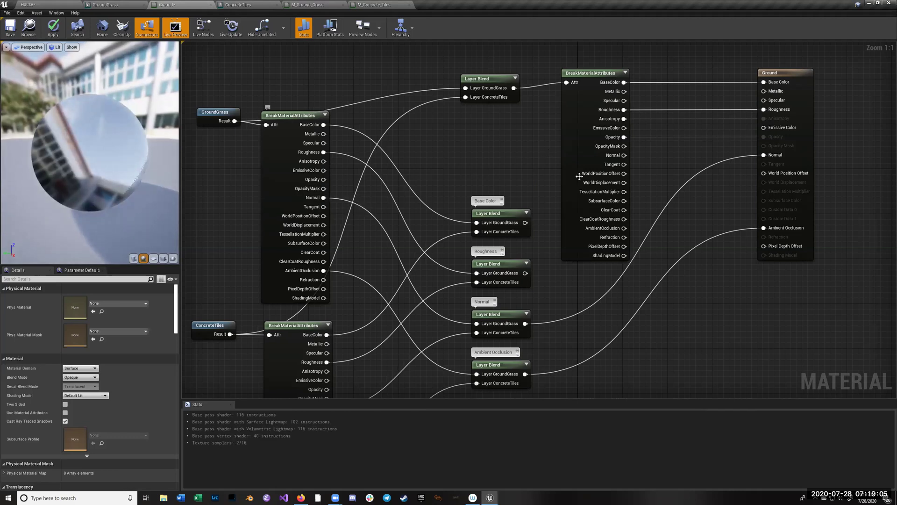
left_click_drag(623, 155, 764, 155)
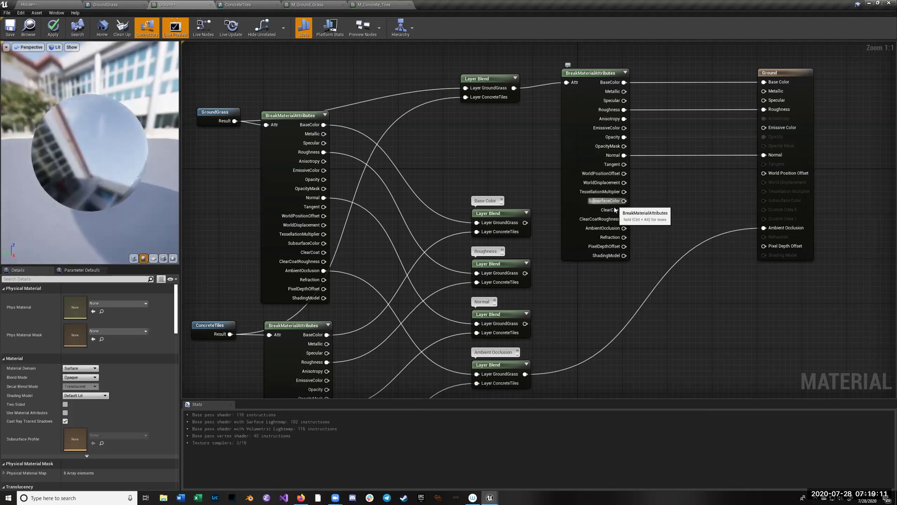
left_click_drag(624, 228, 762, 229)
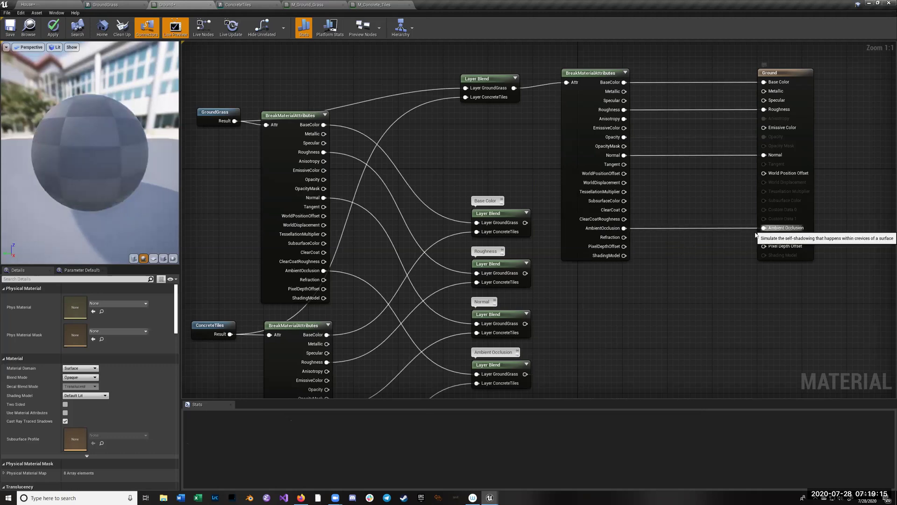
- Delete the old Base Color, Roughness, Normal and Ambient Occlusion Layer Blend nodes
right_click_drag(456, 166, 455, 136)
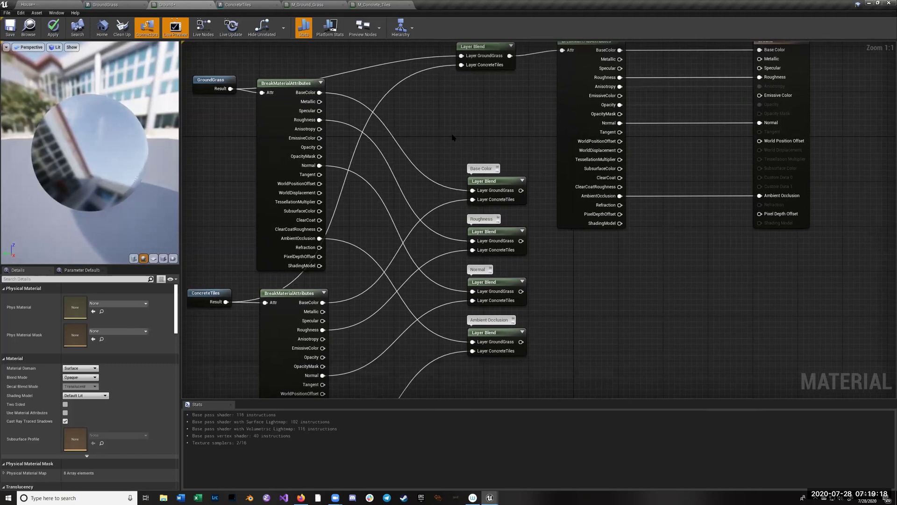
left_click(504, 182)
key("Delete")
left_click(505, 228)
key("Delete")
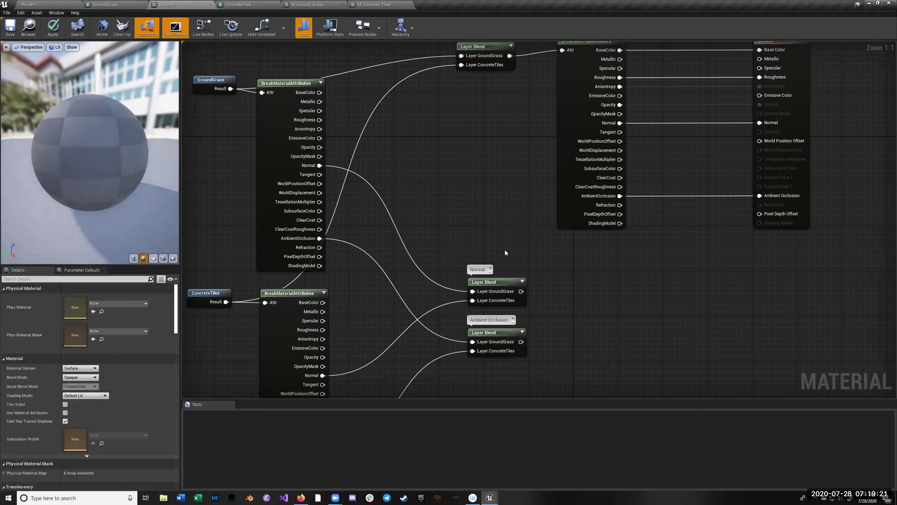
left_click(503, 281)
key("Delete")
left_click(504, 332)
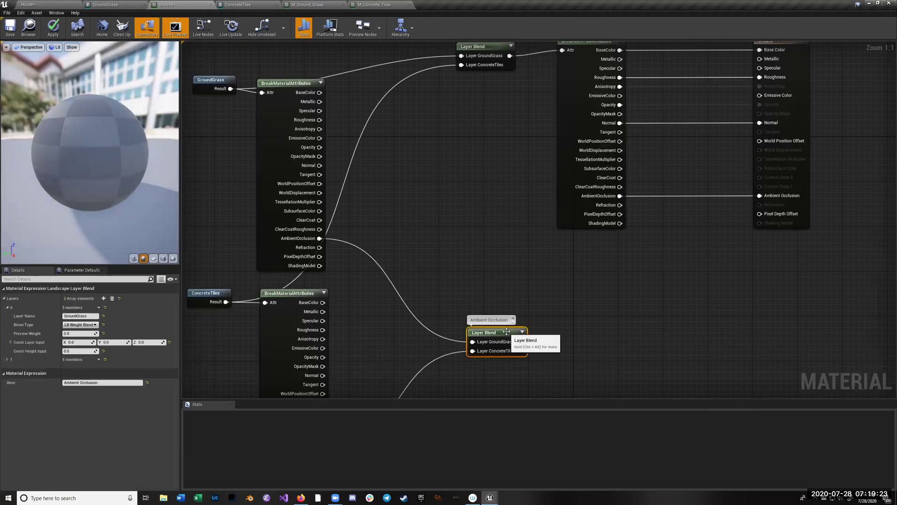
key("Delete")
- Delete the two BreakMaterialAttributes nodes beside the GroundGrass and ConcreteTiles function nodes
mouse_move(463, 241)
right_mouse_down()
mouse_move(477, 275)
mouse_move(447, 232)
right_mouse_up()
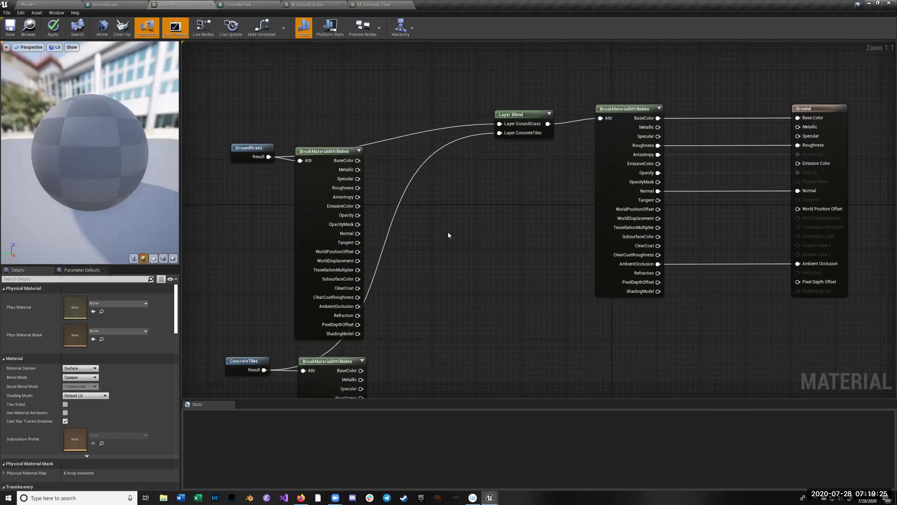
left_click(347, 155)
key("Delete")
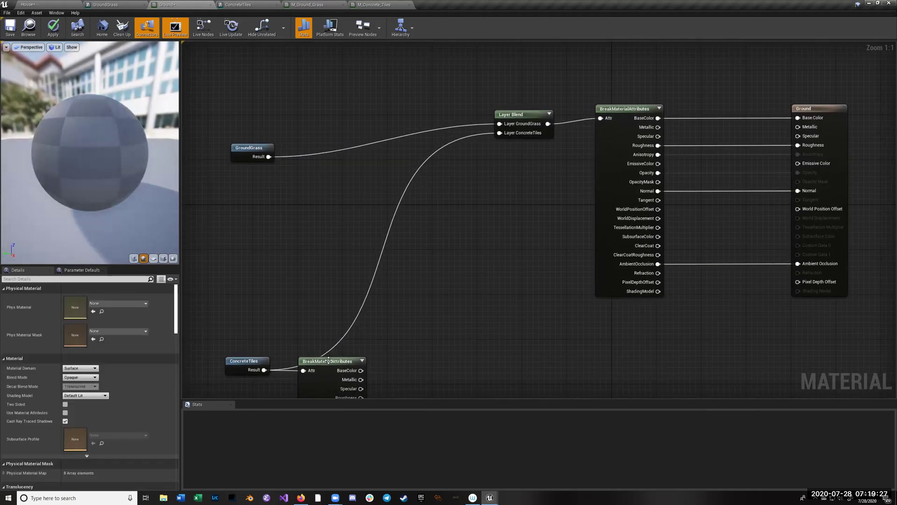
left_click(343, 357)
key("Delete")
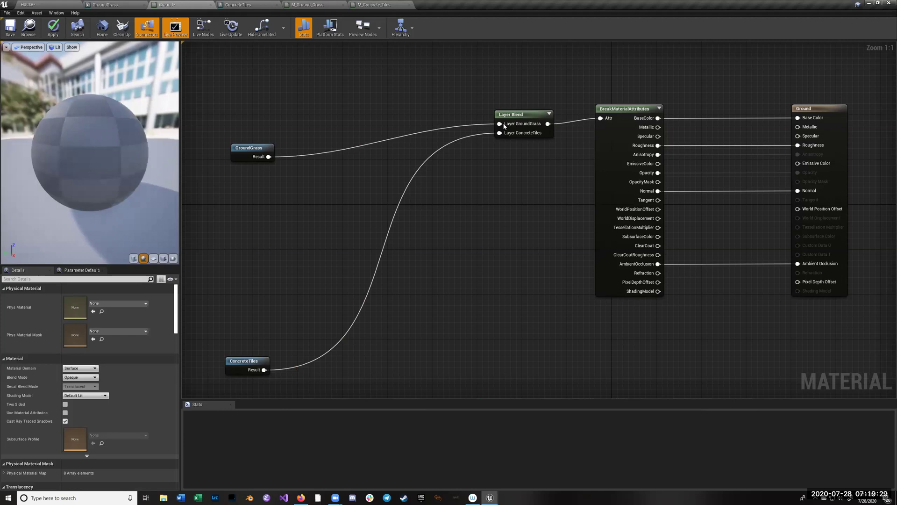
- Align the Layer Blend with its BreakMaterialAttributes node and stack the GroundGrass and ConcreteTiles nodes in front of the blend
left_click_drag(520, 112, 531, 109)
left_click_drag(261, 152, 429, 113)
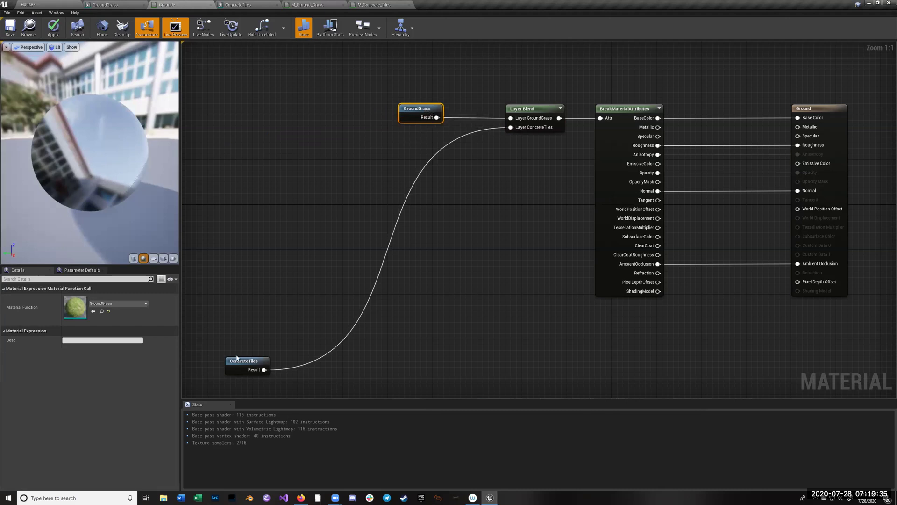
left_click_drag(237, 358, 419, 139)
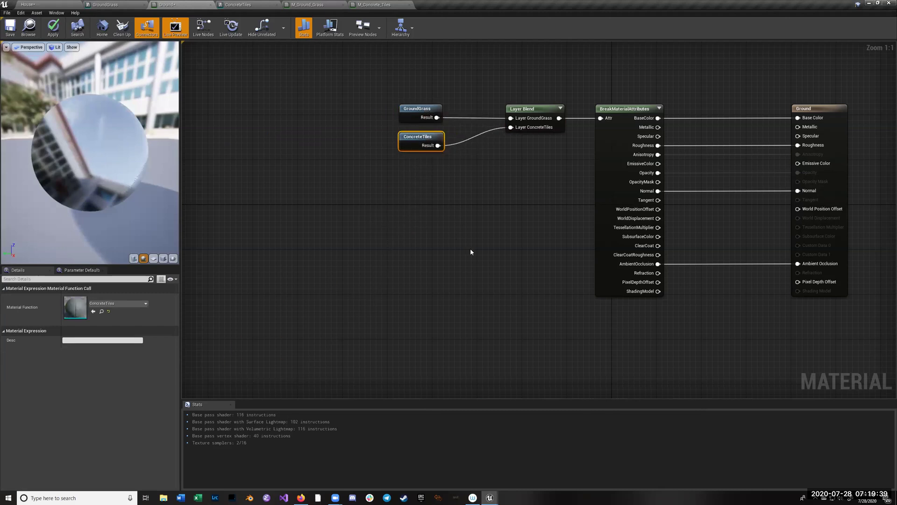
- Move the Ground node close to the BreakMaterialAttributes node and remove the Opacity connection between them
left_click_drag(827, 109, 726, 107)
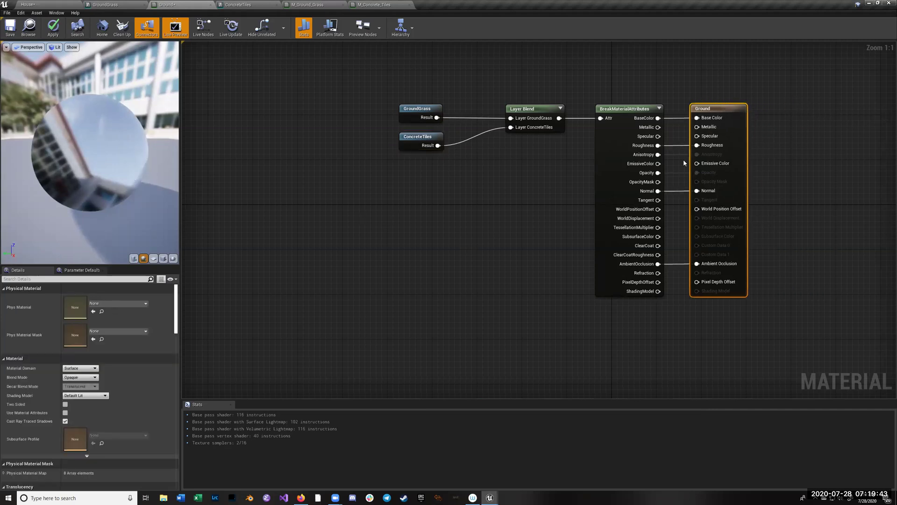
left_click(668, 171)
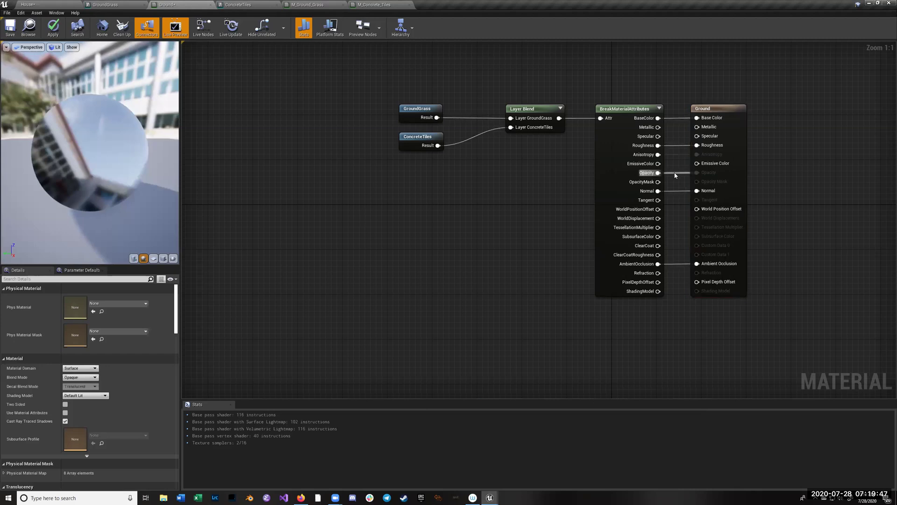
left_click(675, 175, "alt")
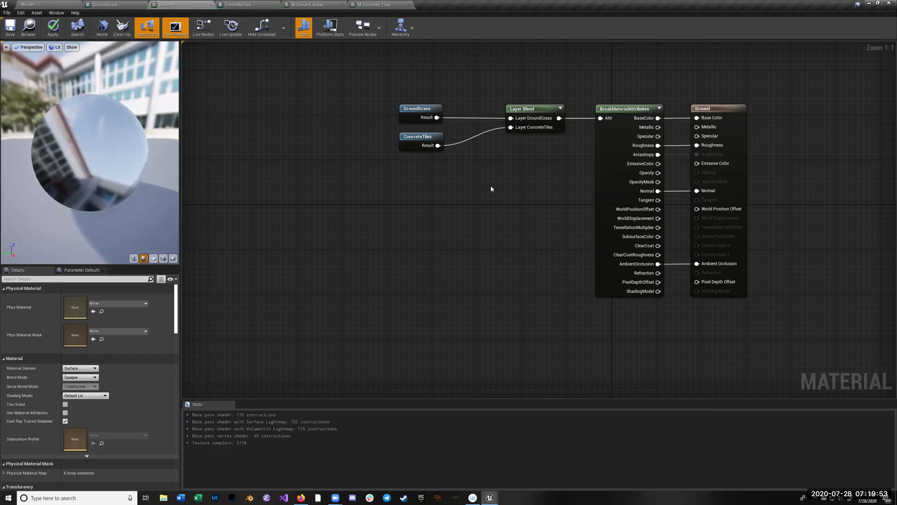
- Move the ConcreteTiles and GroundGrass nodes closer to the Layer Blend and save the Ground material
left_click_drag(416, 140, 427, 140)
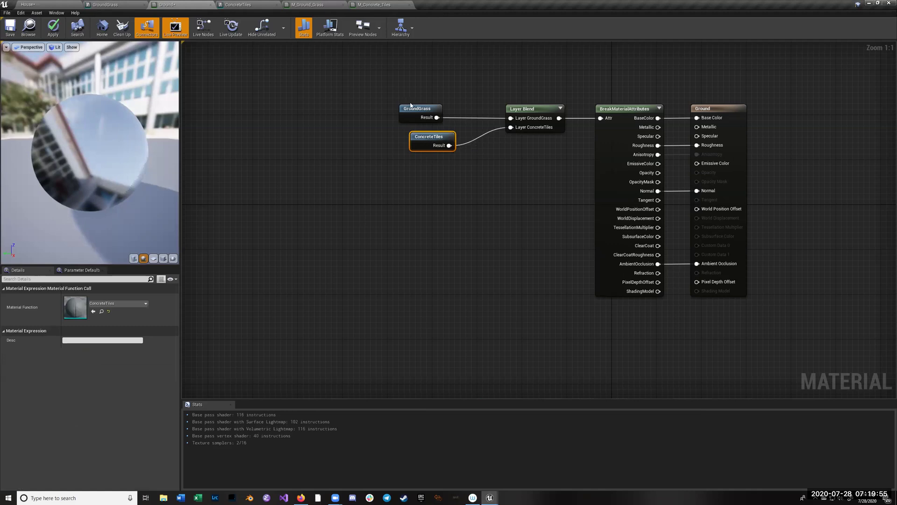
left_click_drag(415, 108, 442, 108)
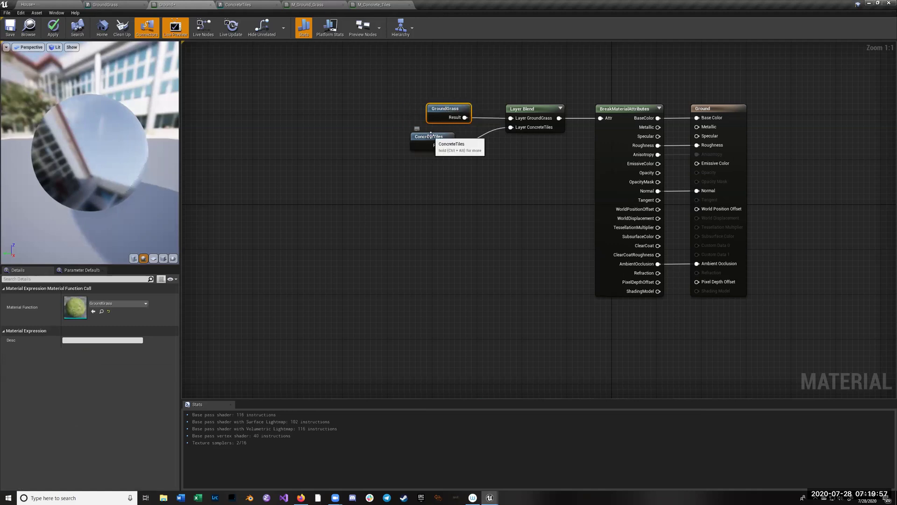
left_click_drag(433, 150, 455, 151)
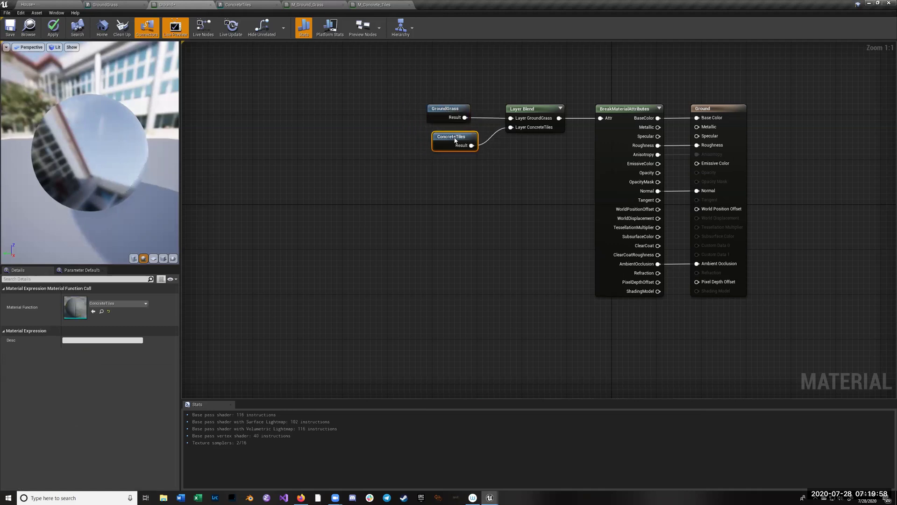
left_click(10, 27)
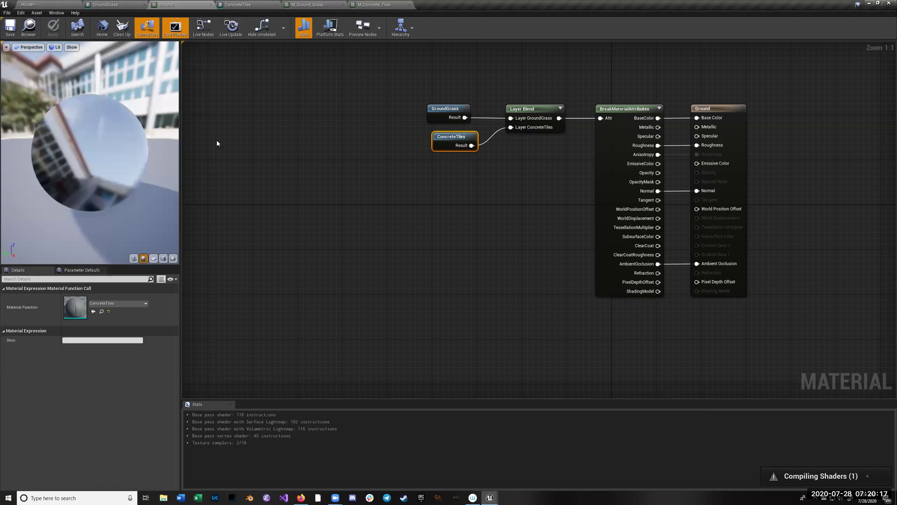
left_click(461, 107)
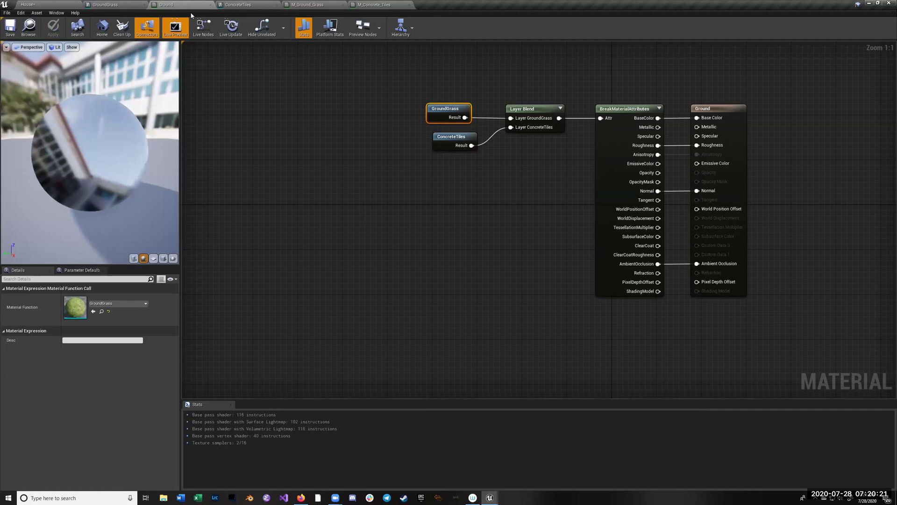
- Switch to the House level, save it and build the level
left_click(62, 6)
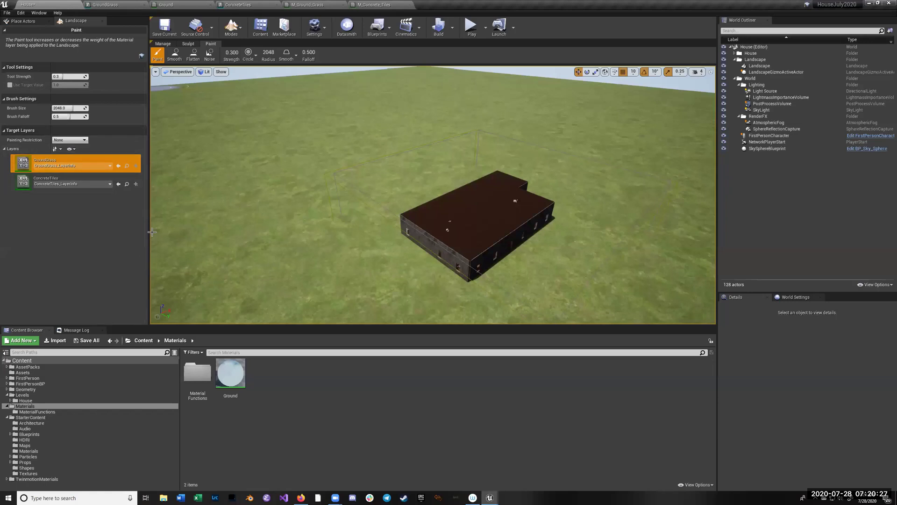
left_click(168, 26)
left_click(439, 34)
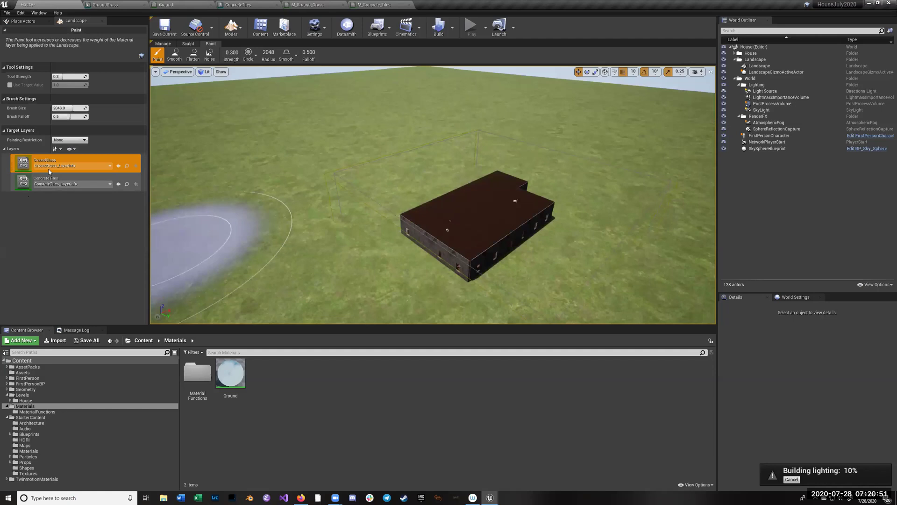
left_click(174, 4)
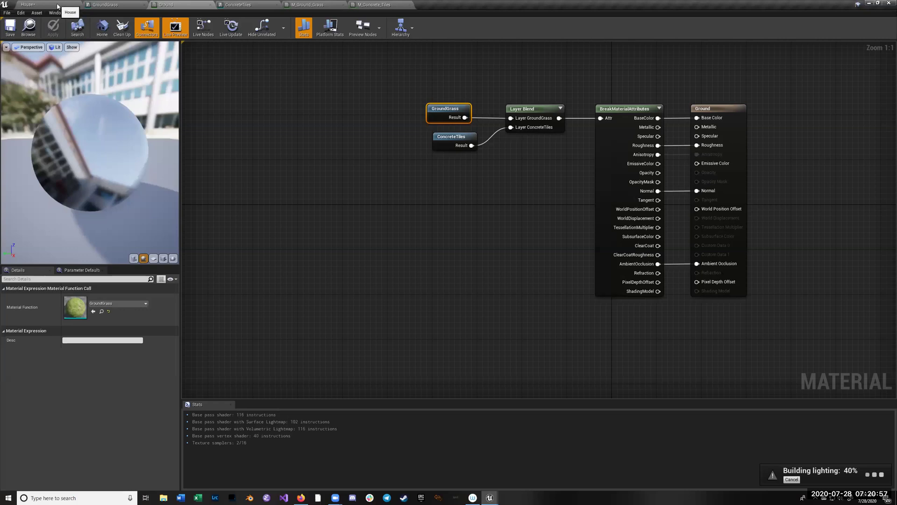
left_click(28, 5)
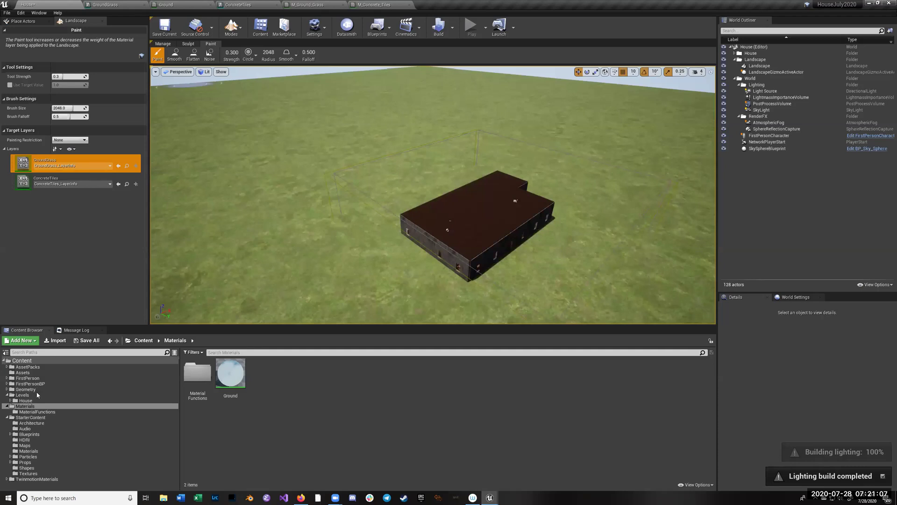
- Locate the GroundGrass and ConcreteTiles layer info assets in the project's content folders
left_click(28, 395)
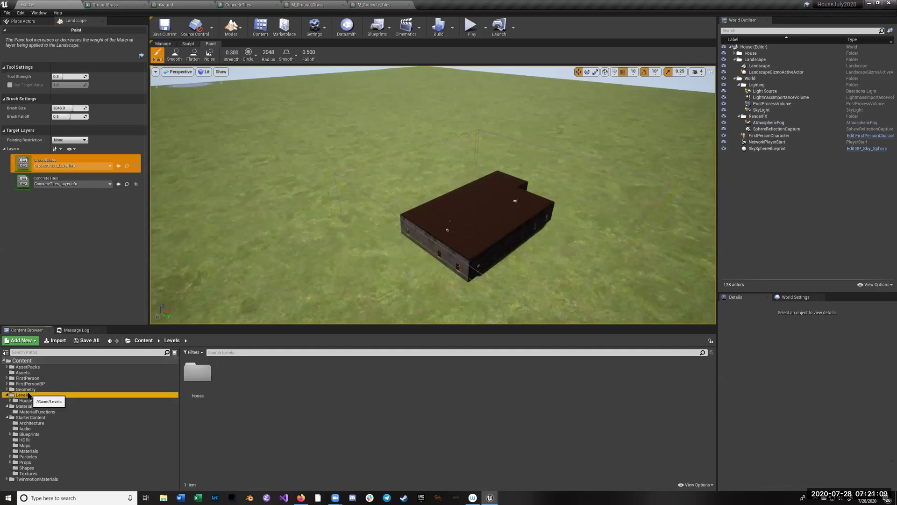
left_click(36, 406)
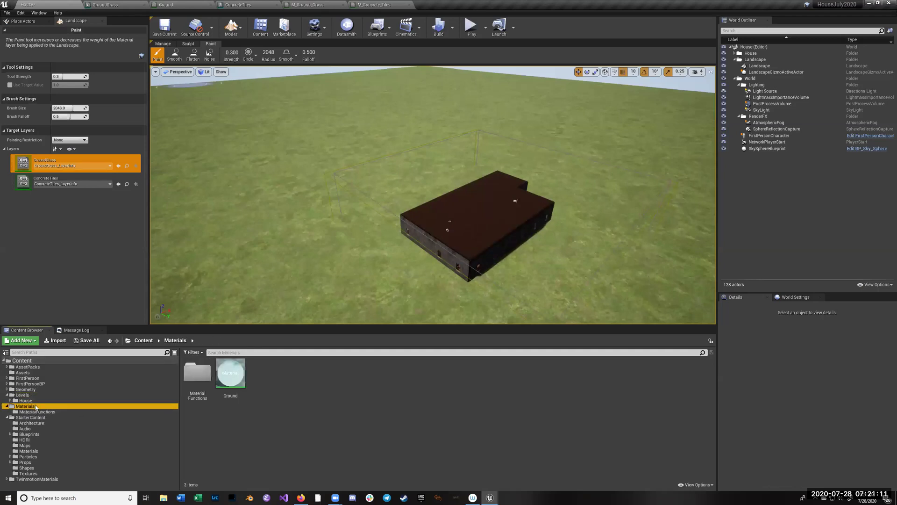
left_click(126, 166)
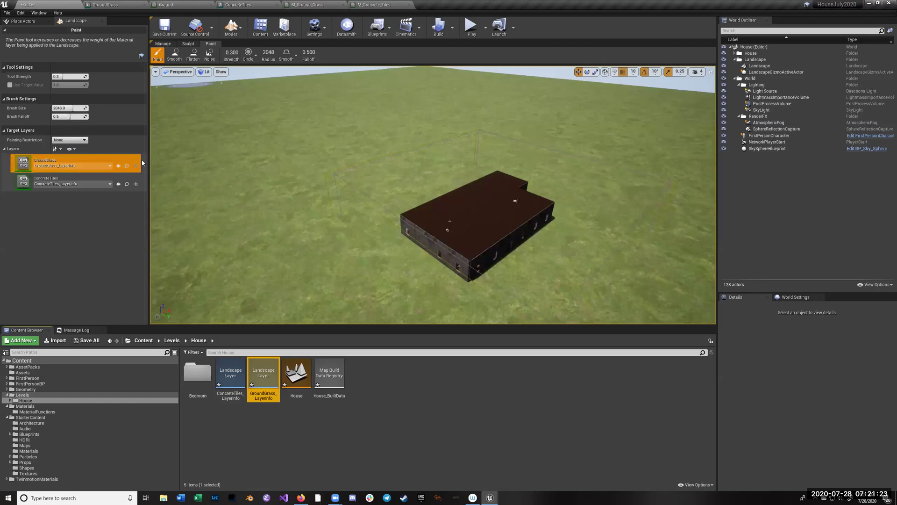
left_click(126, 184)
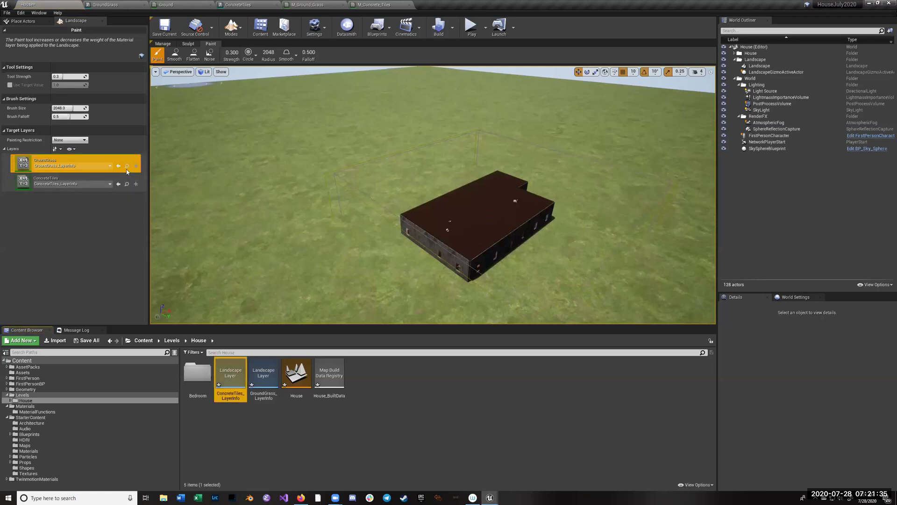
left_click(126, 167)
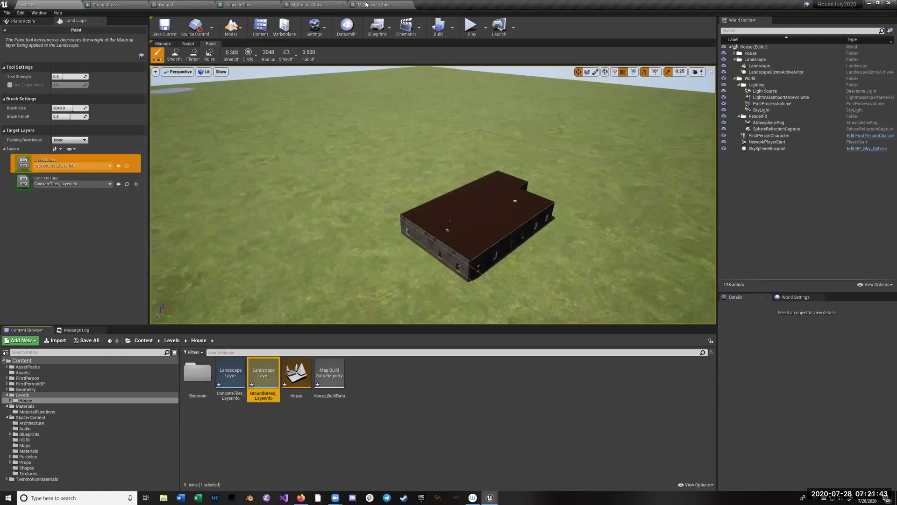
- Paint a test patch of the ConcreteTiles layer on the landscape beside the house and undo the stroke
left_click(26, 183)
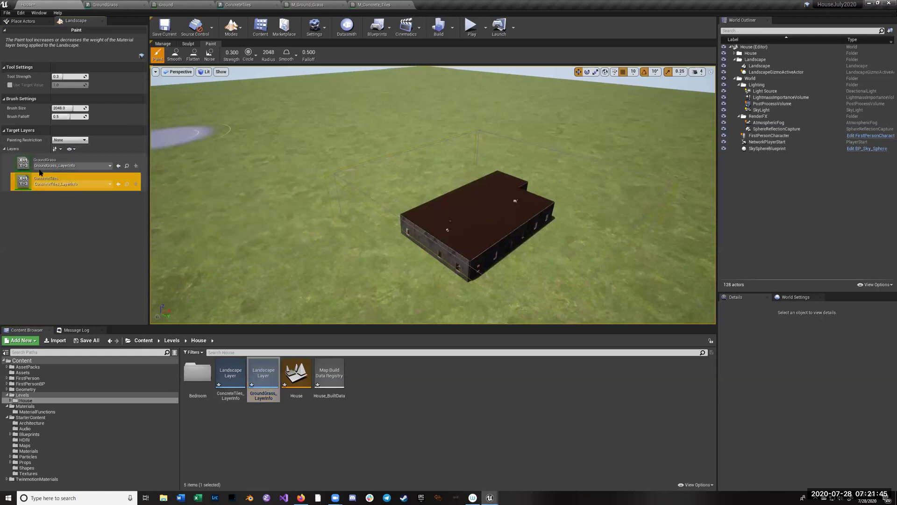
mouse_move(266, 244)
left_mouse_down()
mouse_move(271, 219)
mouse_move(205, 145)
mouse_move(225, 91)
left_mouse_up()
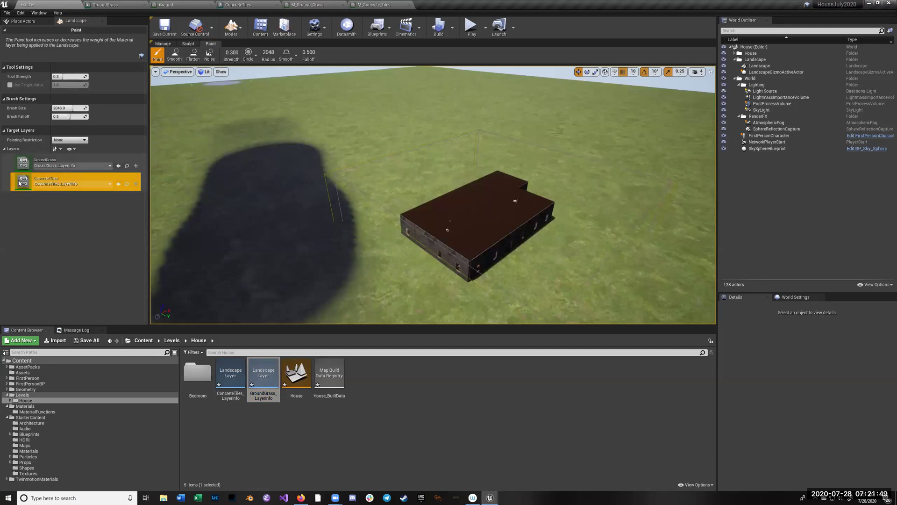
key("ctrl+z")
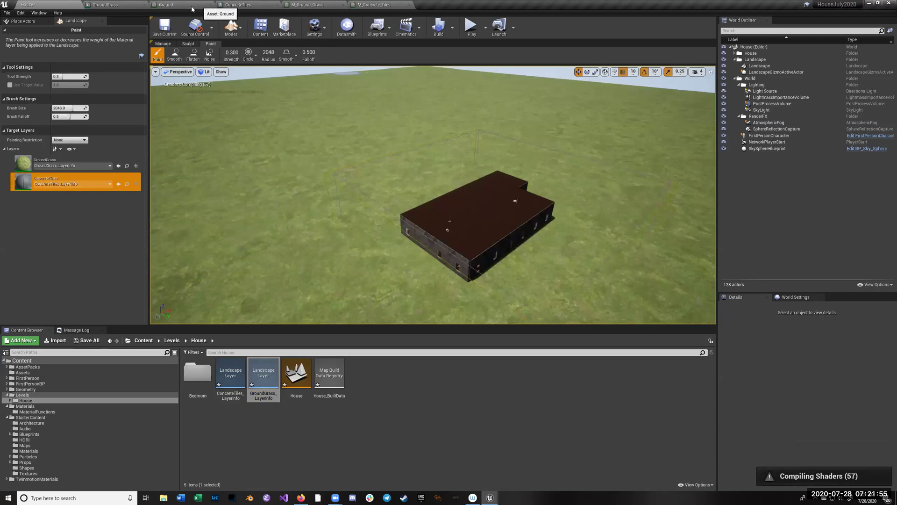
- Switch to the Ground material and align the ConcreteTiles node directly beneath the GroundGrass node
left_click(202, 7)
right_click_drag(378, 236, 237, 248)
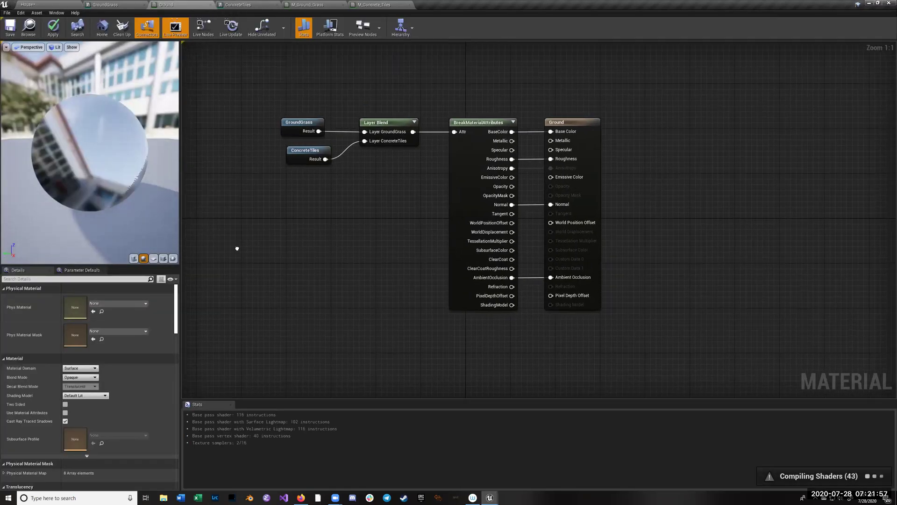
left_click_drag(327, 152, 311, 155)
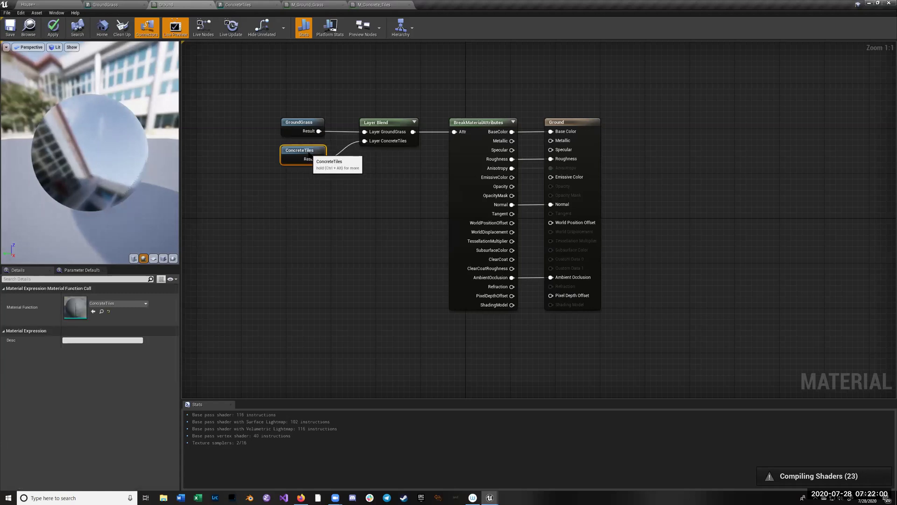
left_click(267, 115)
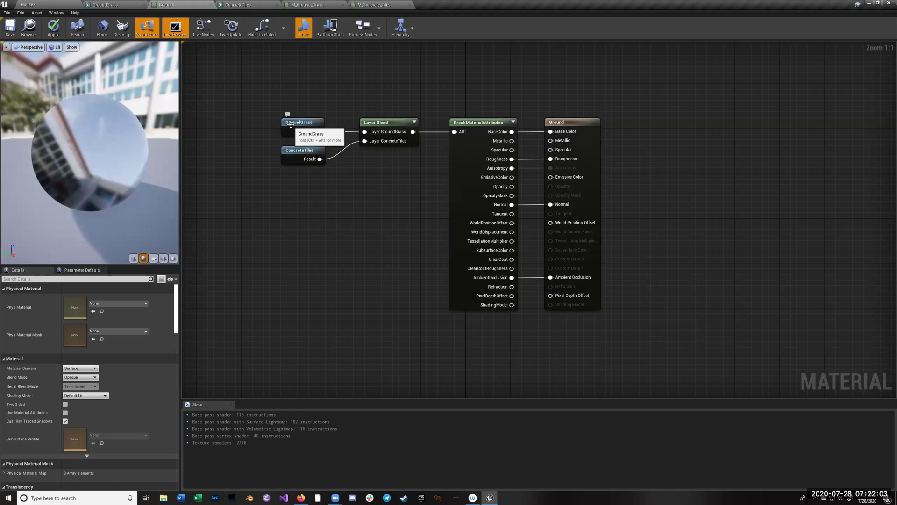
left_click(285, 119)
left_click(296, 152)
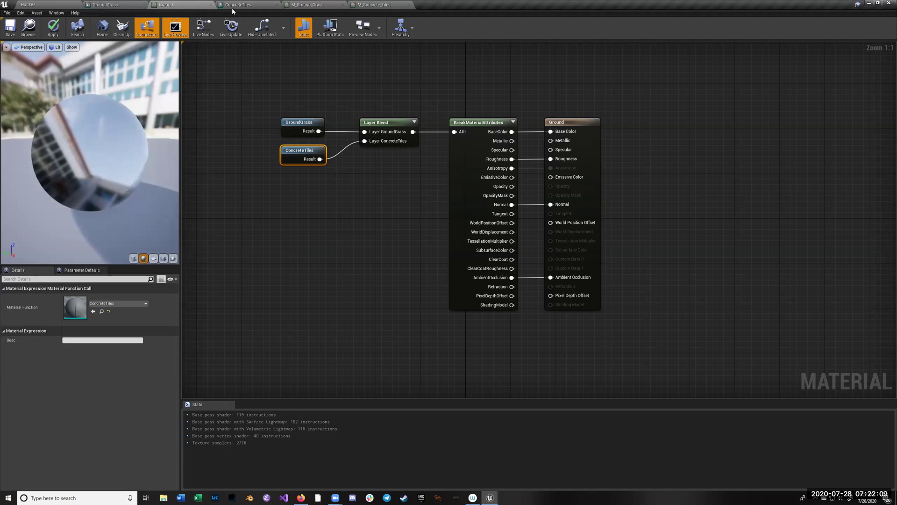
- Review how MakeMaterialAttributes feeds the Output Result in the ConcreteTiles and GroundGrass material functions
left_click(248, 5)
scroll(246, 111, "down", 5)
scroll(289, 109, "up", 5)
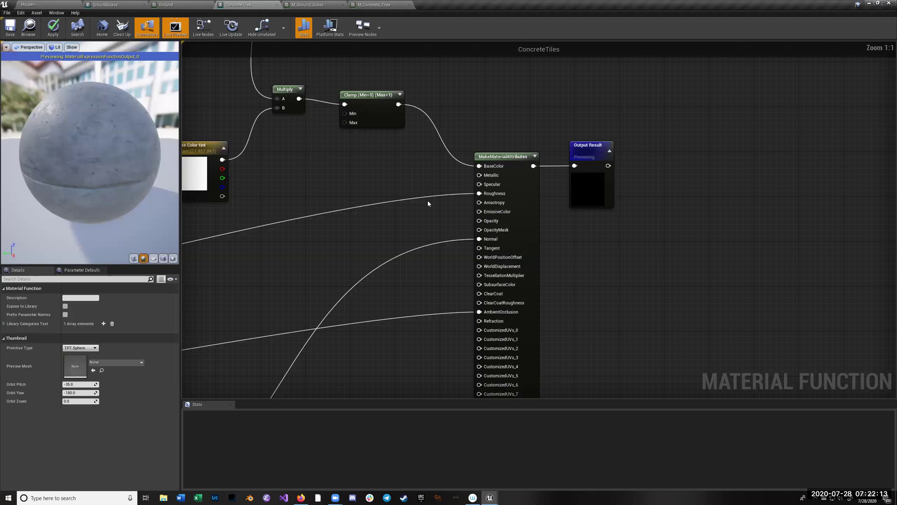
right_click_drag(390, 158, 275, 134)
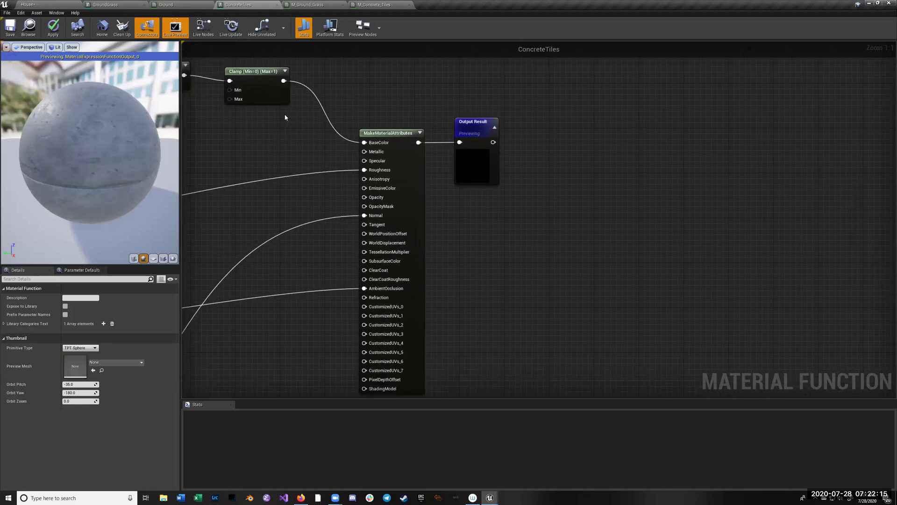
right_click_drag(265, 153, 320, 130)
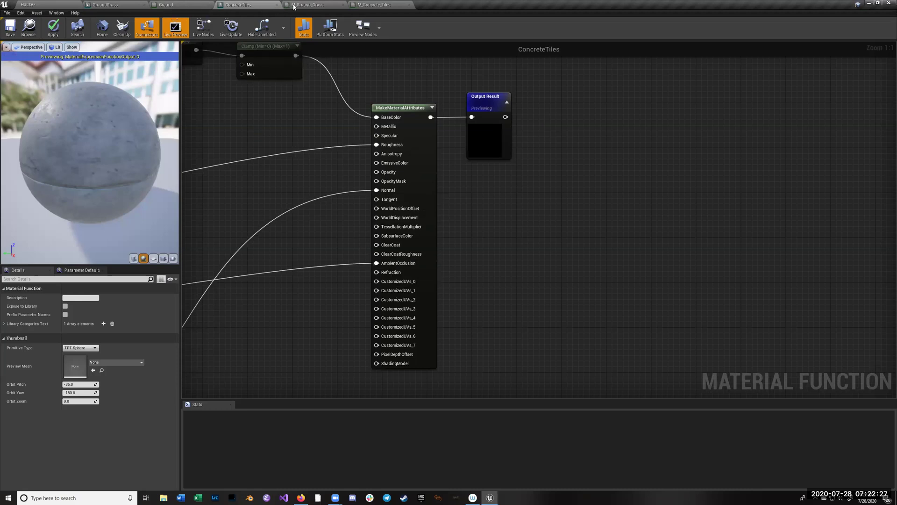
left_click(121, 8)
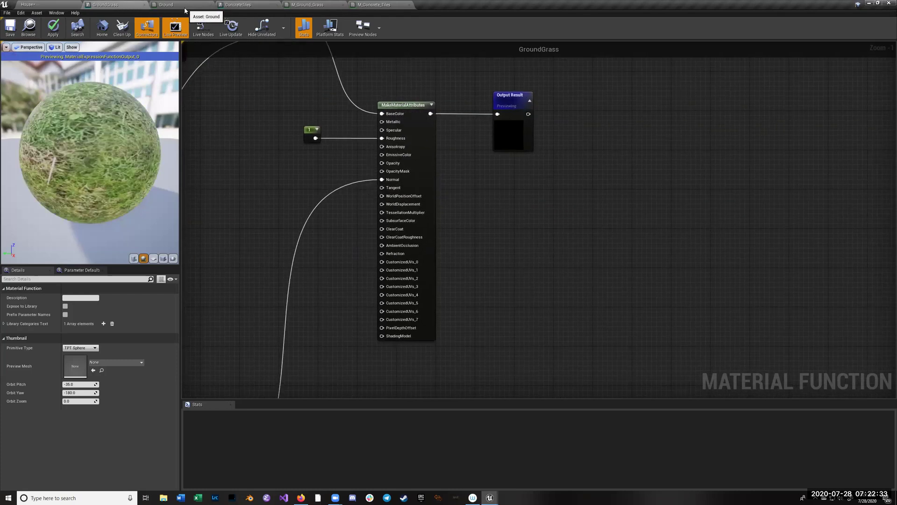
- Inspect the function nodes in the Ground material and both layer entries of the Layer Blend node
left_click(202, 4)
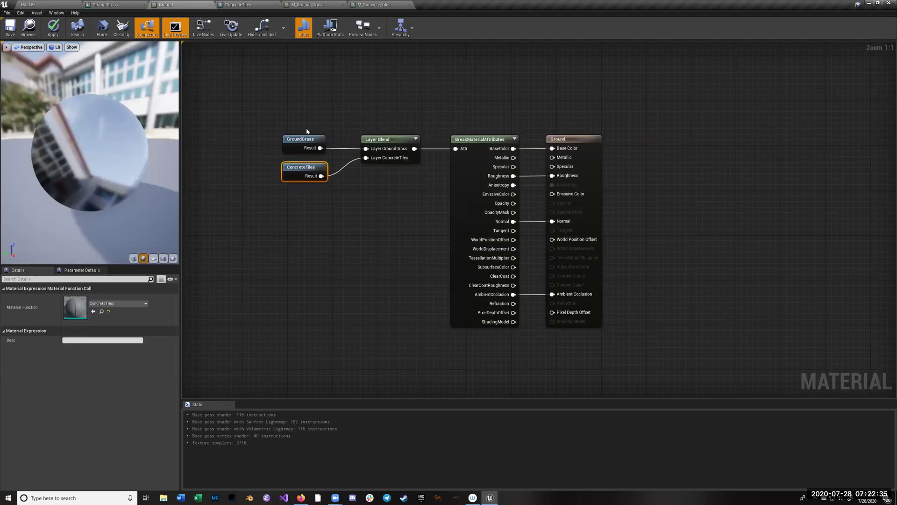
left_click(293, 139)
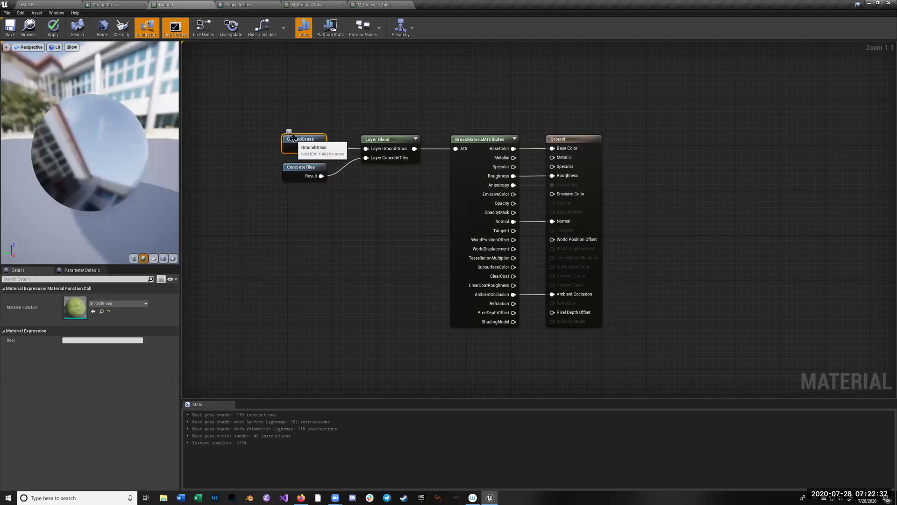
left_click(303, 174)
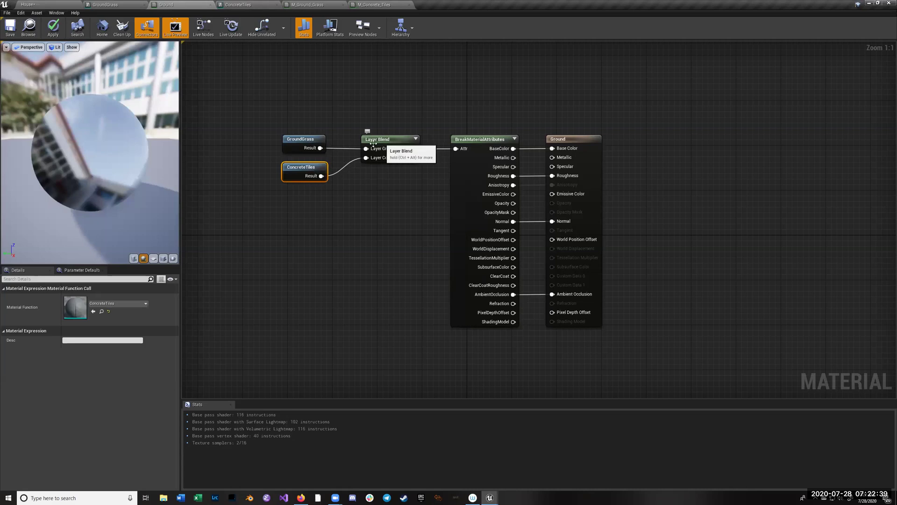
left_click(380, 141)
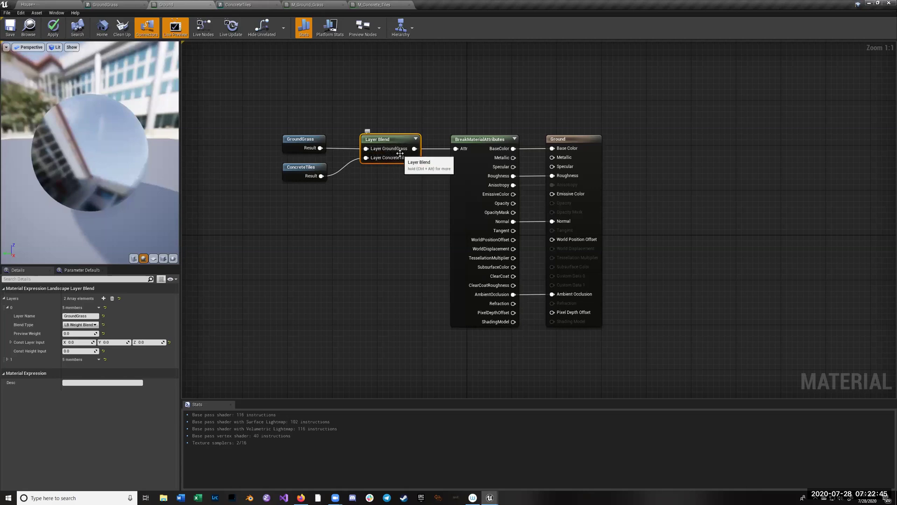
left_click(7, 359)
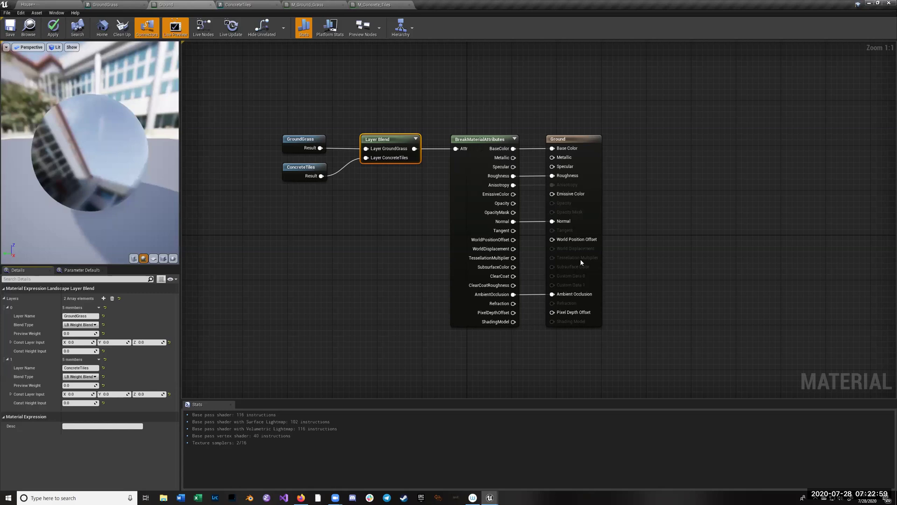
- Return to the House level, paint a large round ConcreteTiles patch on the grass beside the house and build the level
left_click(27, 6)
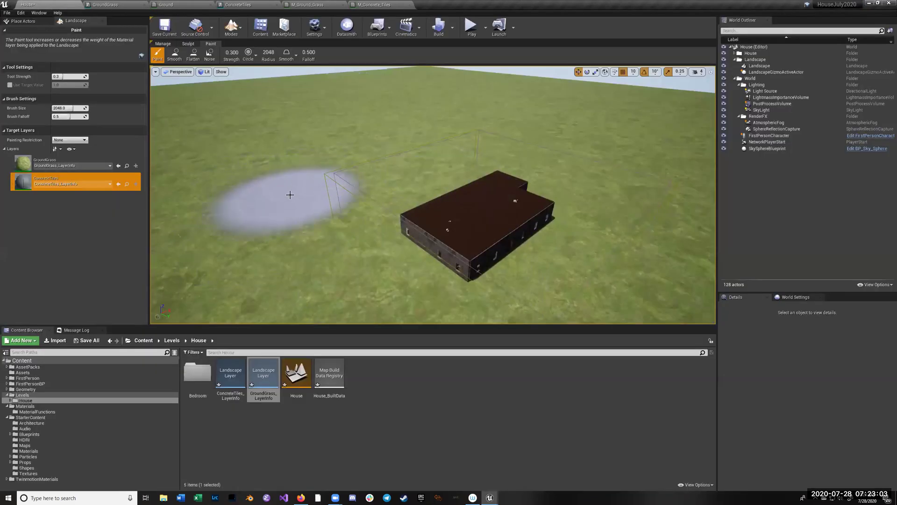
scroll(299, 192, "up", 3)
mouse_move(268, 273)
left_mouse_down()
mouse_move(261, 212)
mouse_move(280, 252)
left_mouse_up()
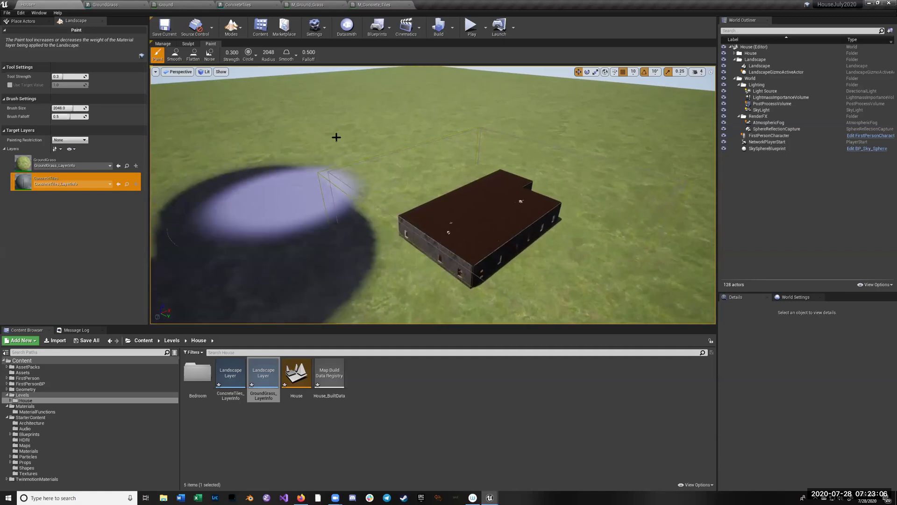
left_click(440, 33)
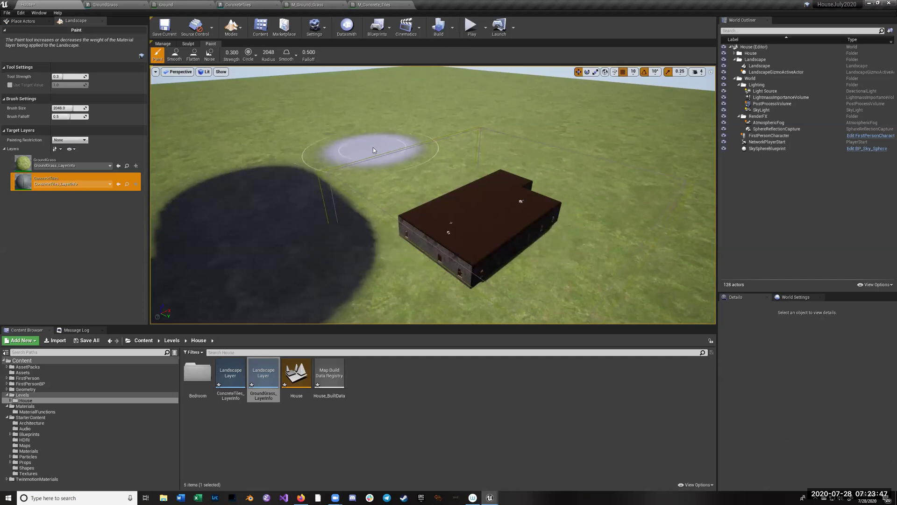
- Play the level, walk out of the house onto the painted concrete tile patch to examine it, and end the play session
left_click(470, 26)
key("w")
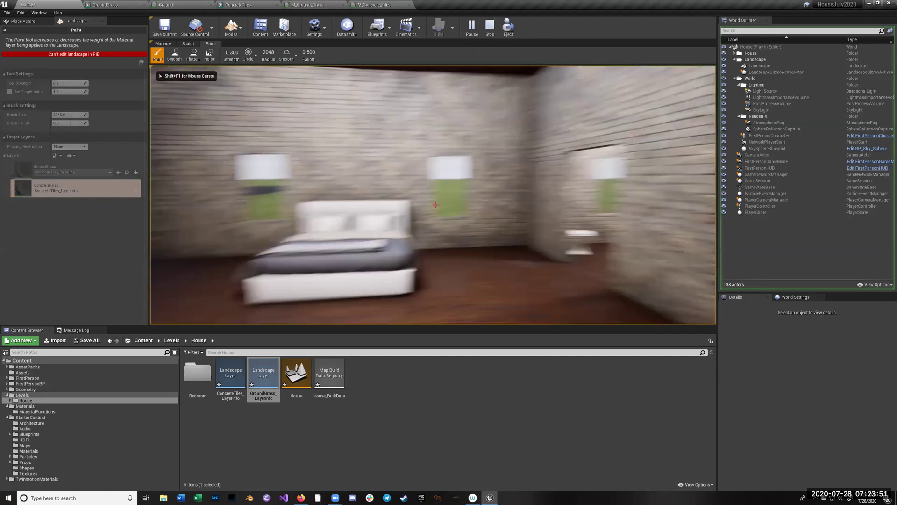
key("w")
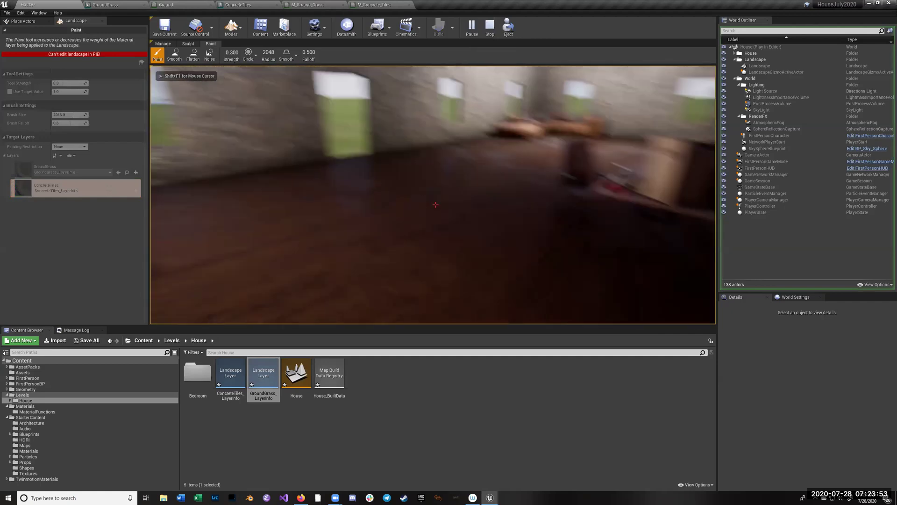
key("w")
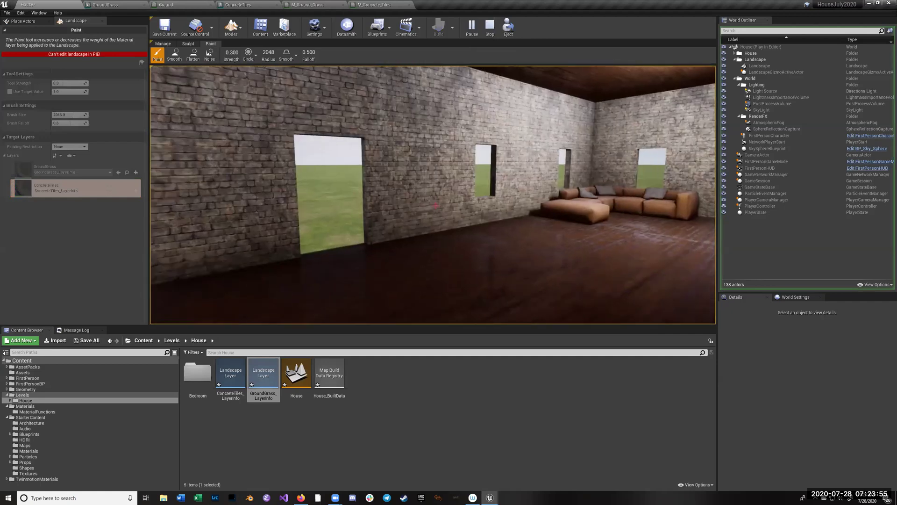
key("w")
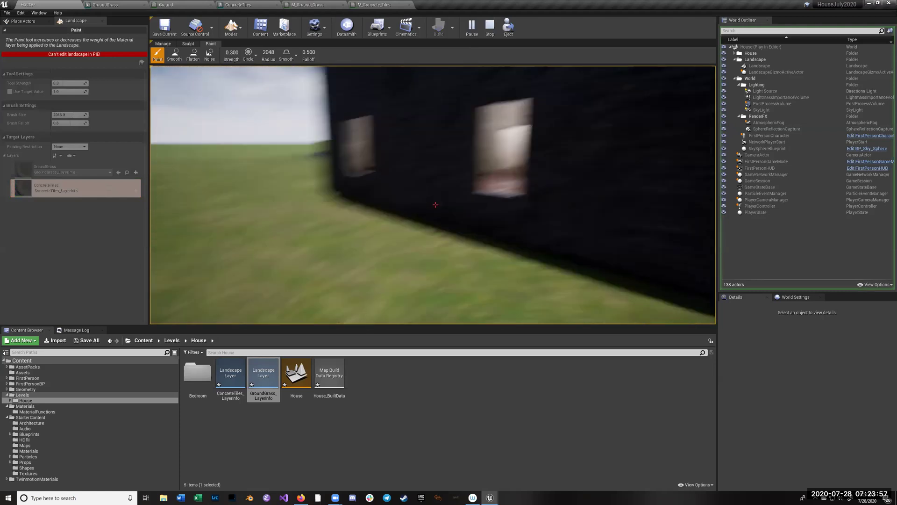
key("w")
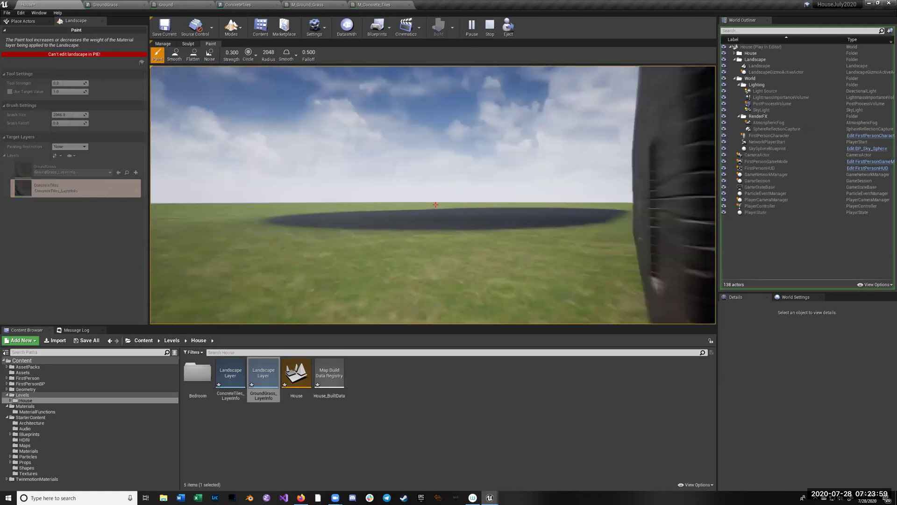
key("w")
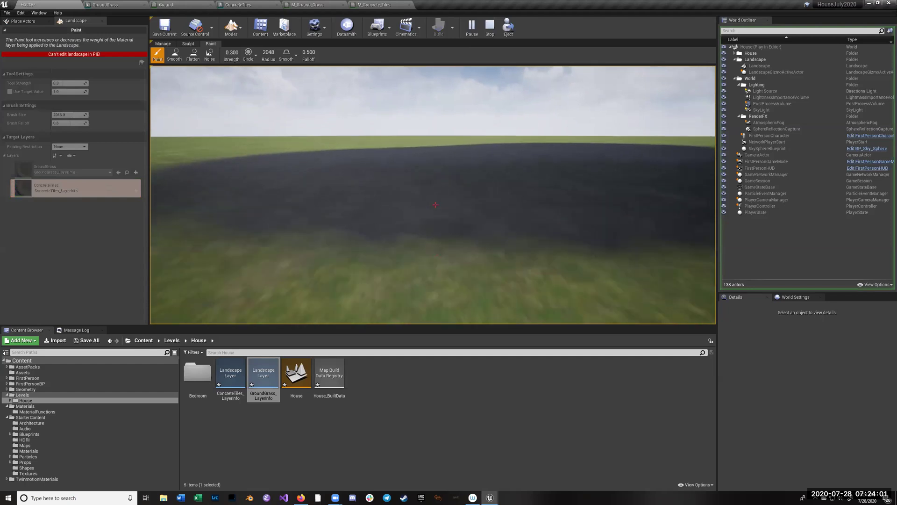
key("w")
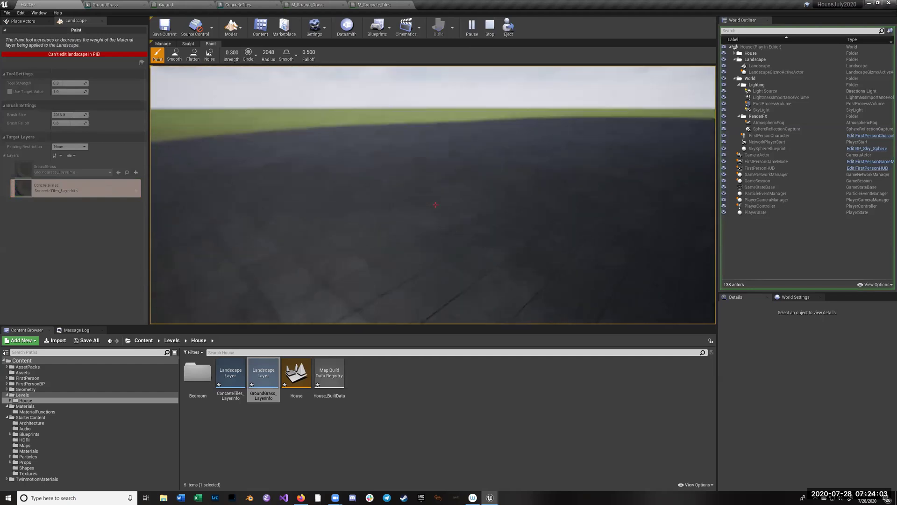
key("w")
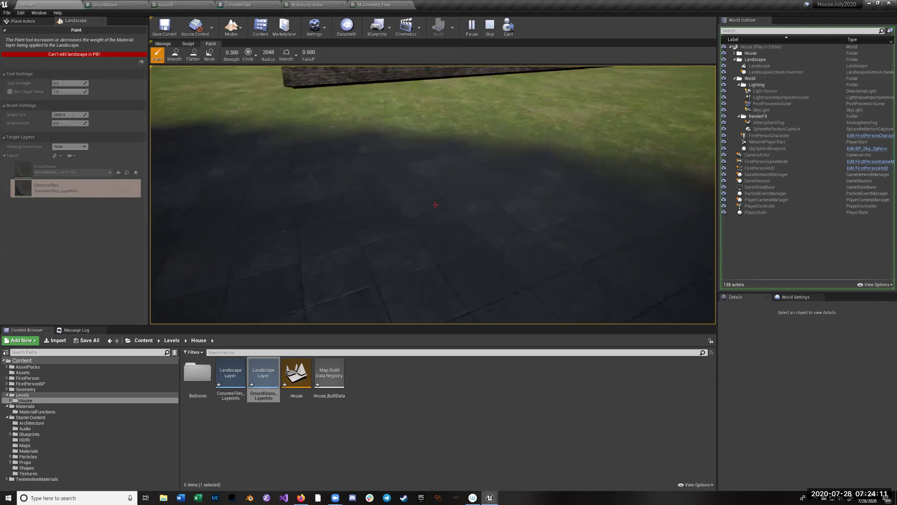
key("Escape")
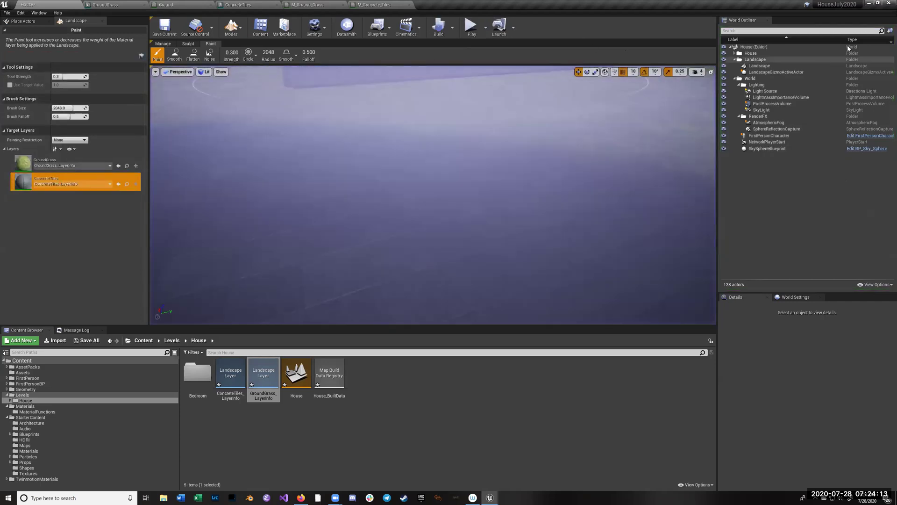